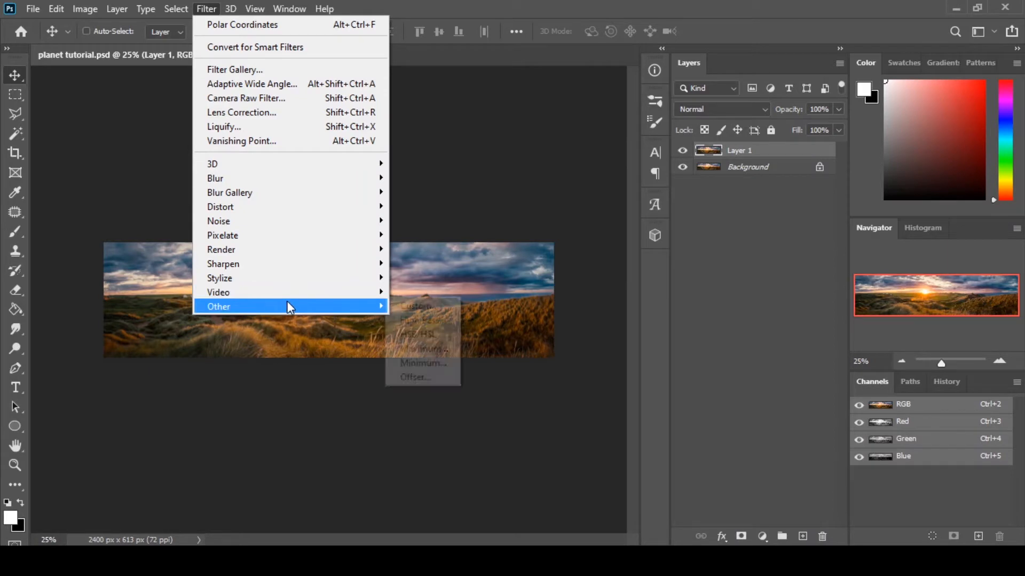
# Apply the Offset filter to the duplicated panorama layer with a horizontal shift of +1608 pixels, vertical 0 and Wrap Around
pyautogui.click(409, 383)
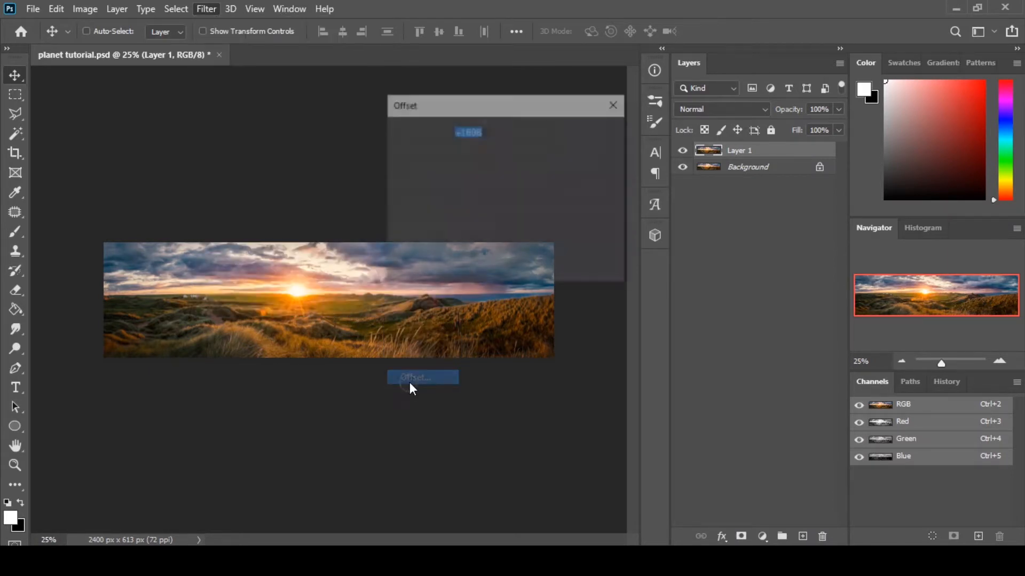
pyautogui.moveTo(480, 115); pyautogui.dragTo(609, 88)
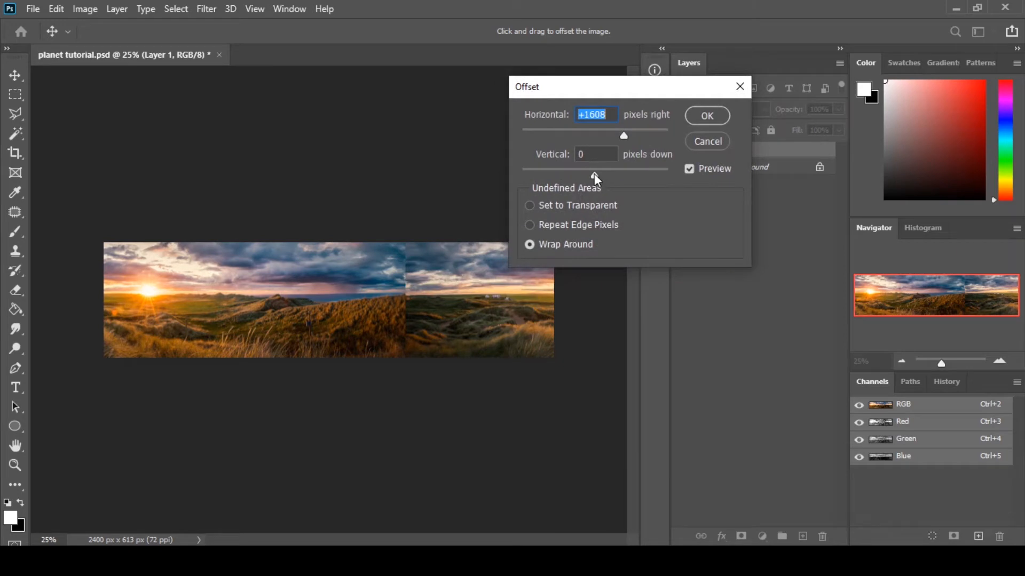
pyautogui.moveTo(594, 175); pyautogui.dragTo(623, 176)
pyautogui.moveTo(559, 137); pyautogui.dragTo(584, 139)
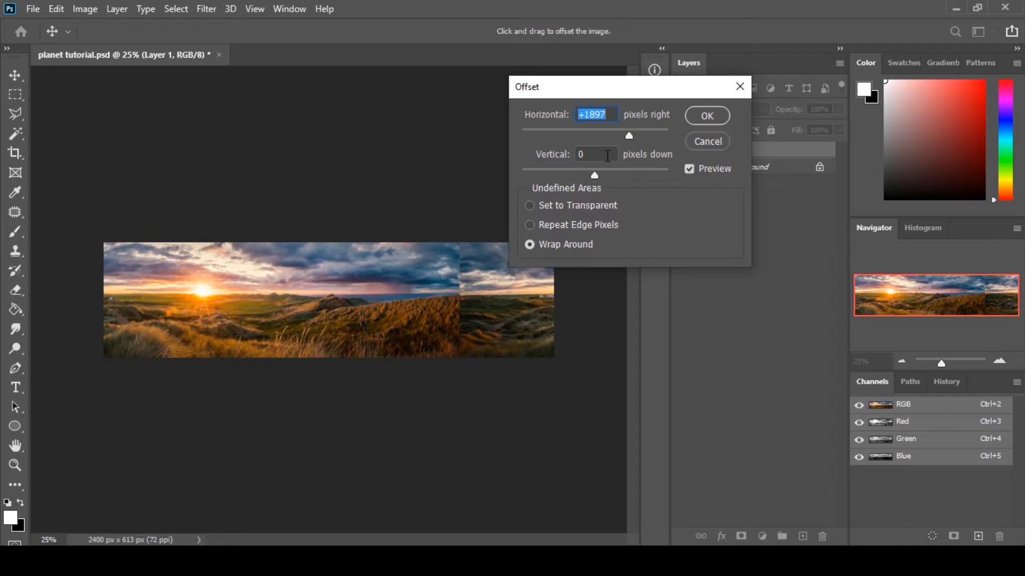
pyautogui.moveTo(634, 129)
pyautogui.mouseDown()
pyautogui.moveTo(643, 133)
pyautogui.moveTo(631, 137)
pyautogui.mouseUp()
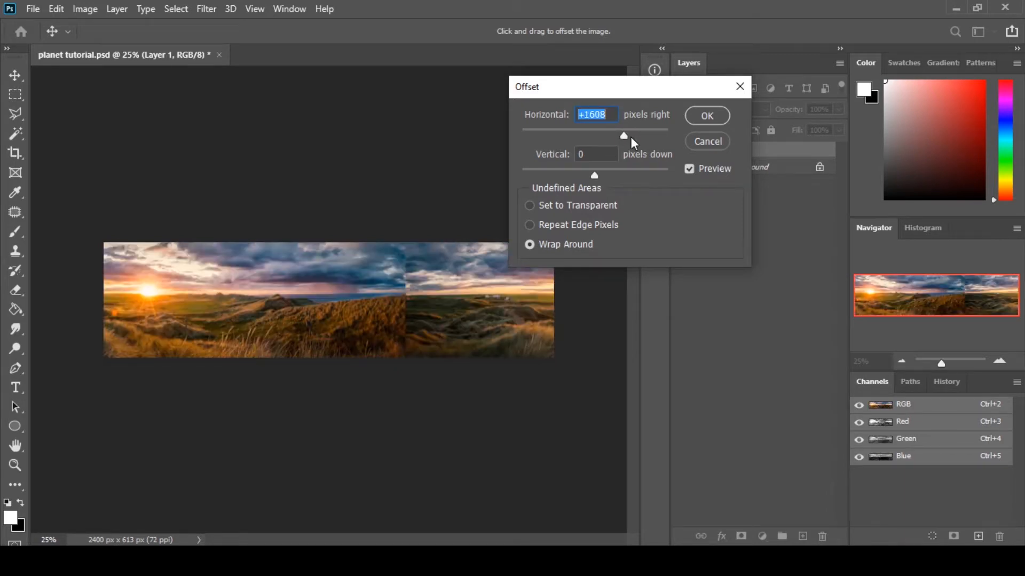
pyautogui.click(703, 117)
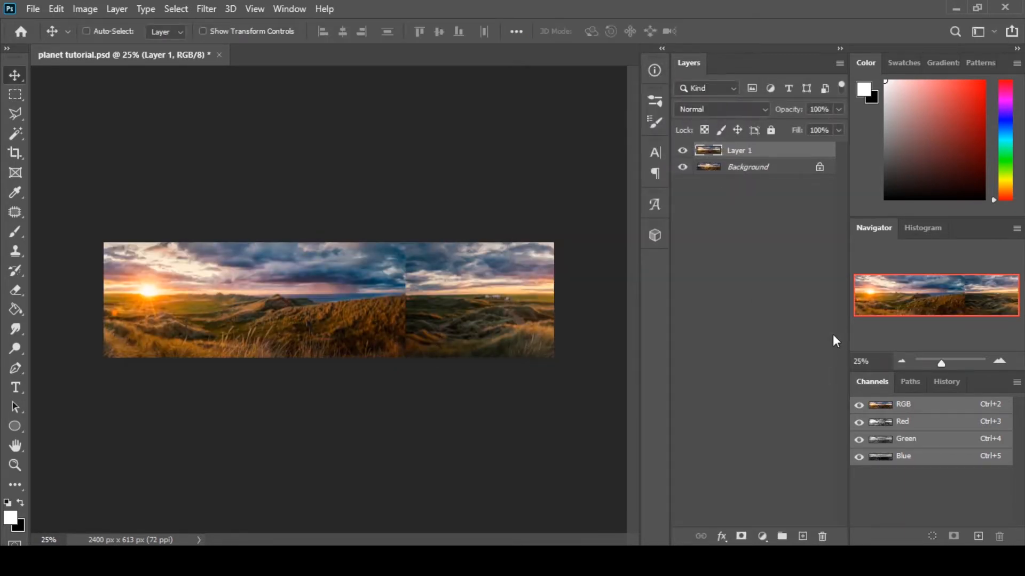
# Patch the vertical seam across the upper grassy hill with the Patch tool, sampling the grass further left
pyautogui.moveTo(941, 362); pyautogui.dragTo(945, 362)
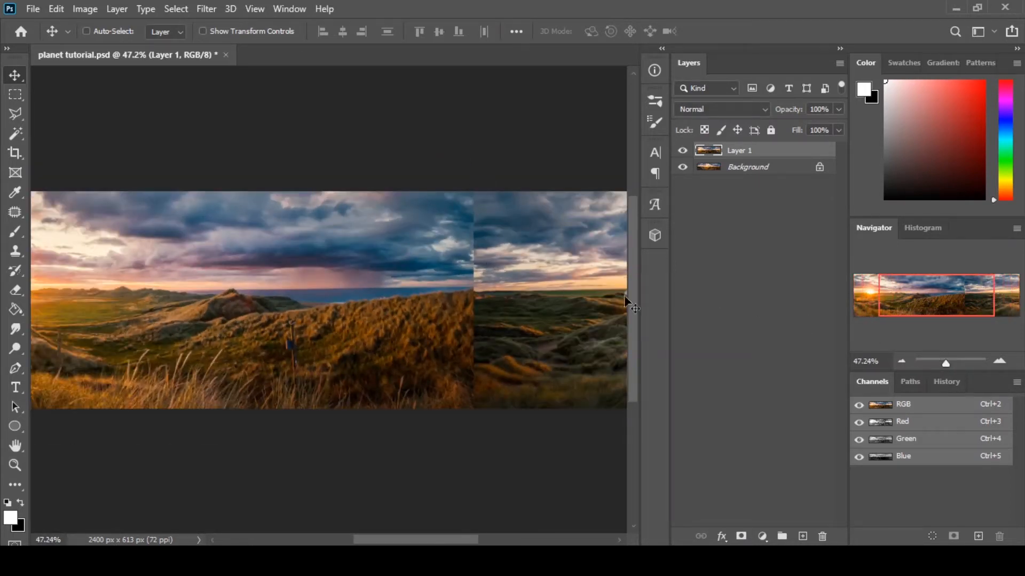
pyautogui.moveTo(886, 300); pyautogui.dragTo(942, 298)
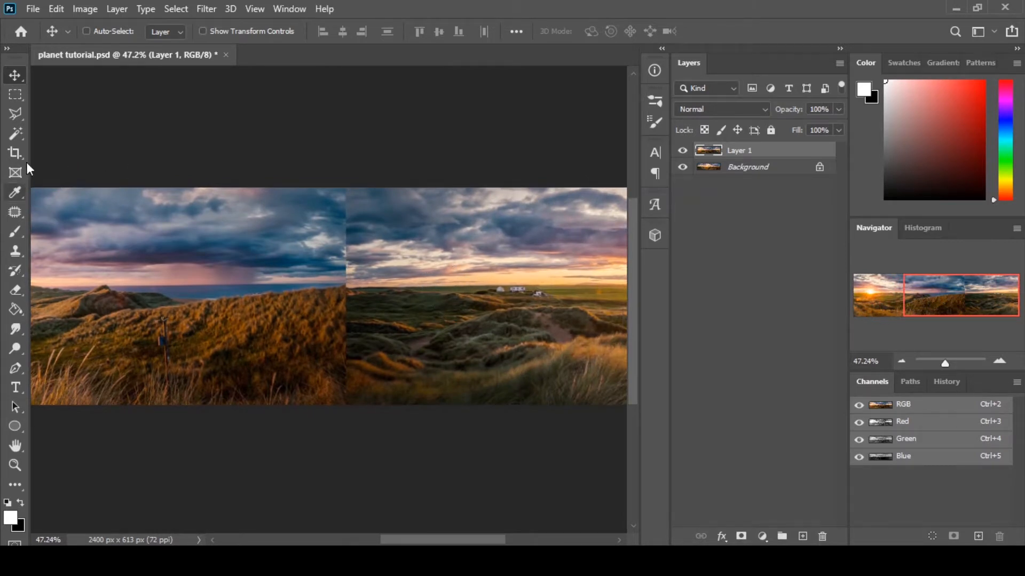
pyautogui.click(17, 213)
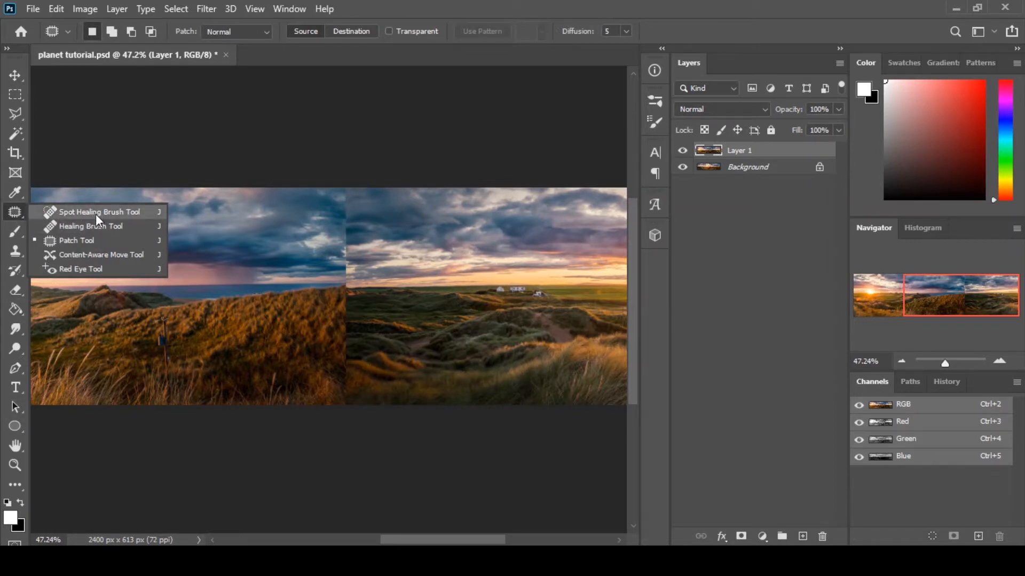
pyautogui.click(151, 242)
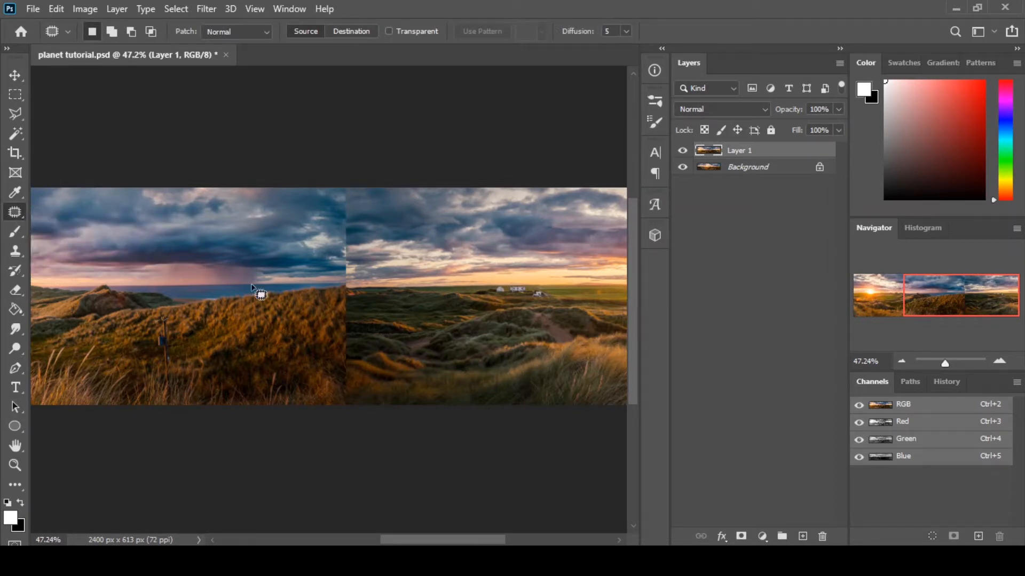
pyautogui.moveTo(352, 289)
pyautogui.mouseDown()
pyautogui.moveTo(326, 290)
pyautogui.moveTo(302, 332)
pyautogui.moveTo(316, 362)
pyautogui.moveTo(348, 374)
pyautogui.moveTo(373, 347)
pyautogui.moveTo(350, 288)
pyautogui.mouseUp()
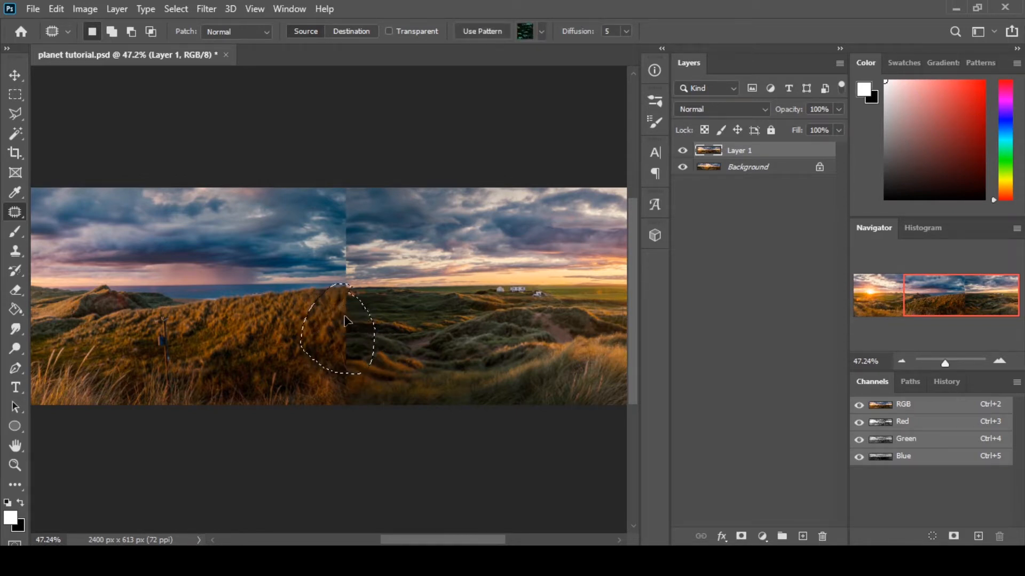
pyautogui.moveTo(347, 324); pyautogui.dragTo(264, 324)
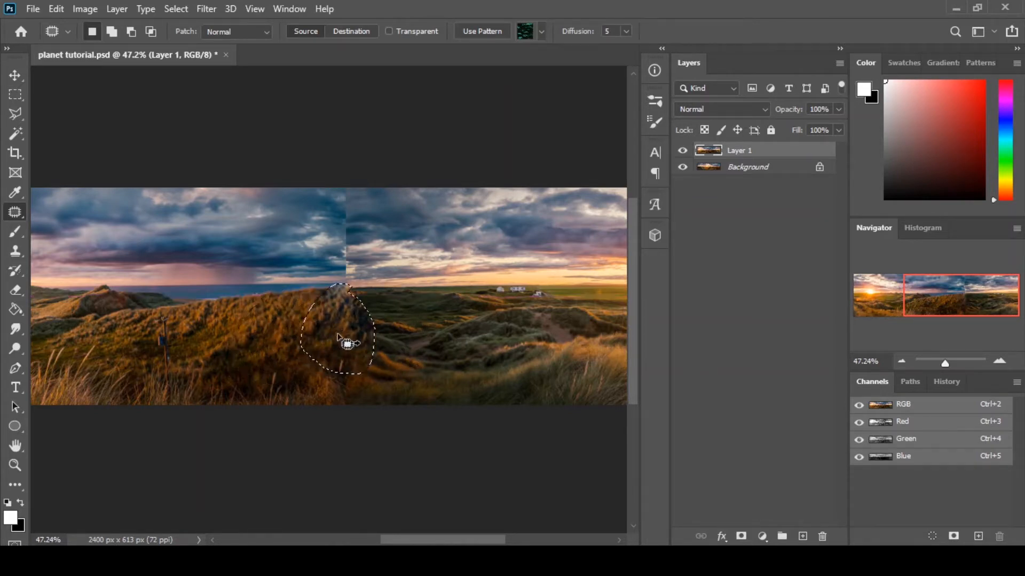
pyautogui.hotkey('ctrl', 'd')
# Blend the hard edge between the golden hill and the darker dunes with several small patches from neighbouring grass
pyautogui.moveTo(381, 292)
pyautogui.mouseDown()
pyautogui.moveTo(351, 296)
pyautogui.moveTo(362, 368)
pyautogui.moveTo(403, 345)
pyautogui.moveTo(334, 319)
pyautogui.mouseUp()
pyautogui.hotkey('ctrl', 'd')
pyautogui.moveTo(418, 303)
pyautogui.mouseDown()
pyautogui.moveTo(384, 324)
pyautogui.moveTo(429, 314)
pyautogui.moveTo(373, 345)
pyautogui.moveTo(416, 366)
pyautogui.moveTo(390, 302)
pyautogui.mouseUp()
pyautogui.hotkey('ctrl', 'd')
pyautogui.moveTo(396, 323)
pyautogui.mouseDown()
pyautogui.moveTo(427, 316)
pyautogui.moveTo(431, 324)
pyautogui.moveTo(406, 344)
pyautogui.moveTo(397, 377)
pyautogui.moveTo(336, 359)
pyautogui.moveTo(382, 336)
pyautogui.moveTo(373, 321)
pyautogui.mouseUp()
pyautogui.moveTo(352, 356)
pyautogui.mouseDown()
pyautogui.moveTo(417, 361)
pyautogui.moveTo(436, 347)
pyautogui.moveTo(467, 355)
pyautogui.mouseUp()
pyautogui.hotkey('ctrl', 'd')
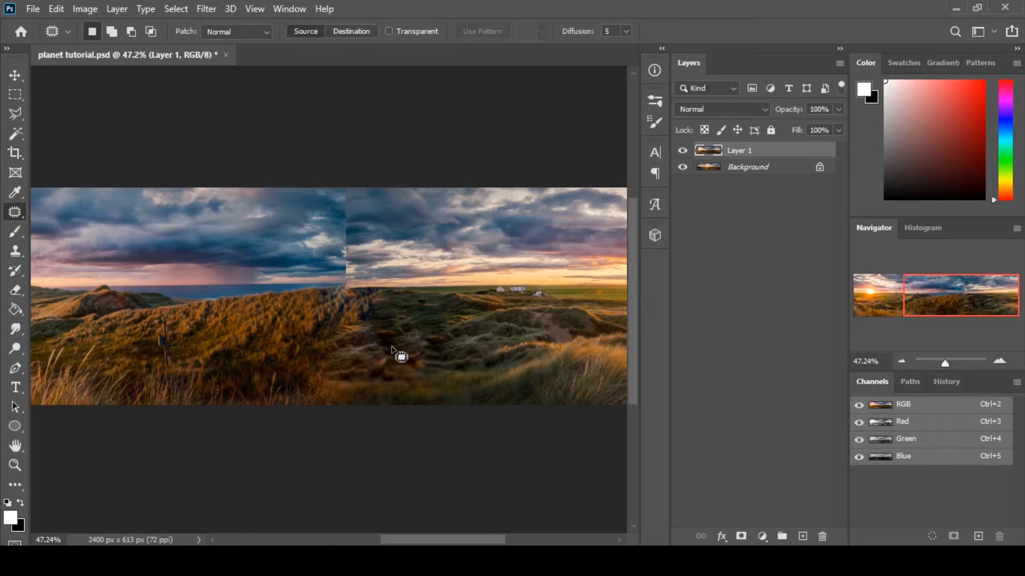
# Patch the lower grass beside the seam and the hill's crest with golden grass from the left side of the hill
pyautogui.moveTo(385, 351)
pyautogui.mouseDown()
pyautogui.moveTo(360, 351)
pyautogui.moveTo(363, 324)
pyautogui.moveTo(377, 318)
pyautogui.moveTo(331, 329)
pyautogui.moveTo(309, 365)
pyautogui.mouseUp()
pyautogui.hotkey('ctrl', 'd')
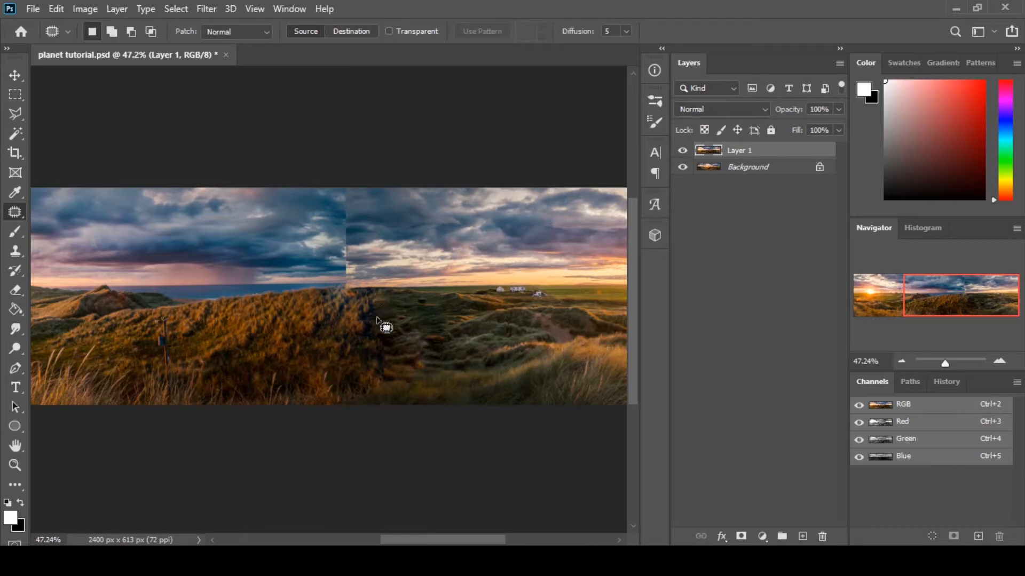
pyautogui.moveTo(376, 319)
pyautogui.mouseDown()
pyautogui.moveTo(389, 388)
pyautogui.moveTo(404, 325)
pyautogui.moveTo(392, 332)
pyautogui.mouseUp()
pyautogui.hotkey('ctrl', 'd')
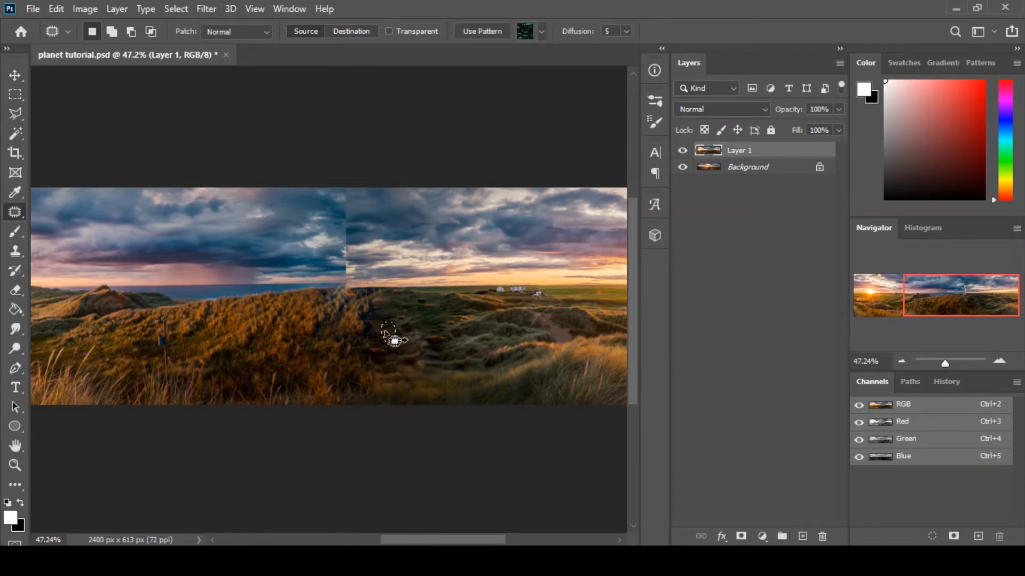
pyautogui.hotkey('ctrl', 'd')
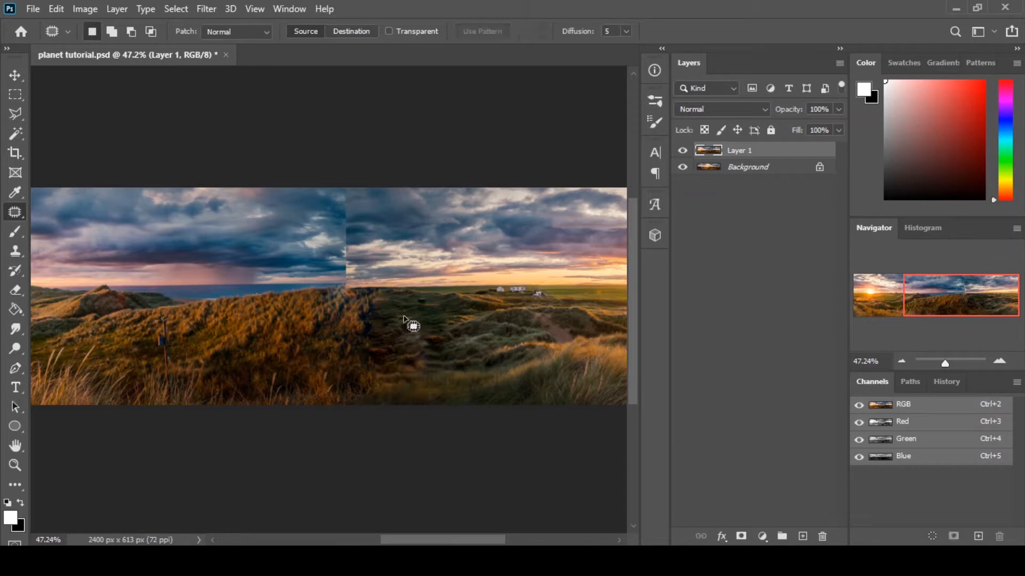
pyautogui.moveTo(353, 286)
pyautogui.mouseDown()
pyautogui.moveTo(323, 319)
pyautogui.moveTo(357, 290)
pyautogui.moveTo(384, 305)
pyautogui.moveTo(299, 311)
pyautogui.mouseUp()
pyautogui.hotkey('ctrl', 'd')
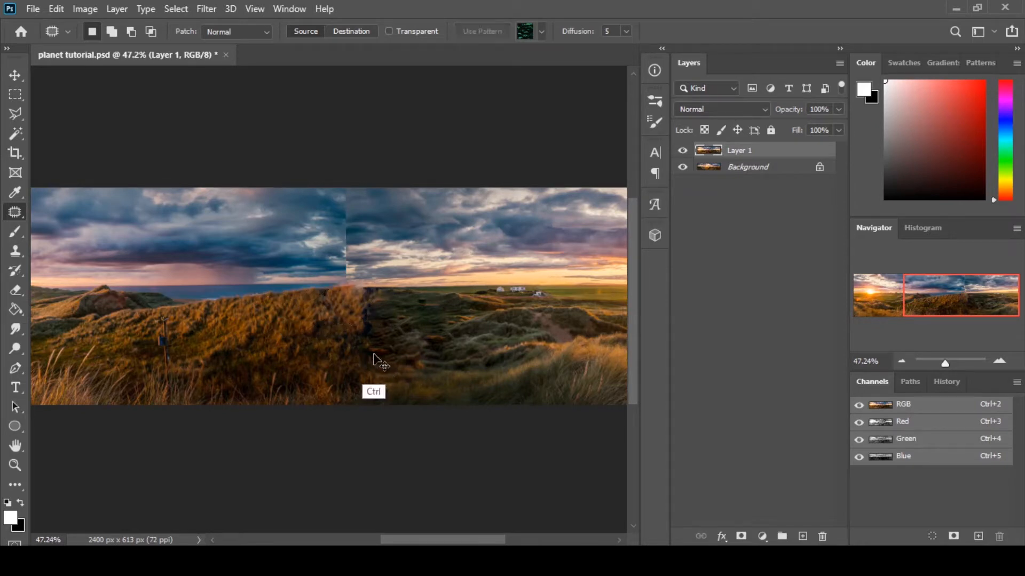
# Try to patch the dark grass edge beside the hill's crest
pyautogui.moveTo(372, 282)
pyautogui.mouseDown()
pyautogui.moveTo(351, 283)
pyautogui.moveTo(378, 298)
pyautogui.moveTo(355, 292)
pyautogui.moveTo(368, 309)
pyautogui.mouseUp()
pyautogui.hotkey('ctrl', 'z')
pyautogui.hotkey('ctrl', 'd')
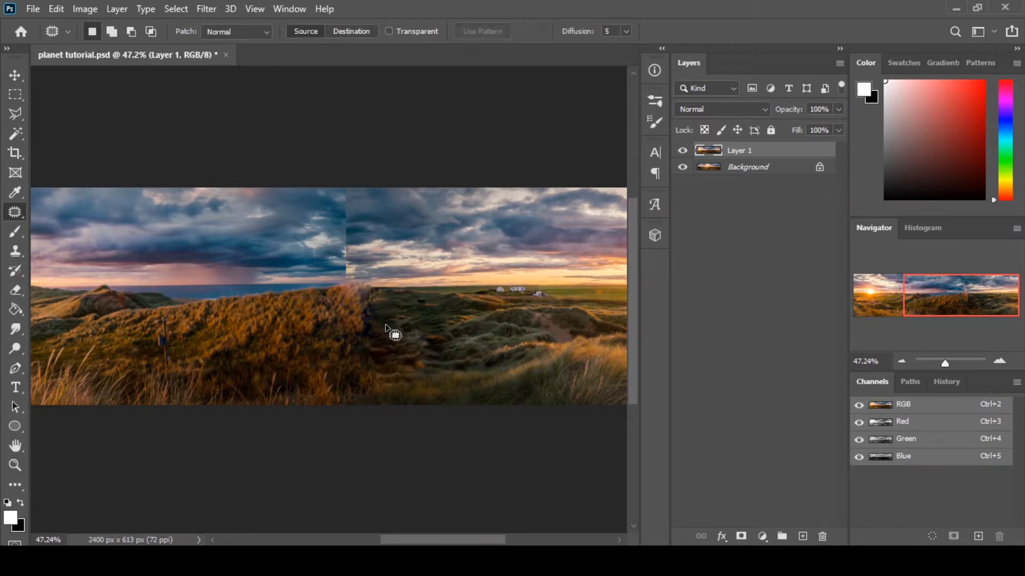
pyautogui.hotkey('ctrl', 'z')
pyautogui.hotkey('ctrl', 'z')
pyautogui.hotkey('ctrl', 'z')
# Patch the uppermost part of the sky seam with dark clouds from just right of it
pyautogui.click(900, 362)
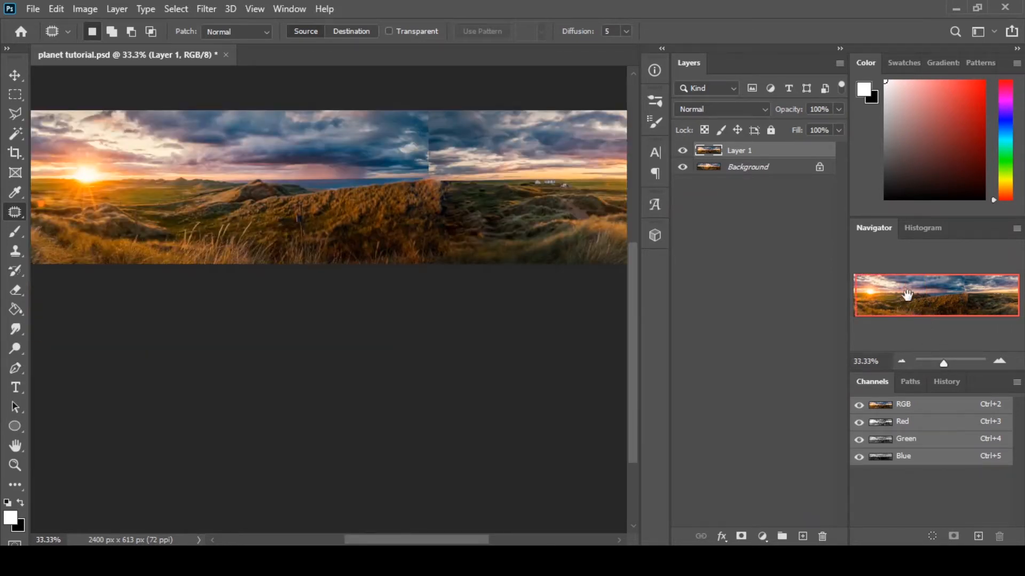
pyautogui.click(901, 361)
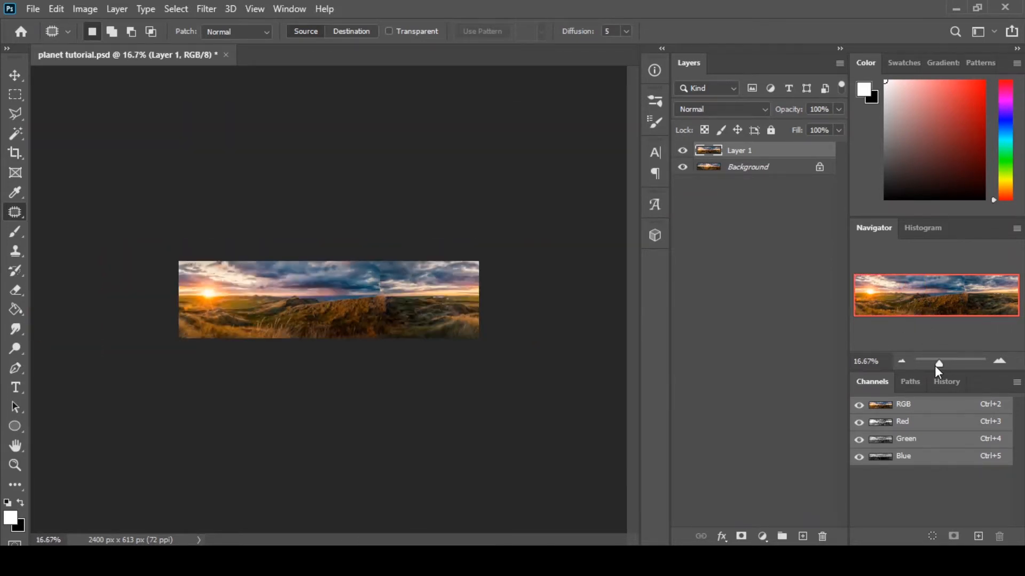
pyautogui.moveTo(938, 368); pyautogui.dragTo(945, 367)
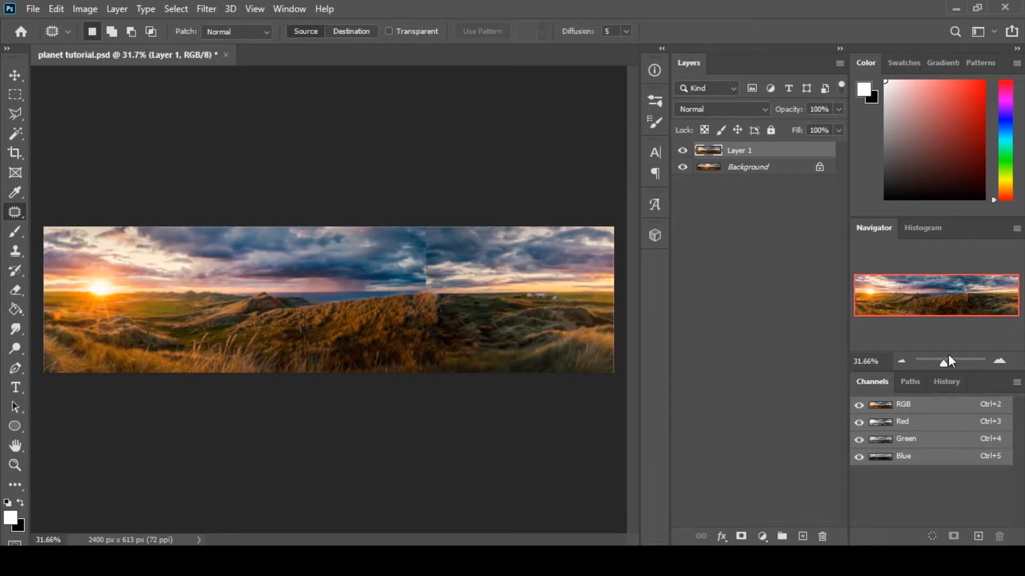
pyautogui.moveTo(949, 362)
pyautogui.mouseDown()
pyautogui.moveTo(937, 362)
pyautogui.moveTo(951, 364)
pyautogui.mouseUp()
pyautogui.moveTo(935, 309); pyautogui.dragTo(963, 307)
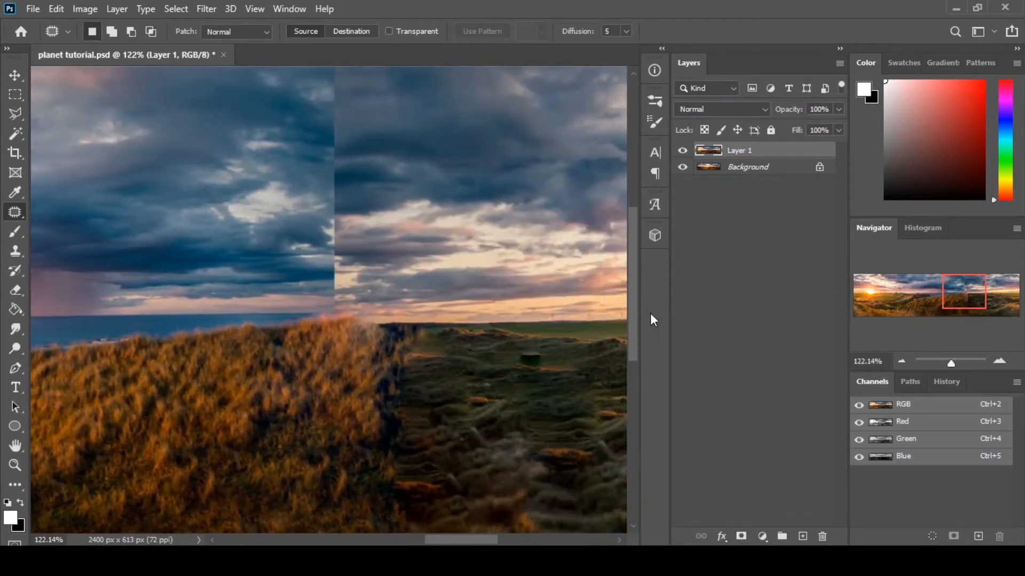
pyautogui.scroll(3, 613, 309)
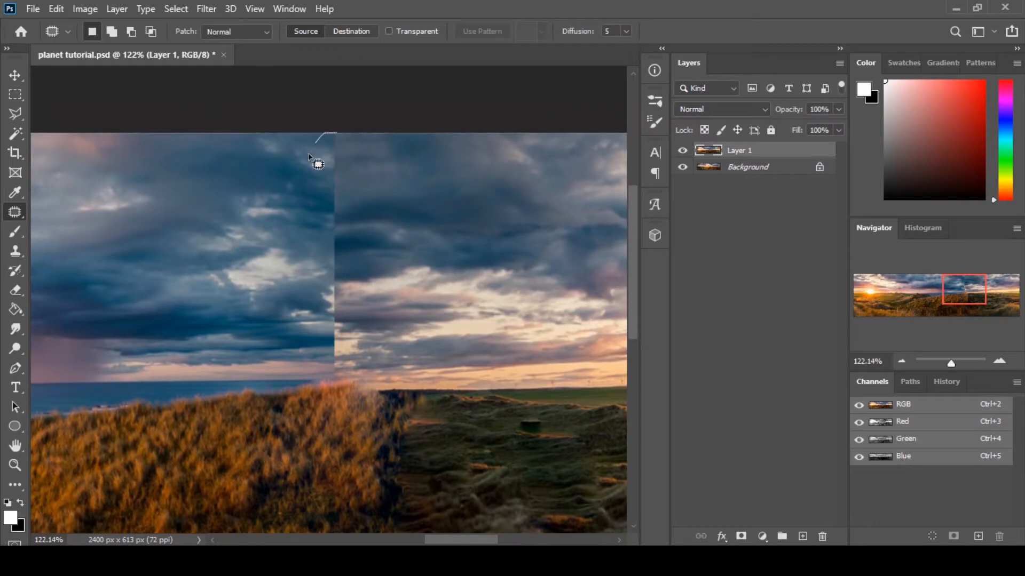
pyautogui.moveTo(308, 153)
pyautogui.mouseDown()
pyautogui.moveTo(350, 253)
pyautogui.moveTo(380, 190)
pyautogui.moveTo(355, 134)
pyautogui.mouseUp()
pyautogui.moveTo(336, 186); pyautogui.dragTo(413, 190)
pyautogui.hotkey('ctrl', 'd')
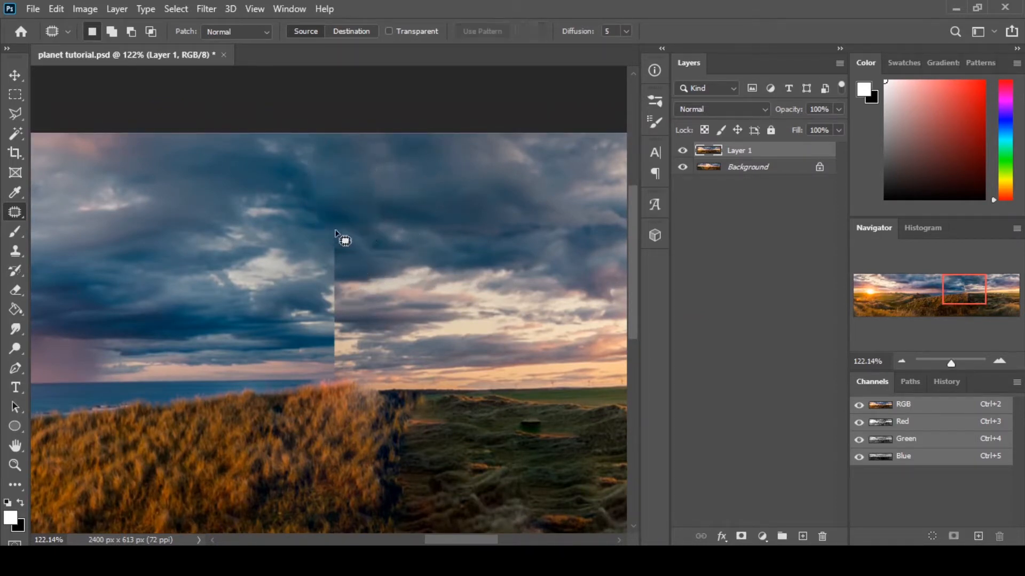
# Try to patch the remaining sky seam down to the horizon in one piece with clouds from the left
pyautogui.moveTo(308, 376)
pyautogui.mouseDown()
pyautogui.moveTo(372, 332)
pyautogui.moveTo(347, 215)
pyautogui.mouseUp()
pyautogui.moveTo(347, 291); pyautogui.dragTo(235, 287)
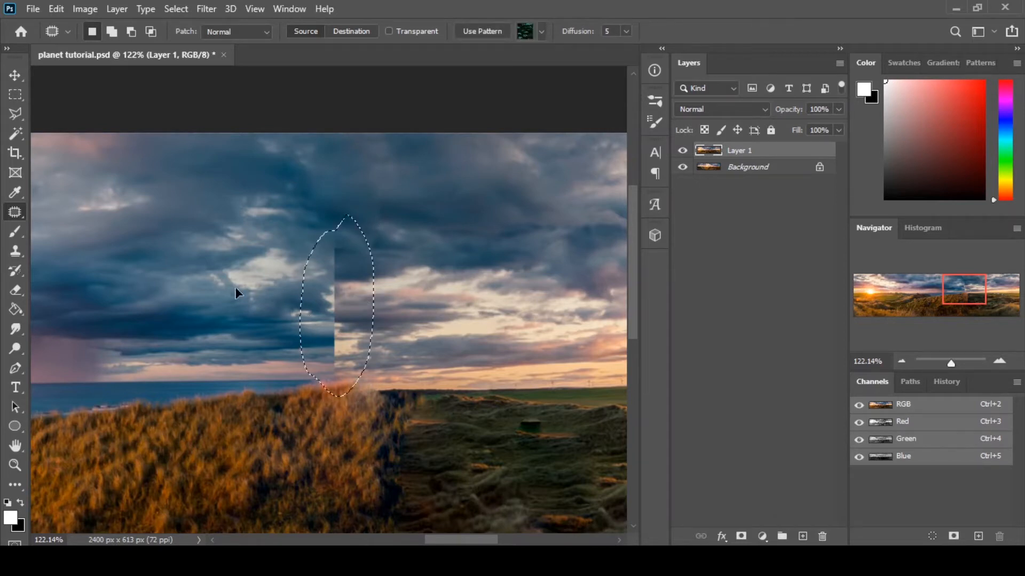
pyautogui.hotkey('ctrl', 'd')
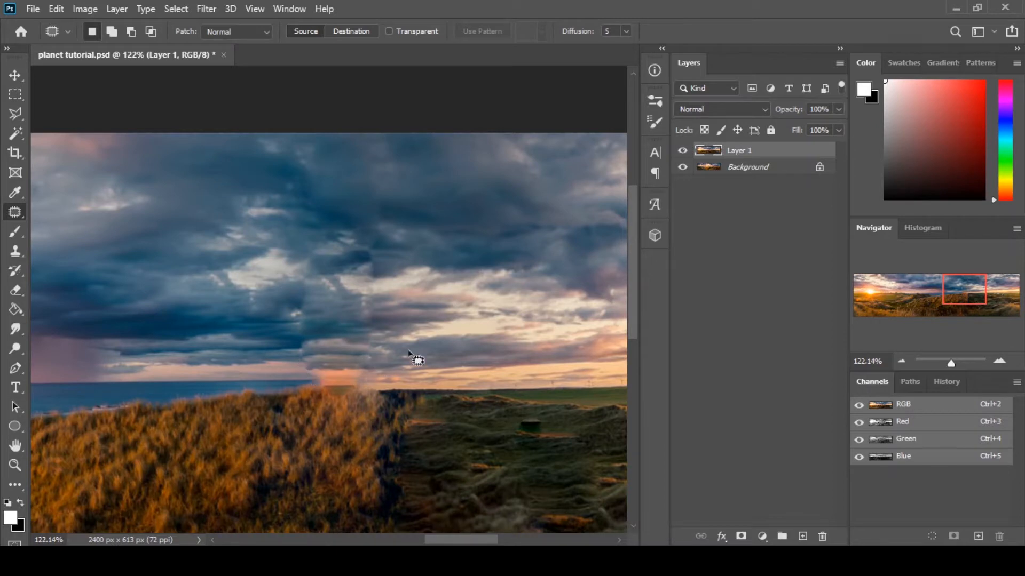
pyautogui.hotkey('ctrl', 'z')
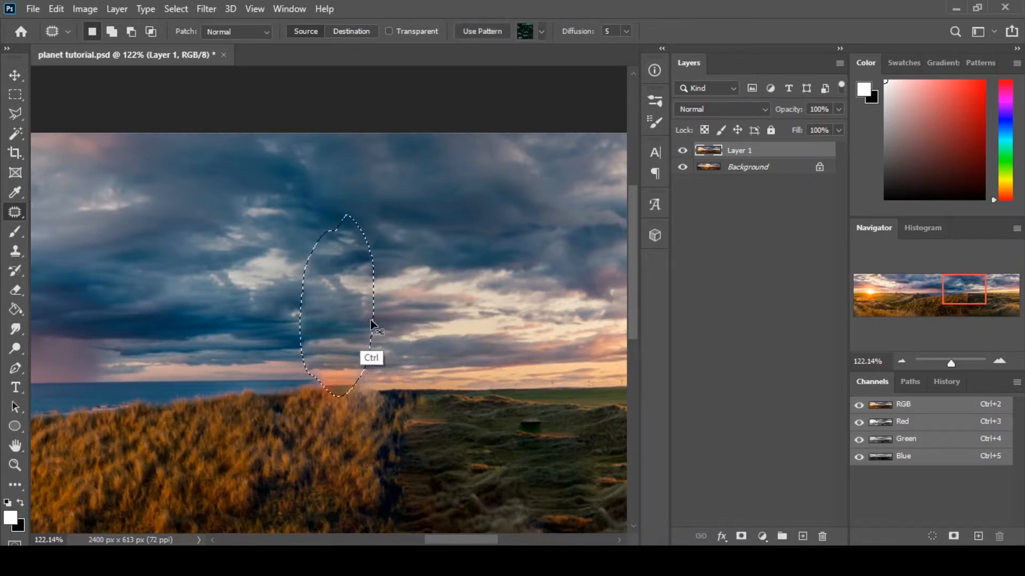
pyautogui.hotkey('ctrl', 'z')
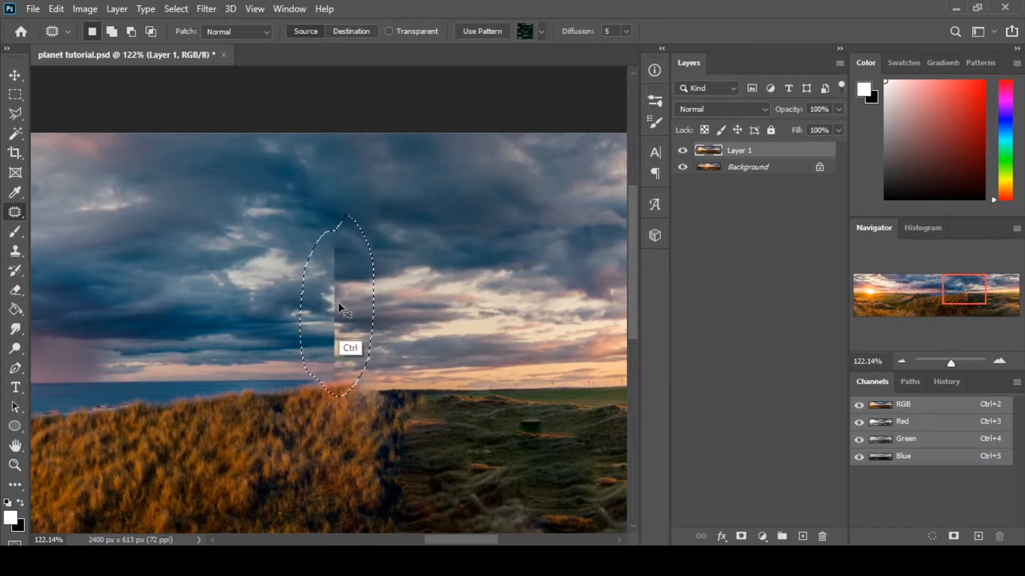
pyautogui.hotkey('ctrl', 'd')
# Patch the middle of the sky seam in smaller sections, sampling the clouds to its left
pyautogui.moveTo(341, 216)
pyautogui.mouseDown()
pyautogui.moveTo(314, 277)
pyautogui.moveTo(344, 227)
pyautogui.moveTo(304, 246)
pyautogui.moveTo(307, 228)
pyautogui.moveTo(293, 232)
pyautogui.mouseUp()
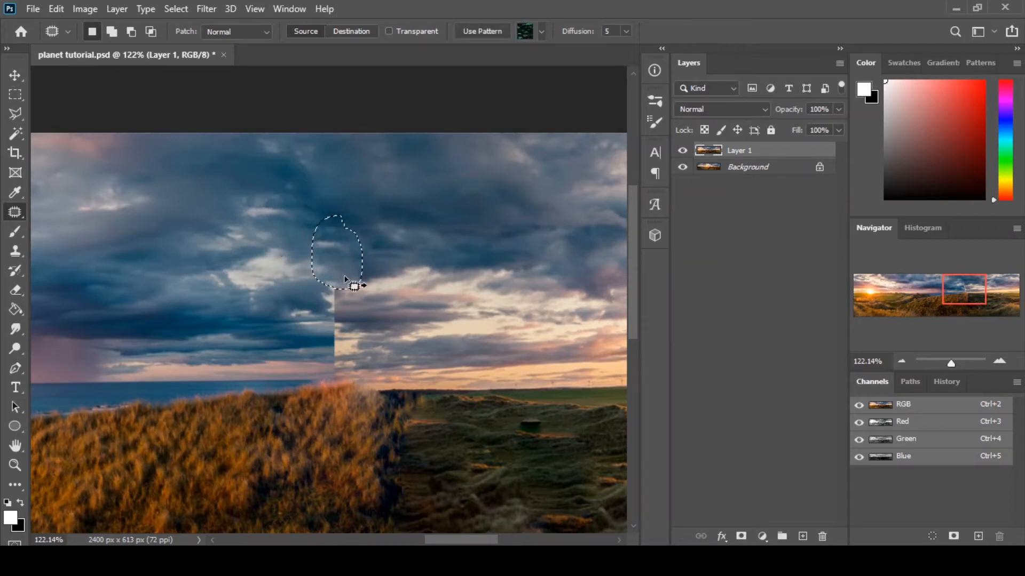
pyautogui.hotkey('ctrl', 'd')
pyautogui.moveTo(318, 290)
pyautogui.mouseDown()
pyautogui.moveTo(351, 310)
pyautogui.moveTo(337, 282)
pyautogui.mouseUp()
pyautogui.moveTo(343, 311)
pyautogui.mouseDown()
pyautogui.moveTo(310, 319)
pyautogui.moveTo(376, 309)
pyautogui.moveTo(380, 323)
pyautogui.moveTo(315, 278)
pyautogui.moveTo(349, 235)
pyautogui.moveTo(329, 231)
pyautogui.moveTo(289, 263)
pyautogui.moveTo(275, 293)
pyautogui.moveTo(297, 296)
pyautogui.moveTo(316, 337)
pyautogui.moveTo(308, 295)
pyautogui.moveTo(259, 300)
pyautogui.mouseUp()
pyautogui.hotkey('ctrl', 'd')
pyautogui.hotkey('ctrl', 'd')
pyautogui.hotkey('ctrl', 'd')
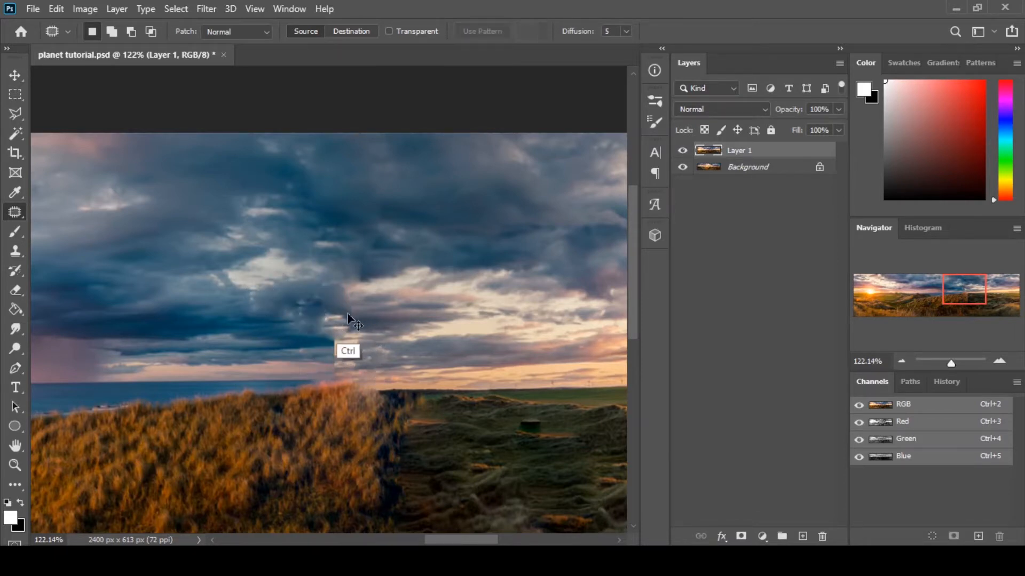
# Undo the last cloud patch and rework the small area just left of the sky seam with nearby clouds
pyautogui.hotkey('ctrl', 'z')
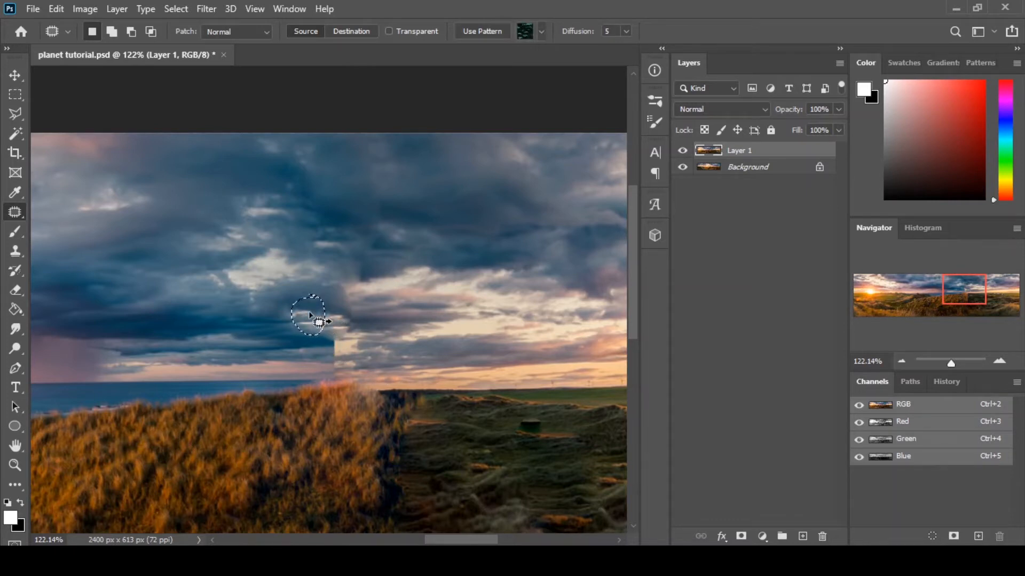
pyautogui.moveTo(310, 315)
pyautogui.mouseDown()
pyautogui.moveTo(314, 325)
pyautogui.moveTo(293, 327)
pyautogui.moveTo(338, 306)
pyautogui.mouseUp()
pyautogui.hotkey('ctrl', 'd')
pyautogui.hotkey('ctrl', 'z')
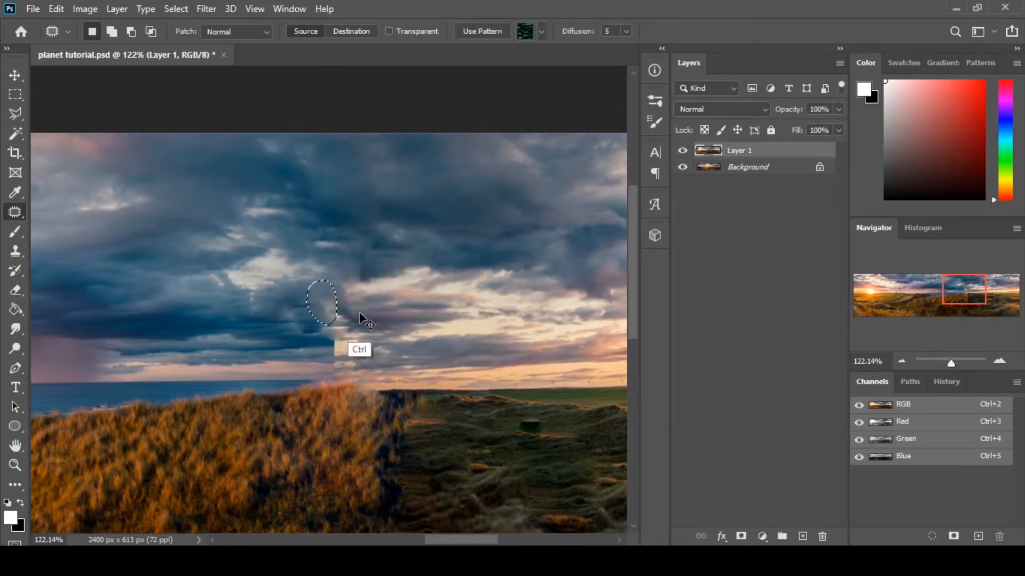
pyautogui.hotkey('ctrl', 'd')
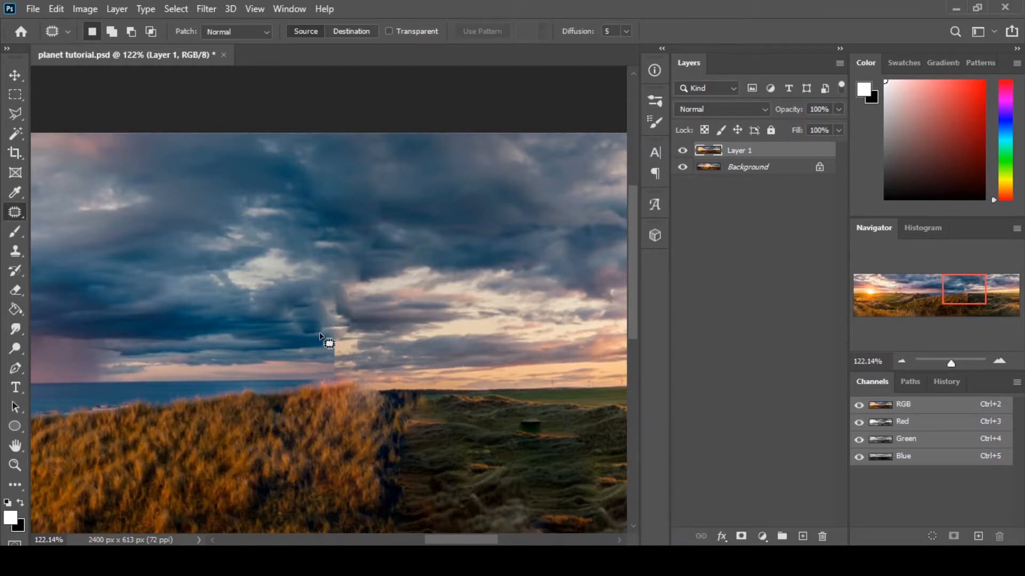
# Switch to the Smudge tool and reduce its brush size to 50 pixels
pyautogui.press('r')
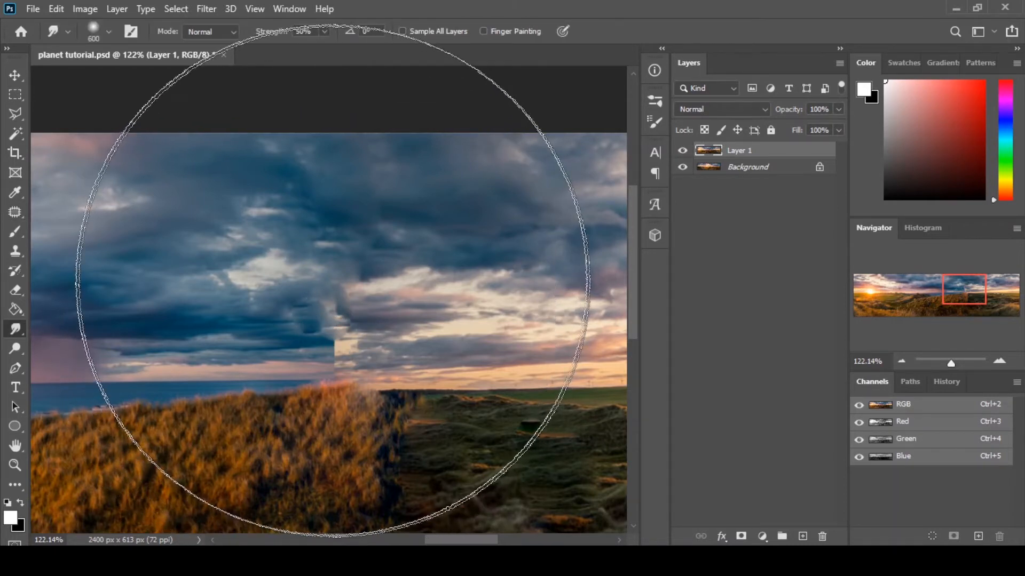
pyautogui.press('[')
pyautogui.press('[')
pyautogui.press('[')
pyautogui.press('[')
pyautogui.press('[')
pyautogui.press('[')
pyautogui.press('[')
pyautogui.press('[')
pyautogui.press('[')
pyautogui.press('[')
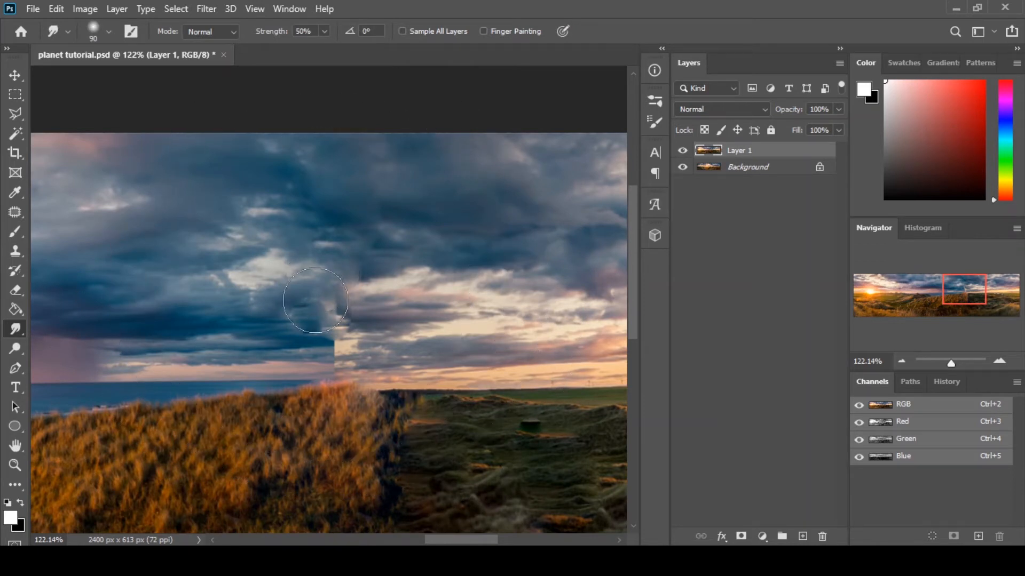
pyautogui.press('[')
pyautogui.rightClick(21, 325)
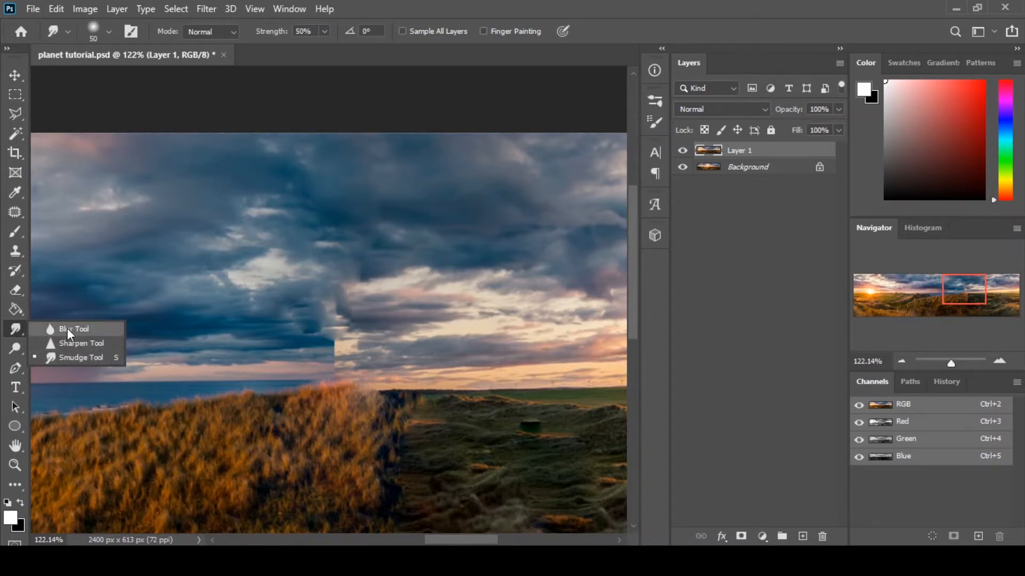
pyautogui.click(82, 356)
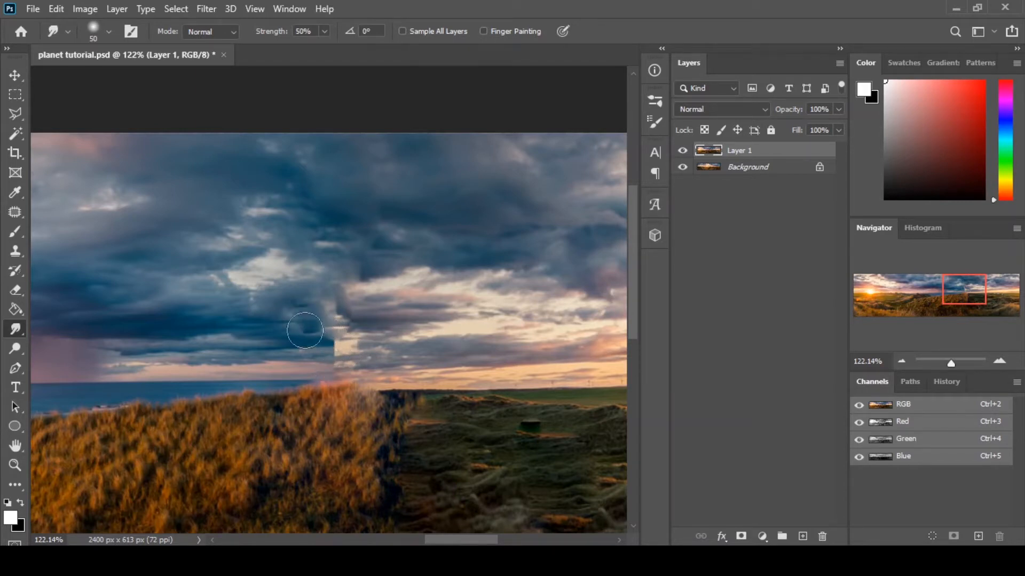
# Switch to the Clone Stamp tool and reduce its brush size to 45 pixels
pyautogui.click(18, 256)
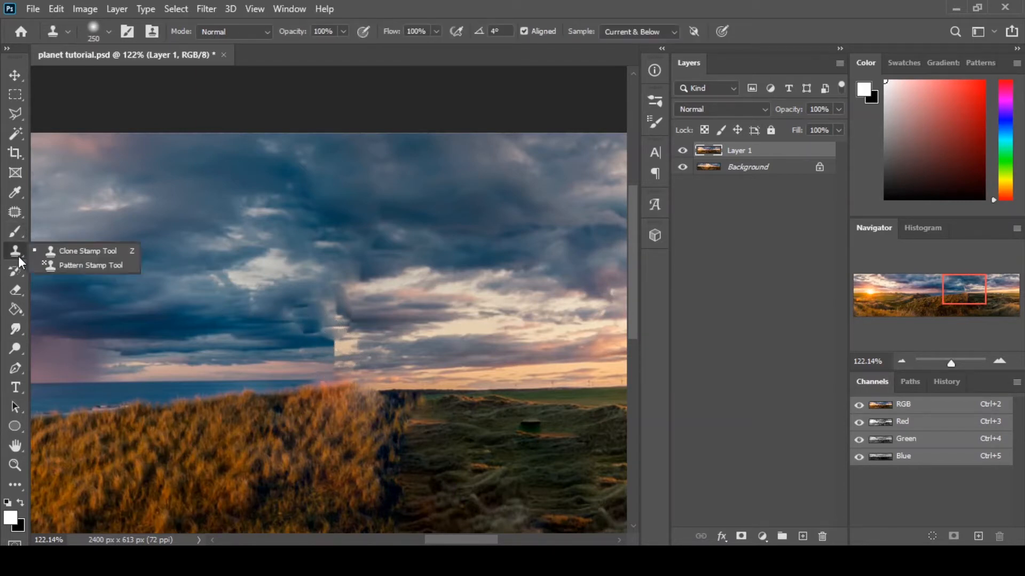
pyautogui.click(31, 255)
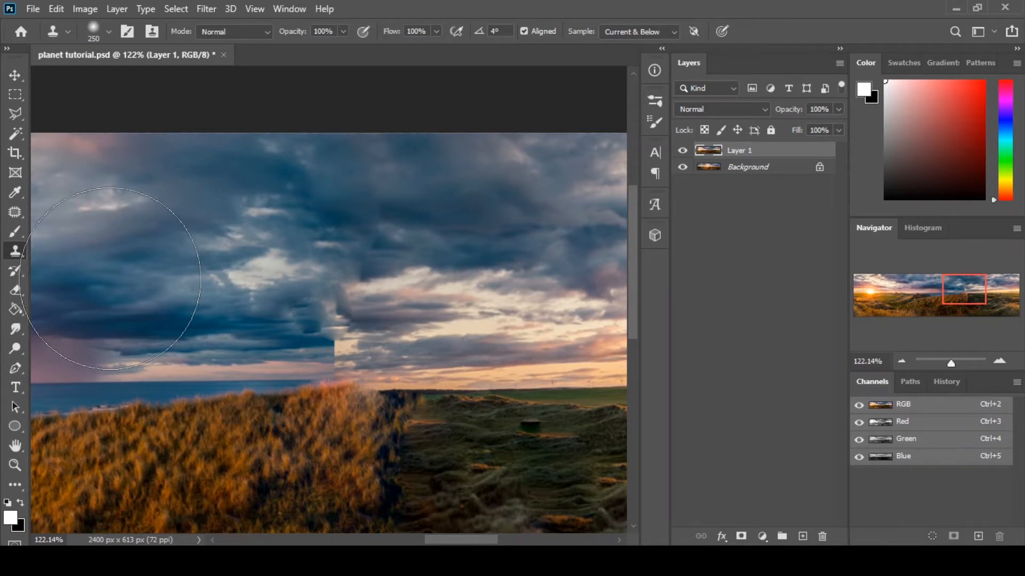
pyautogui.press('[')
pyautogui.press('[')
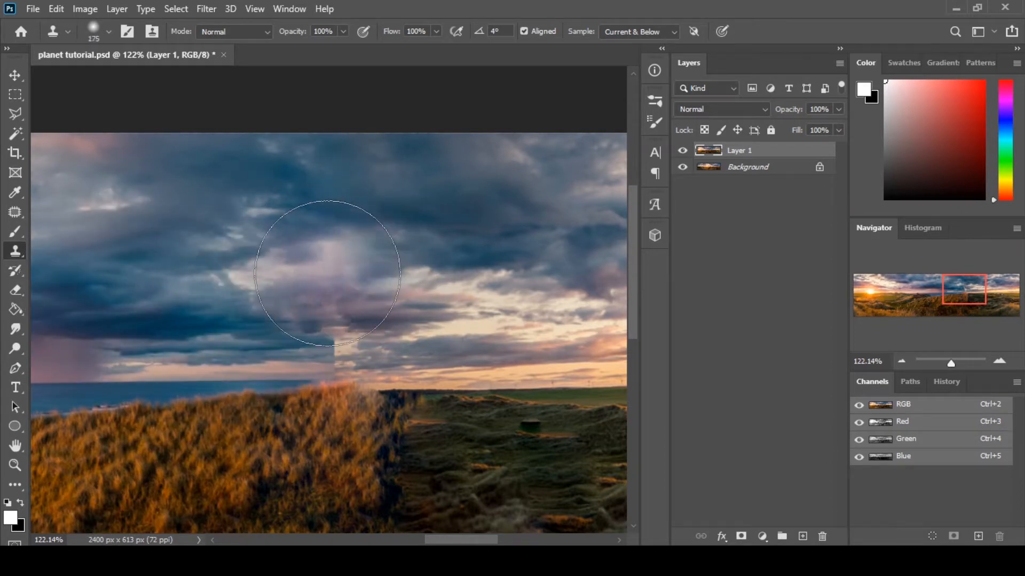
pyautogui.press('[')
pyautogui.press('[')
pyautogui.press('[')
pyautogui.press('[')
pyautogui.press('[')
pyautogui.press('[')
pyautogui.press('[')
pyautogui.press('[')
pyautogui.press('[')
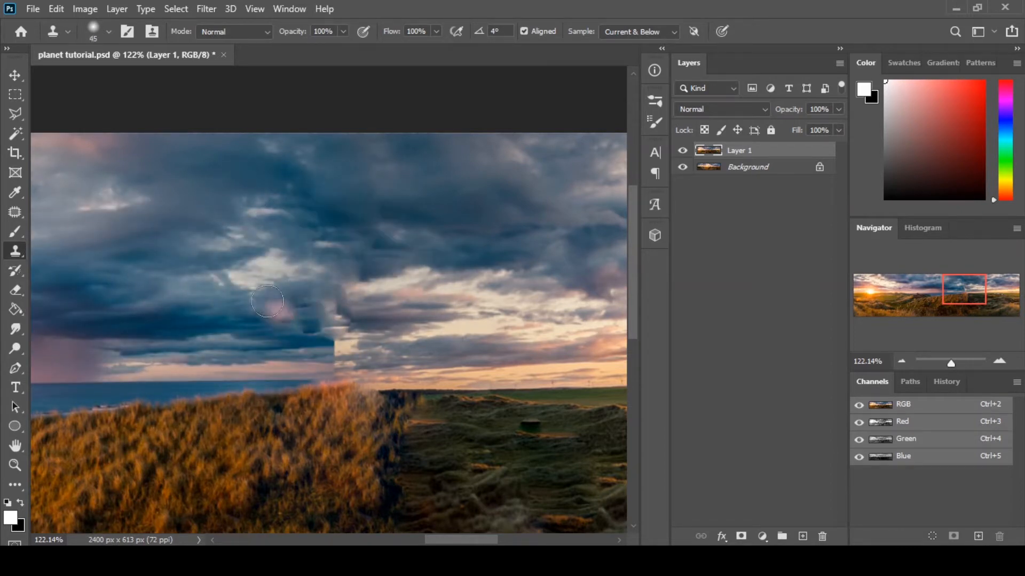
# Clone nearby clouds over the lower sky seam, sampling first from its left side and then from the low clouds on its right
pyautogui.press('alt')
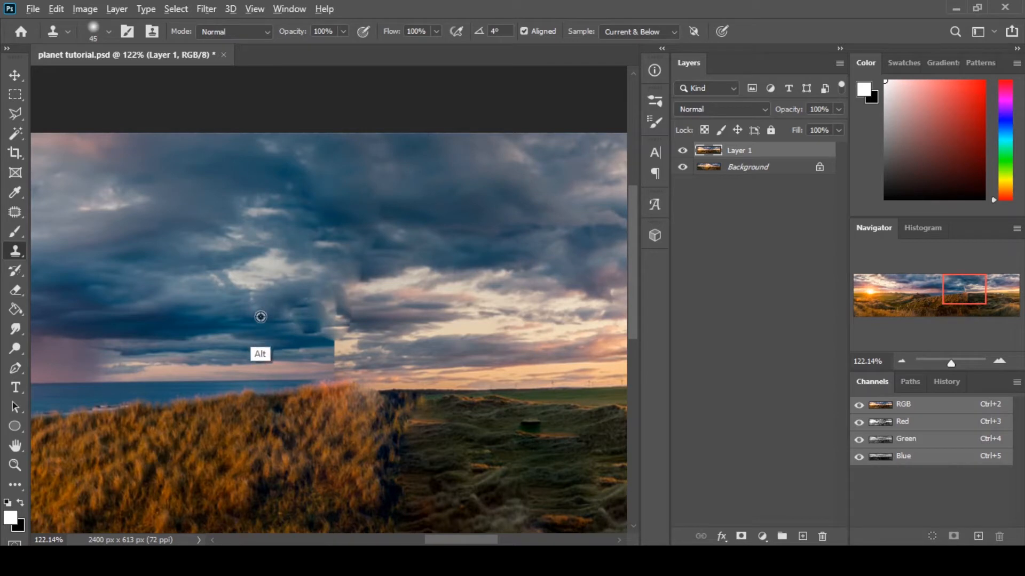
pyautogui.keyDown('alt'); pyautogui.click(235, 309); pyautogui.keyUp('alt')
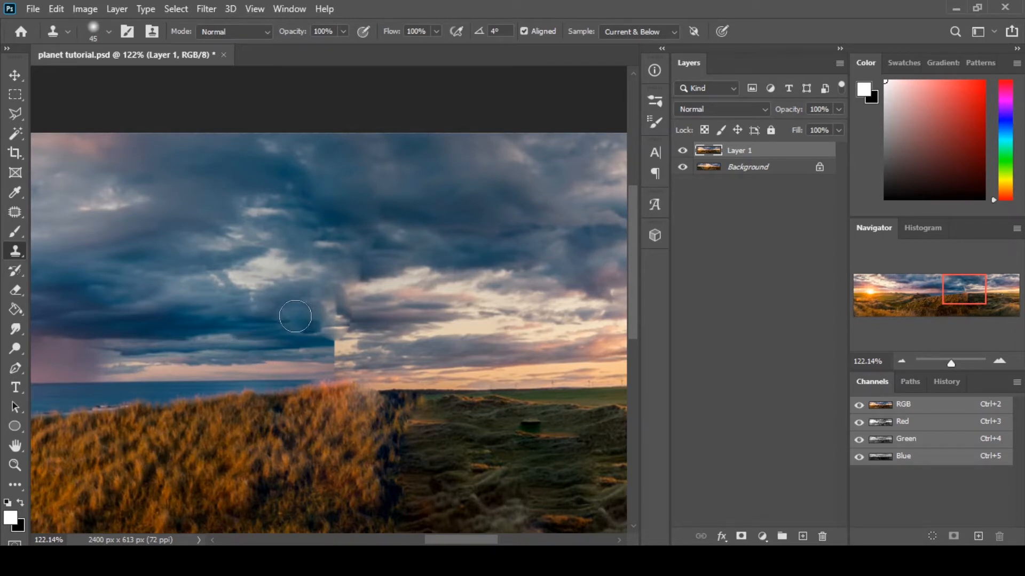
pyautogui.moveTo(298, 323)
pyautogui.mouseDown()
pyautogui.moveTo(335, 338)
pyautogui.moveTo(352, 308)
pyautogui.moveTo(352, 329)
pyautogui.moveTo(318, 305)
pyautogui.mouseUp()
pyautogui.keyDown('alt'); pyautogui.click(274, 297); pyautogui.keyUp('alt')
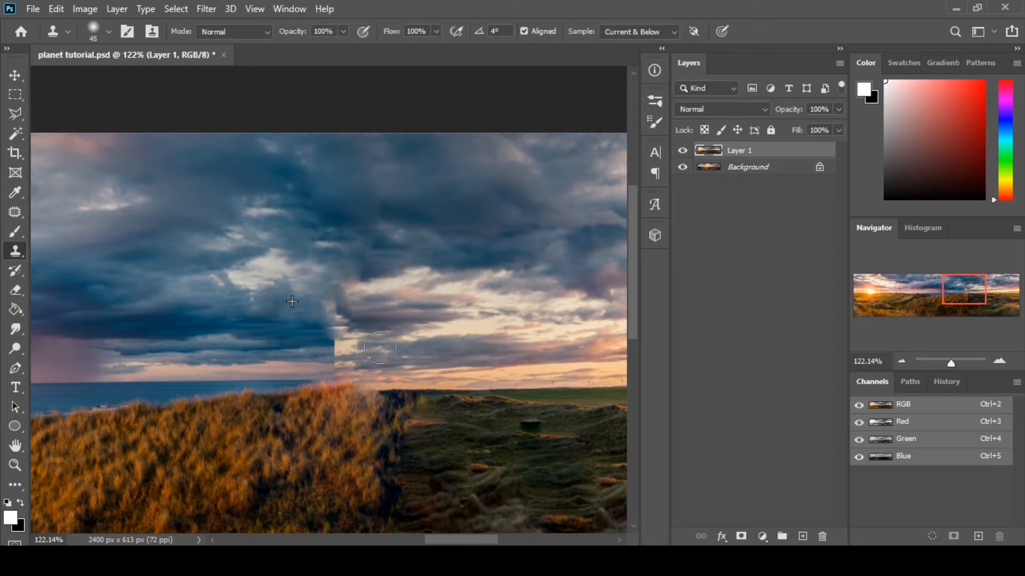
pyautogui.keyDown('alt'); pyautogui.click(459, 364); pyautogui.keyUp('alt')
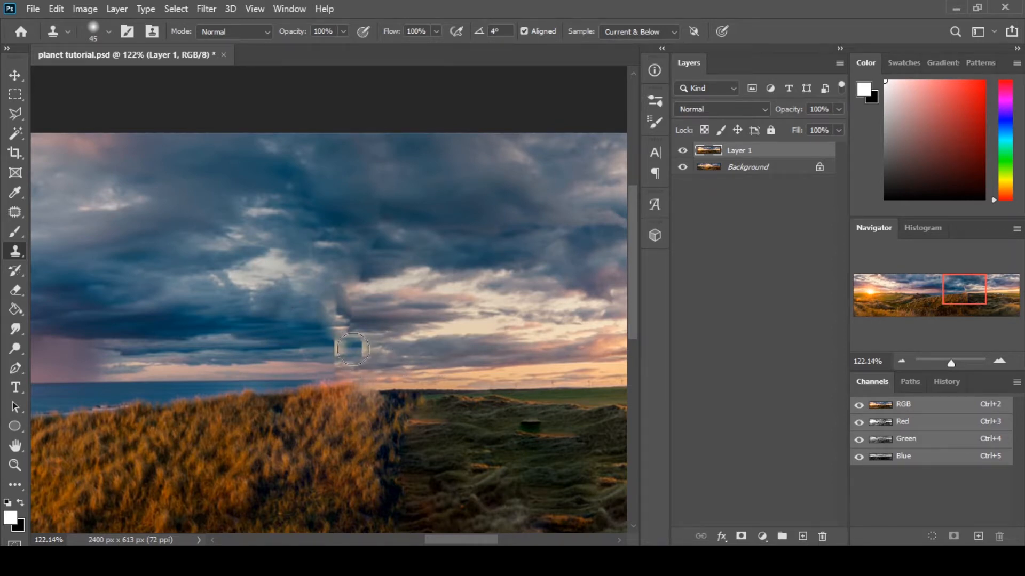
# Patch the small seam area just above the horizon with clouds from its upper right and clear the selection
pyautogui.press('j')
pyautogui.moveTo(335, 327)
pyautogui.mouseDown()
pyautogui.moveTo(321, 380)
pyautogui.moveTo(342, 379)
pyautogui.moveTo(336, 331)
pyautogui.moveTo(338, 361)
pyautogui.moveTo(365, 358)
pyautogui.moveTo(357, 332)
pyautogui.moveTo(351, 352)
pyautogui.moveTo(326, 329)
pyautogui.moveTo(377, 330)
pyautogui.mouseUp()
pyautogui.hotkey('ctrl', 'd')
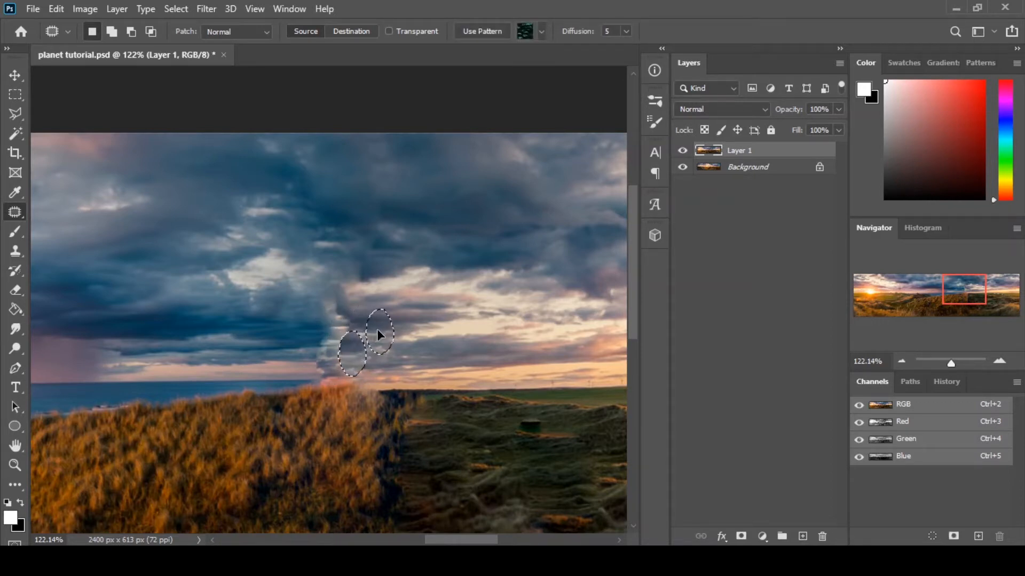
pyautogui.hotkey('ctrl', 'd')
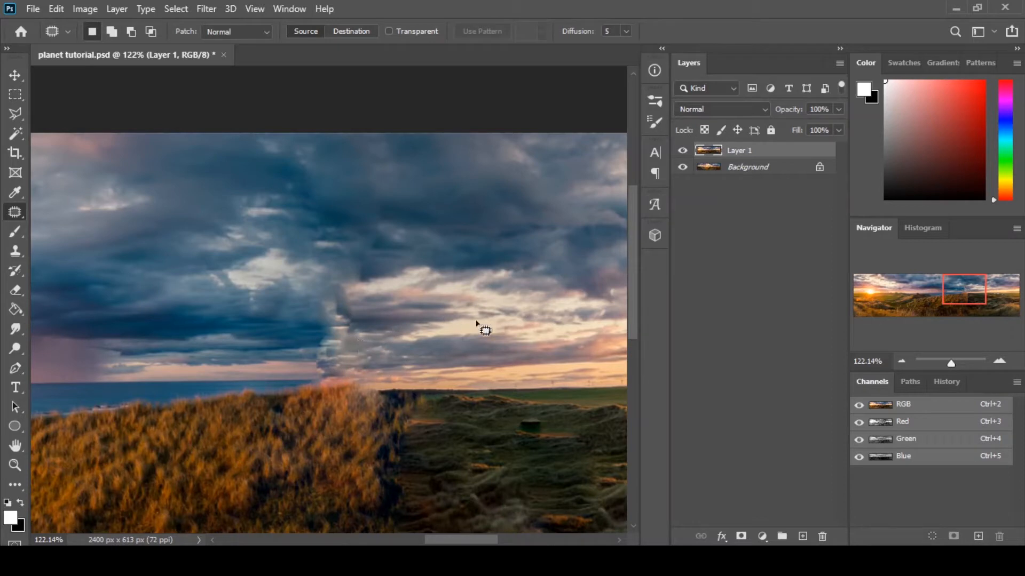
# Examine the whole panorama, checking how the retouched sky seam and the horizon on both sides of it match
pyautogui.click(901, 360)
pyautogui.click(902, 360)
pyautogui.click(901, 359)
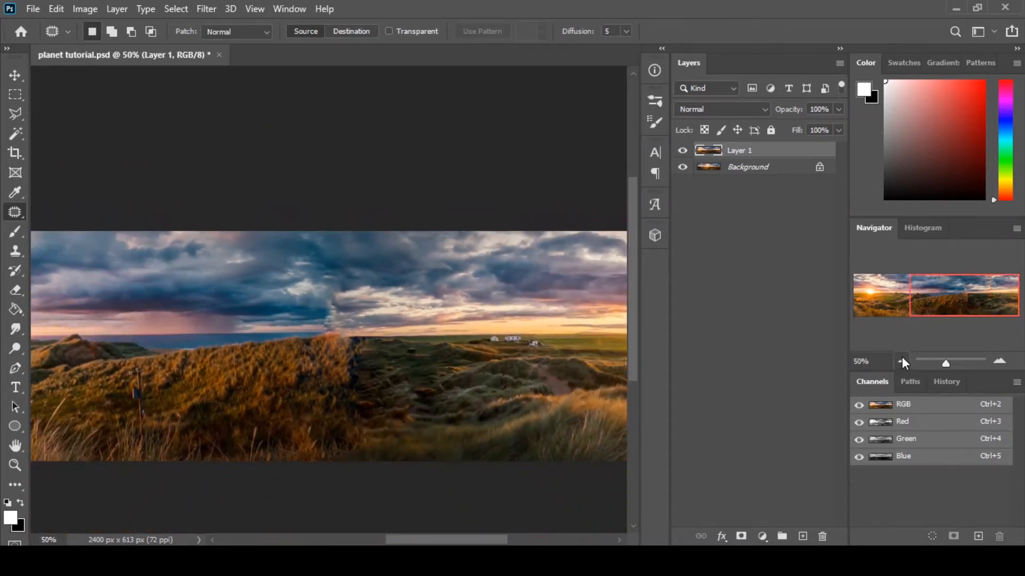
pyautogui.click(901, 358)
pyautogui.click(902, 360)
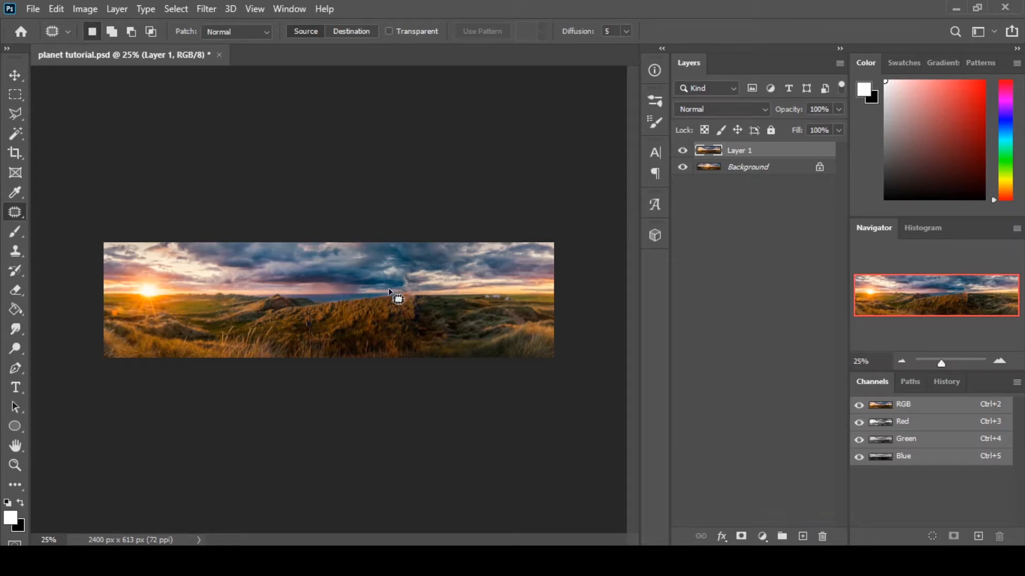
pyautogui.moveTo(942, 361); pyautogui.dragTo(949, 367)
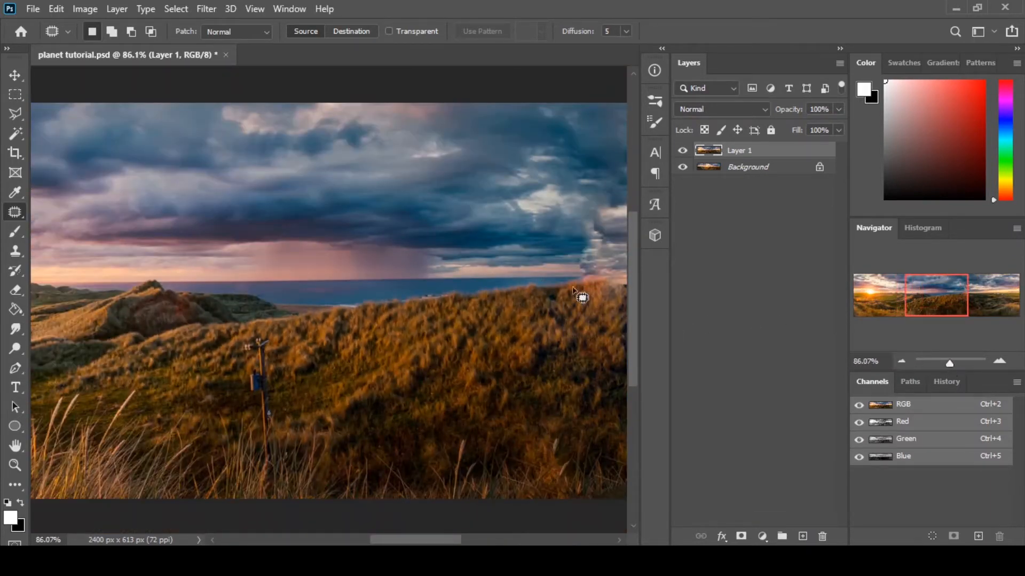
pyautogui.click(914, 323)
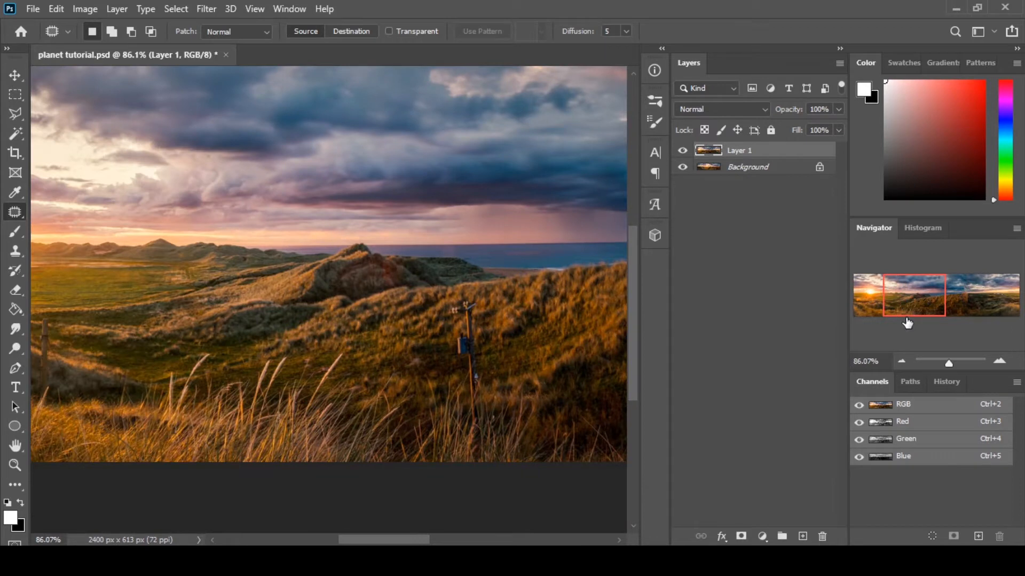
pyautogui.click(903, 361)
pyautogui.click(905, 361)
pyautogui.click(932, 332)
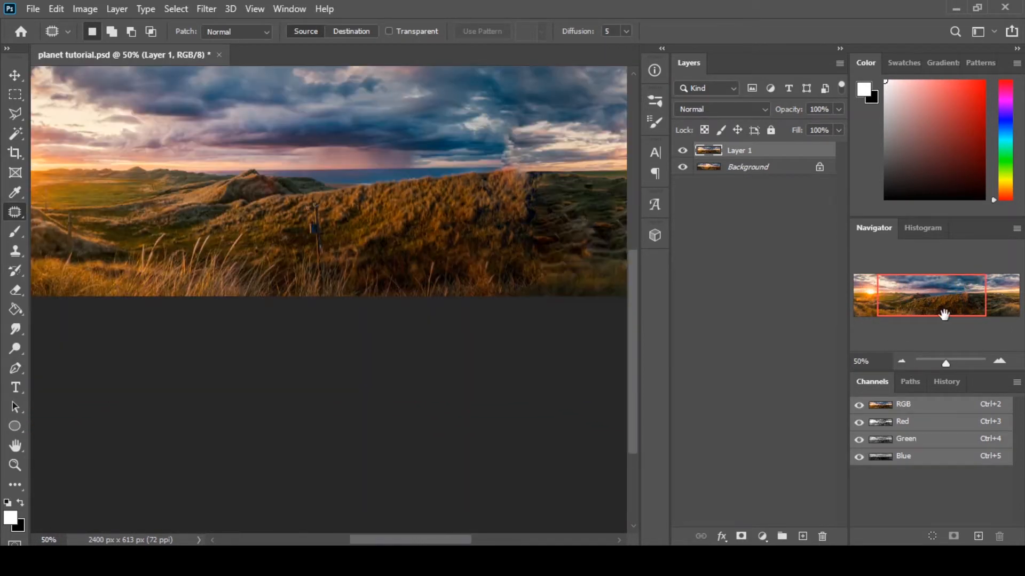
pyautogui.click(999, 362)
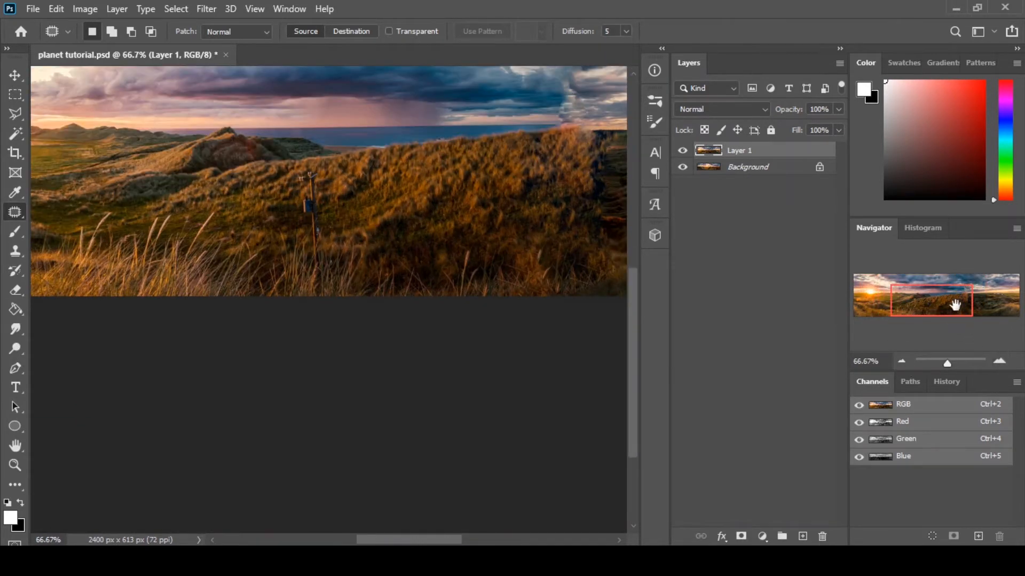
pyautogui.moveTo(955, 305); pyautogui.dragTo(963, 306)
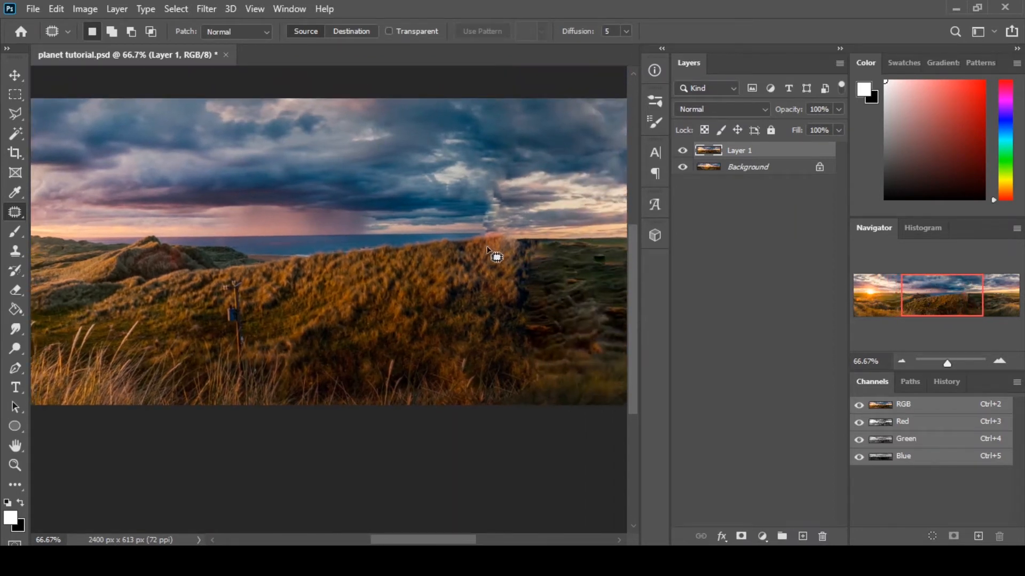
# Outline the strip of sea between the horizon and the dunes, up to the seam, with a Polygonal Lasso selection
pyautogui.press('l')
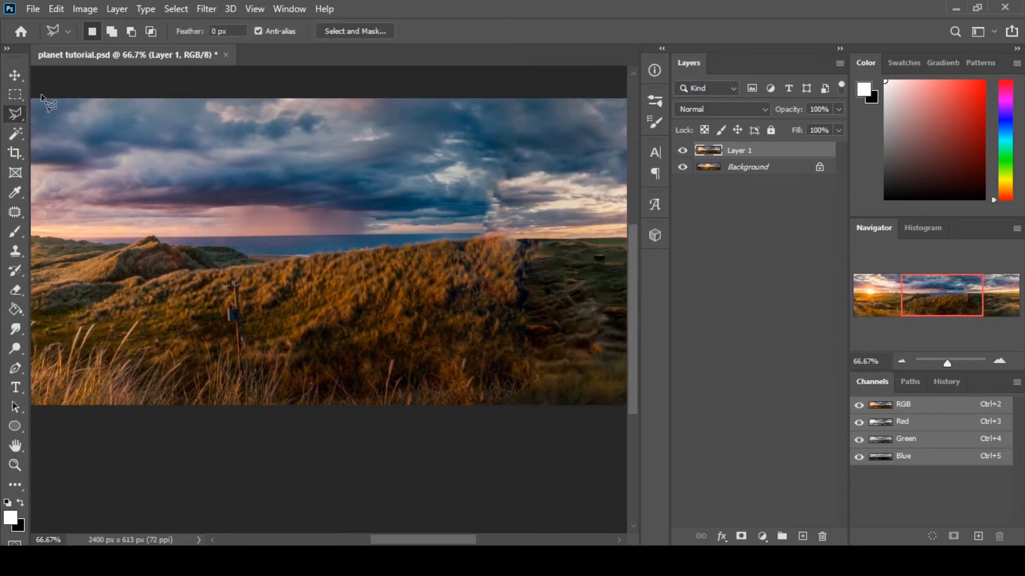
pyautogui.rightClick(18, 117)
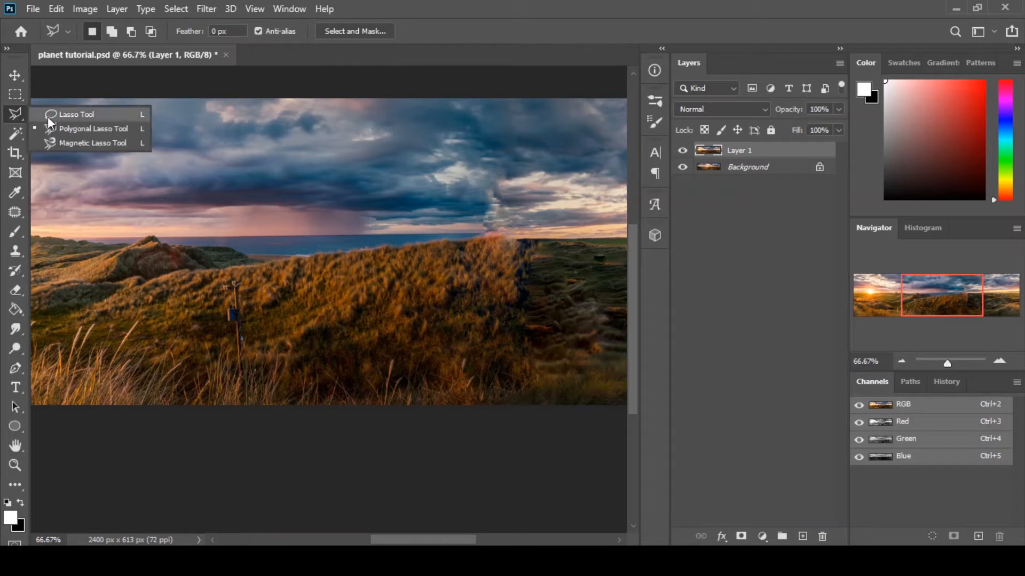
pyautogui.click(67, 127)
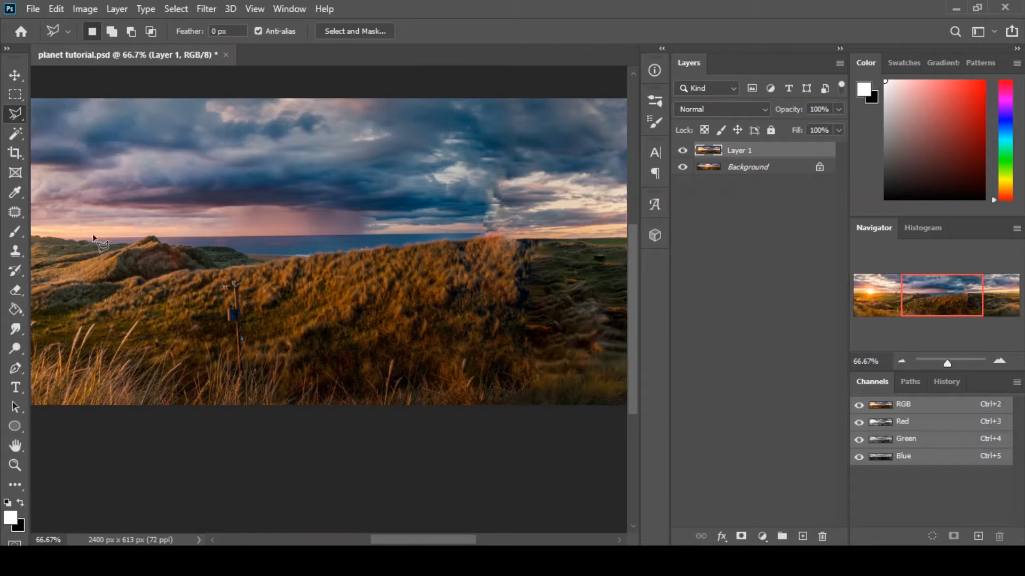
pyautogui.click(63, 238)
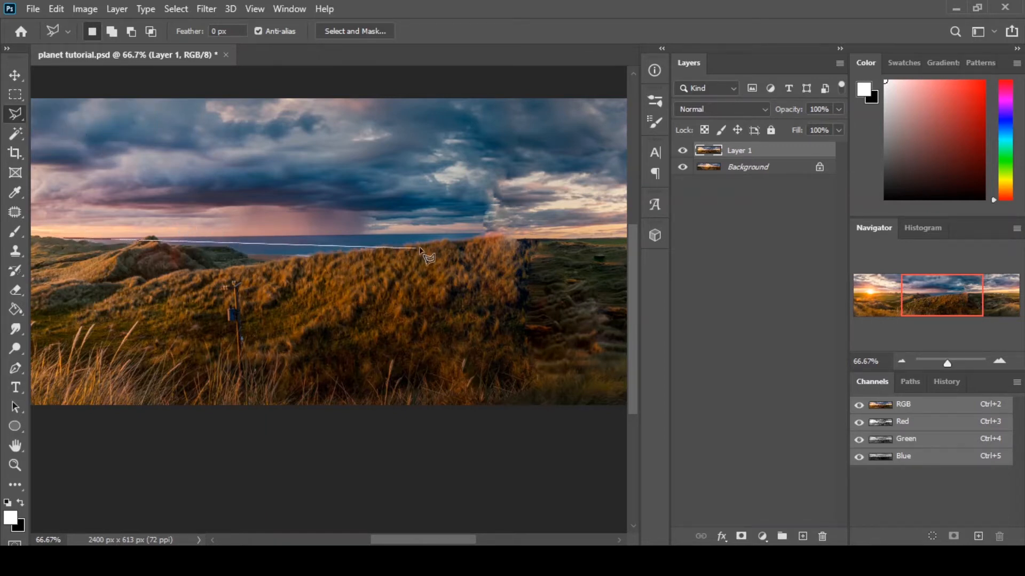
pyautogui.click(484, 234)
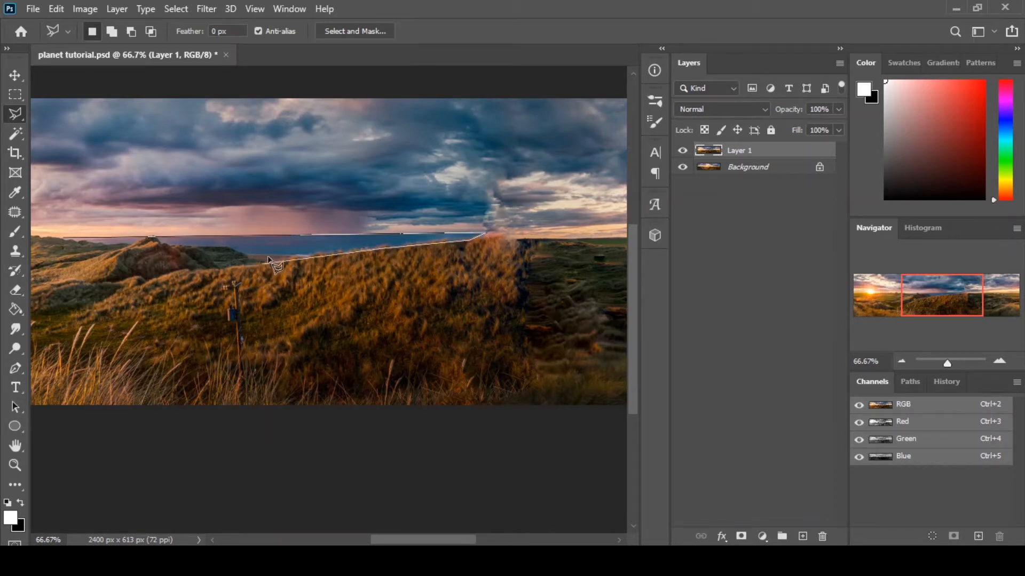
pyautogui.click(308, 257)
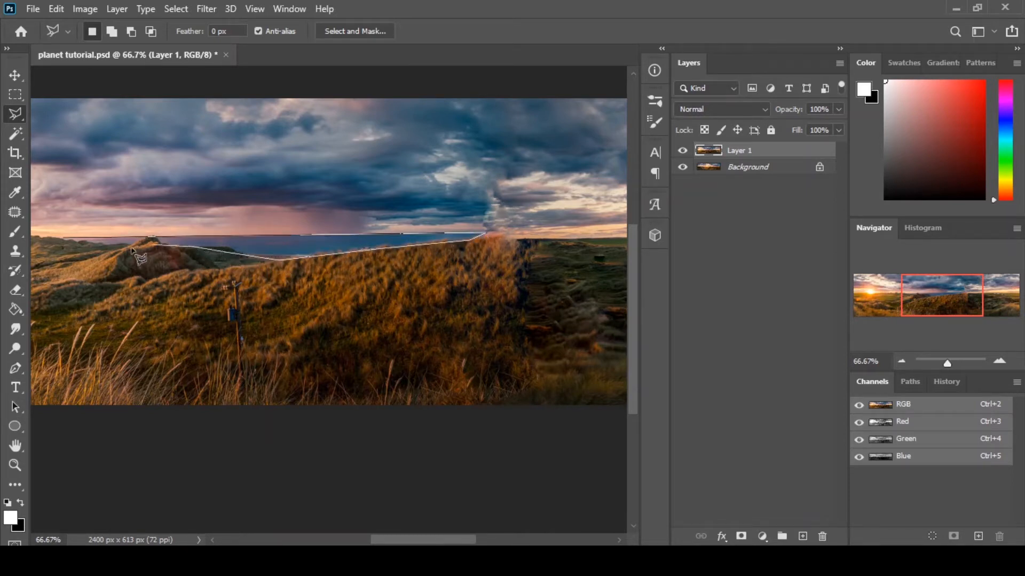
pyautogui.click(149, 243)
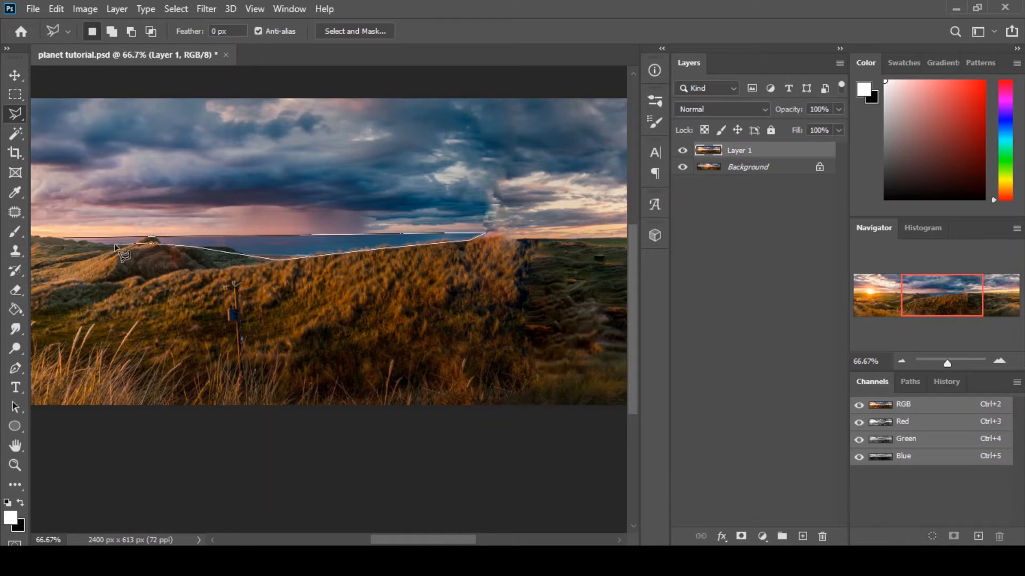
pyautogui.click(64, 240)
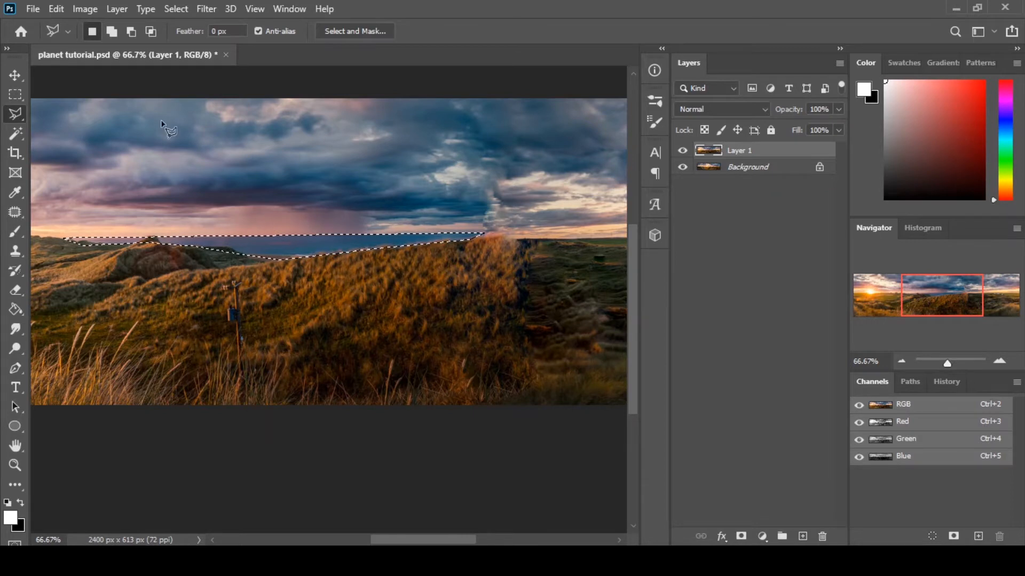
pyautogui.click(56, 9)
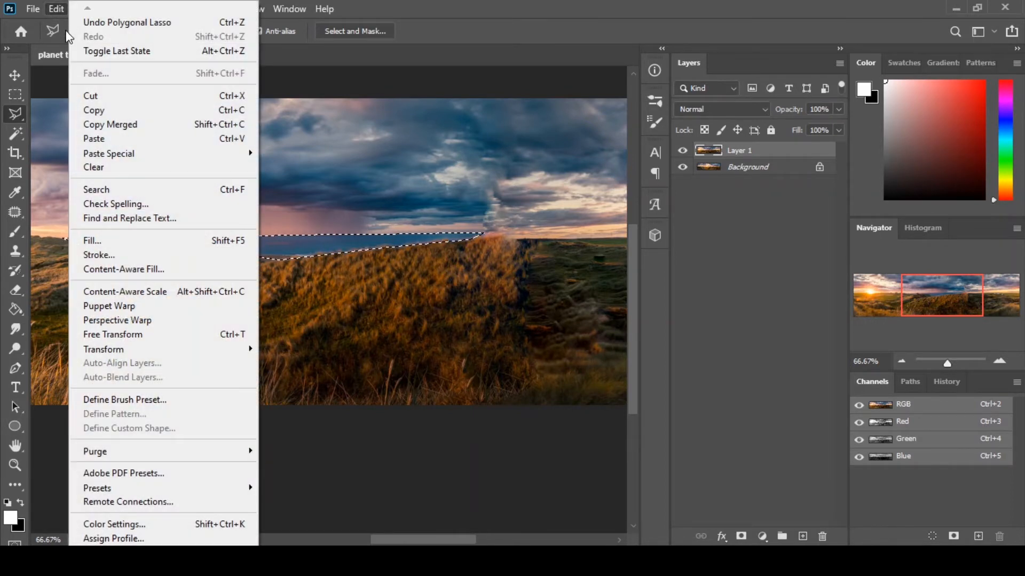
pyautogui.click(166, 243)
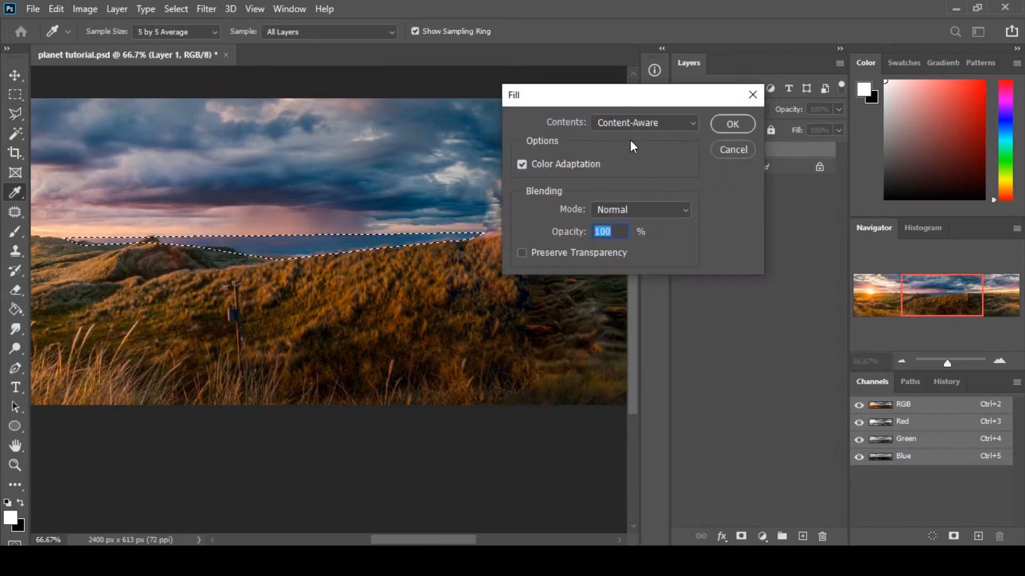
pyautogui.click(729, 153)
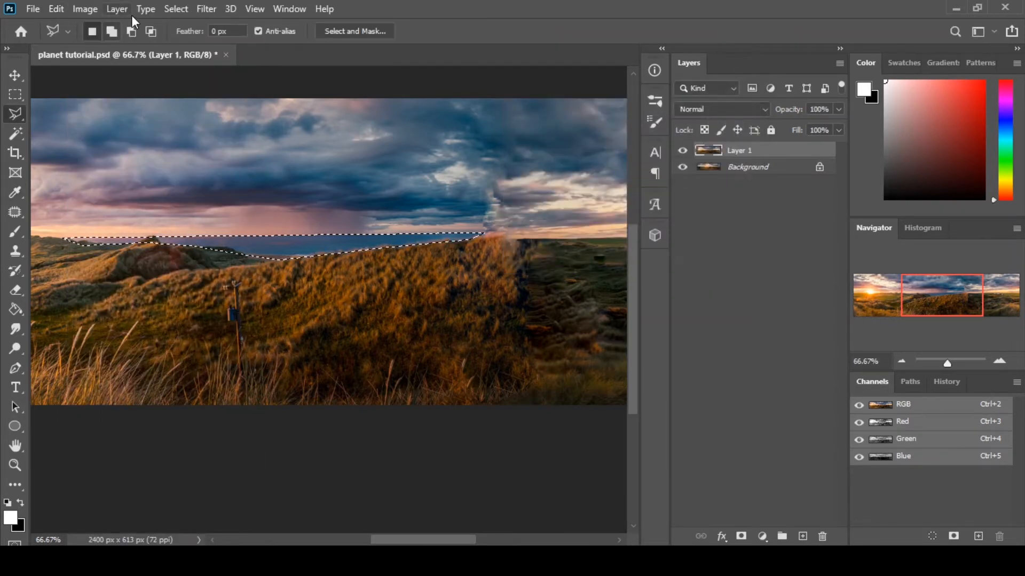
# Set up a Content-Aware Fill of the selected sea strip with a Custom sampling area painted over the grassy dunes just below it
pyautogui.click(56, 9)
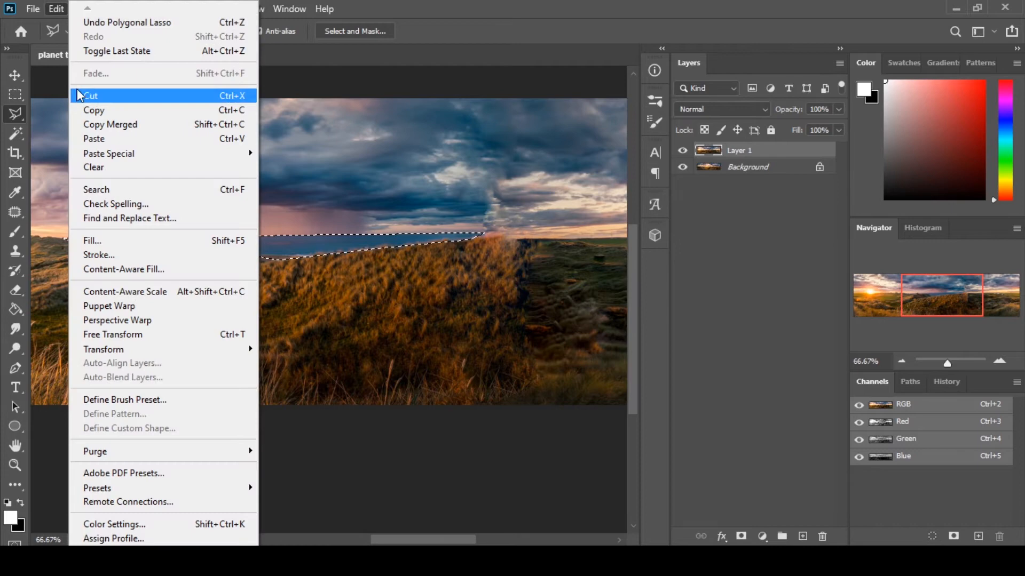
pyautogui.click(162, 268)
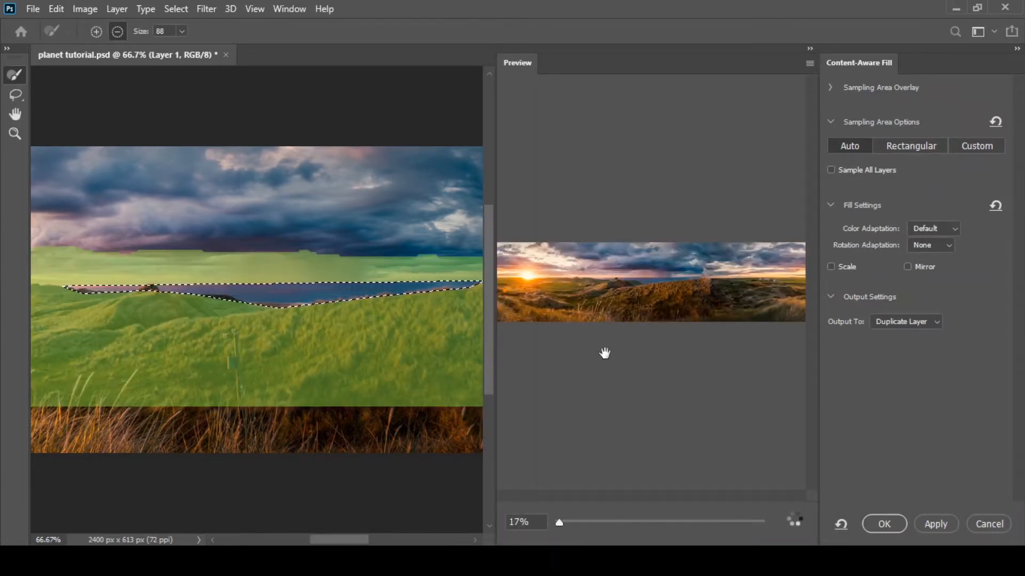
pyautogui.scroll(2, 699, 304)
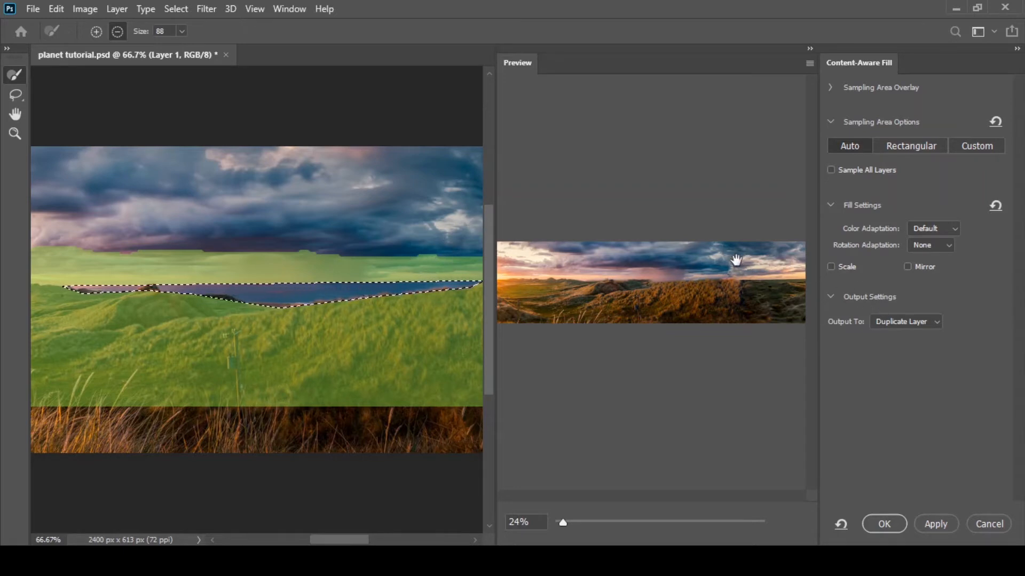
pyautogui.moveTo(565, 515); pyautogui.dragTo(585, 518)
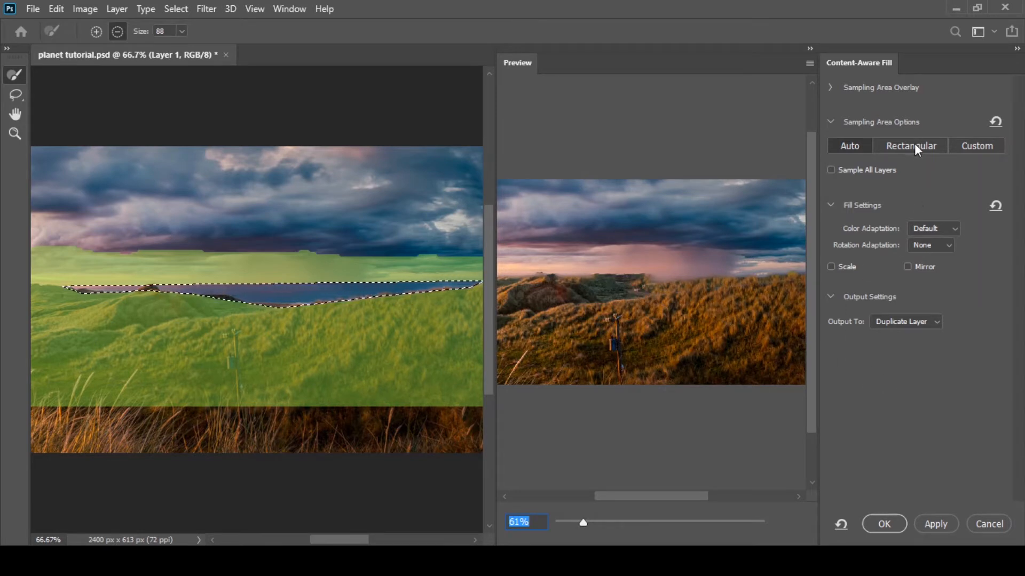
pyautogui.click(962, 142)
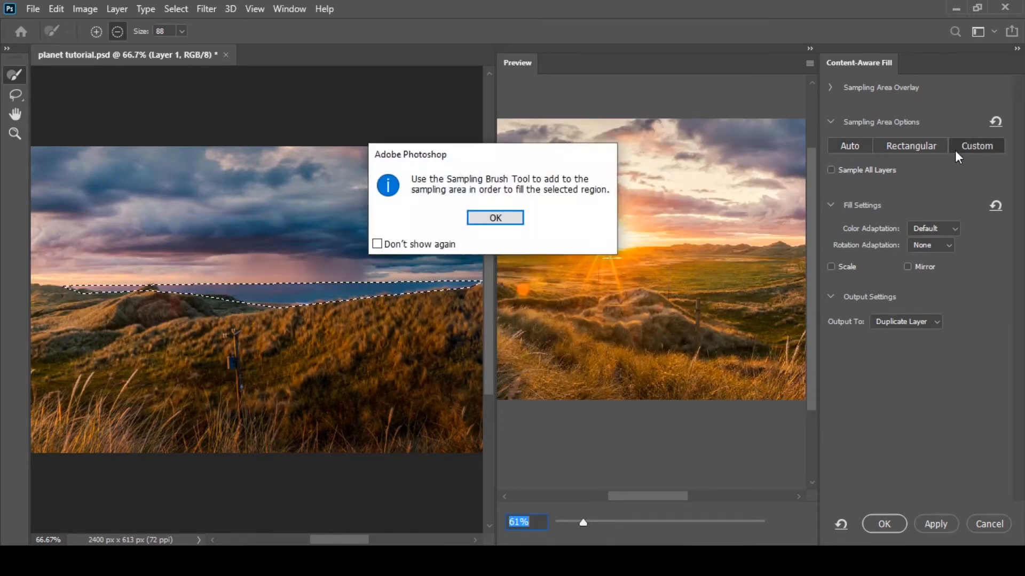
pyautogui.press('Return')
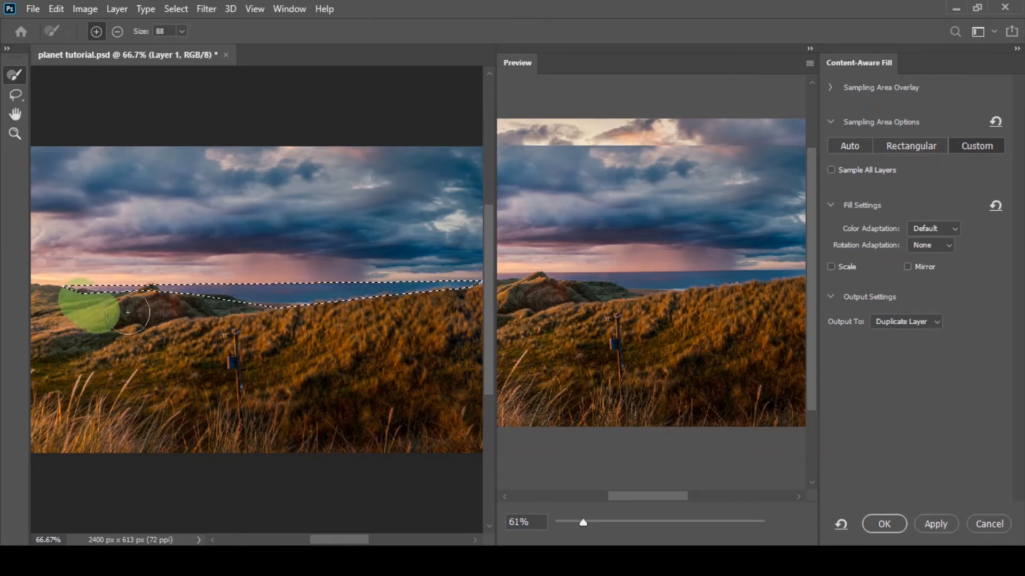
pyautogui.moveTo(189, 322); pyautogui.dragTo(218, 318)
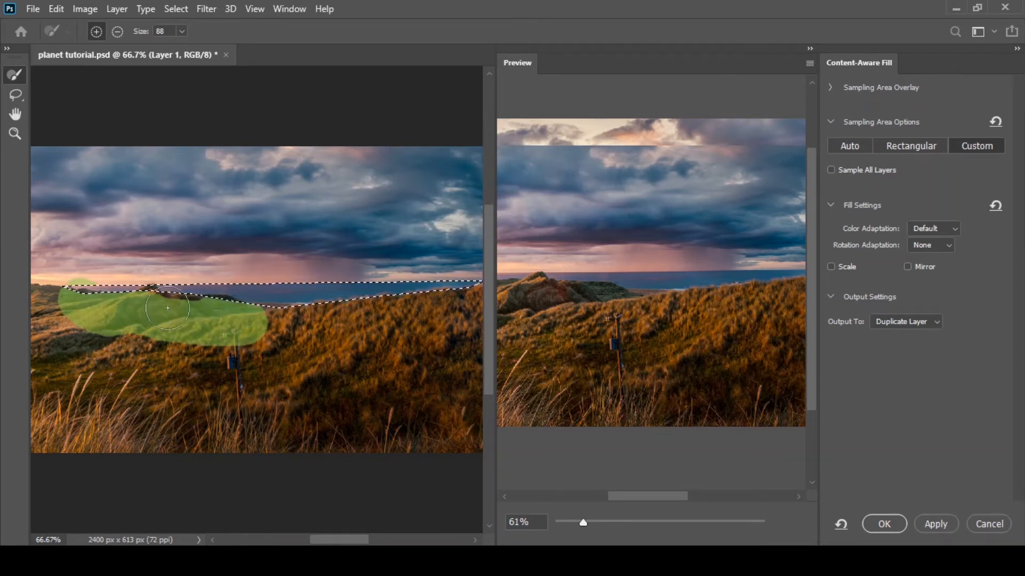
pyautogui.moveTo(320, 323); pyautogui.dragTo(382, 314)
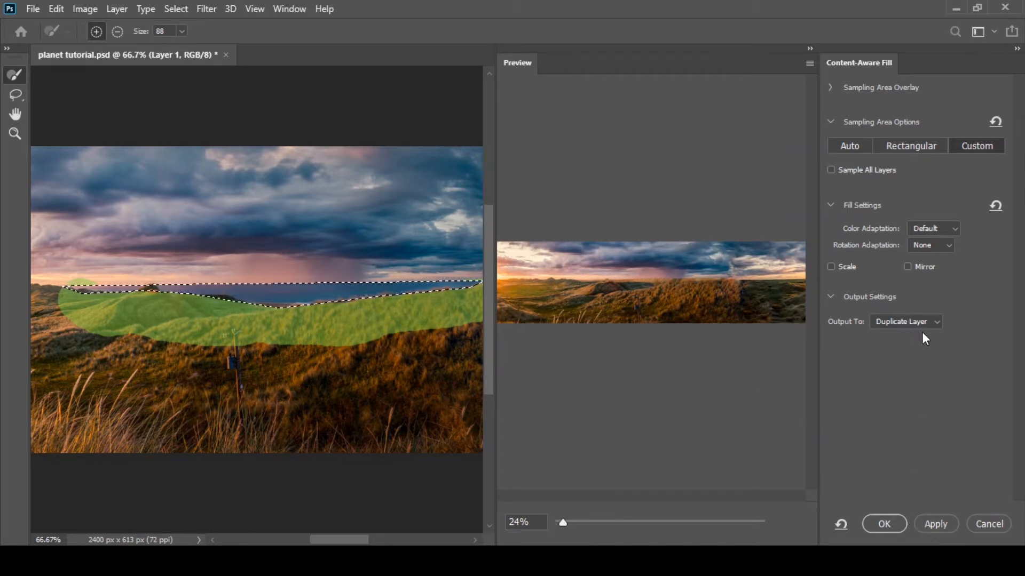
# Output the sea strip's Content-Aware Fill to a duplicate layer and clear the selection
pyautogui.click(902, 322)
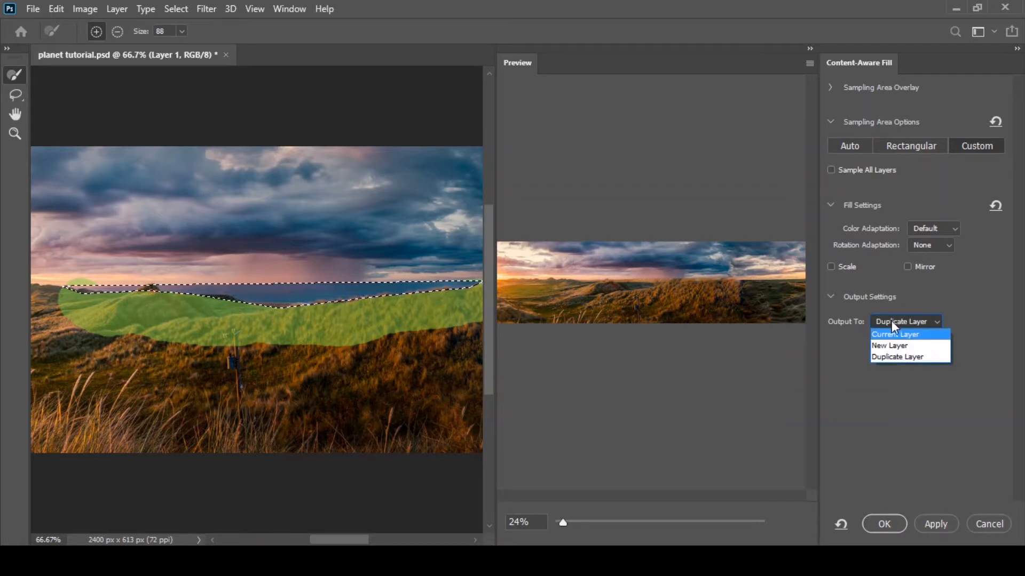
pyautogui.click(900, 357)
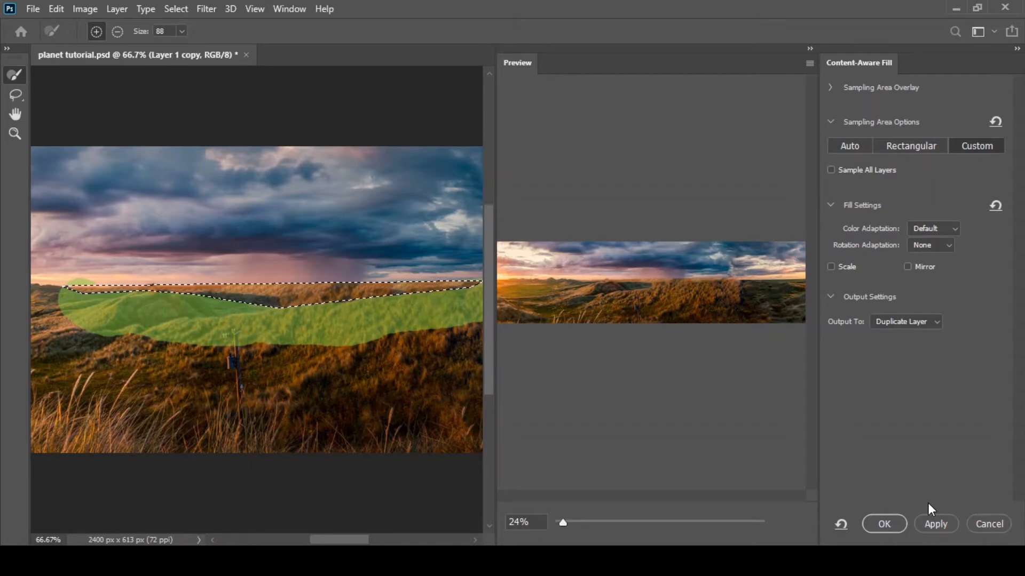
pyautogui.click(889, 516)
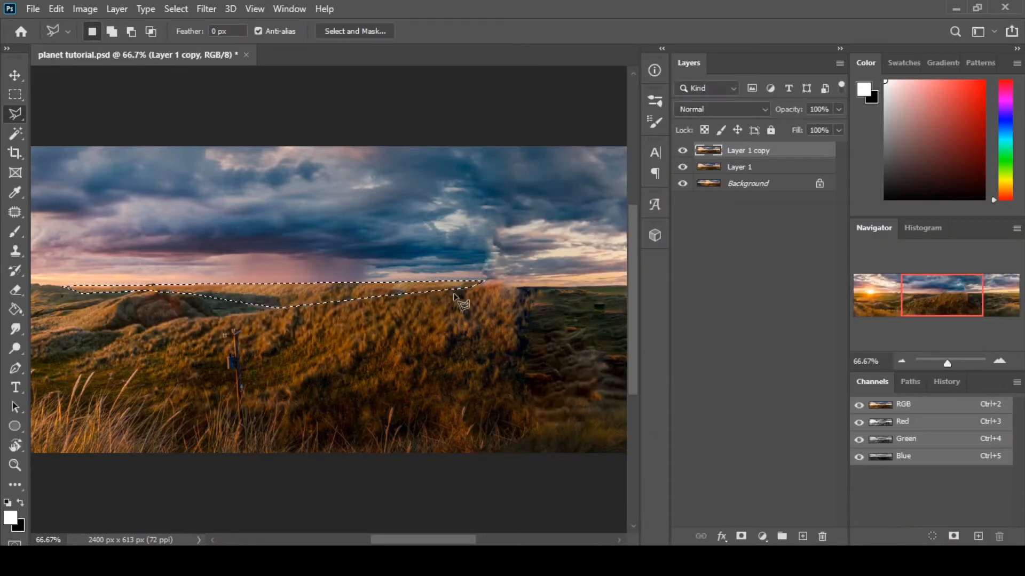
pyautogui.hotkey('ctrl', 'd')
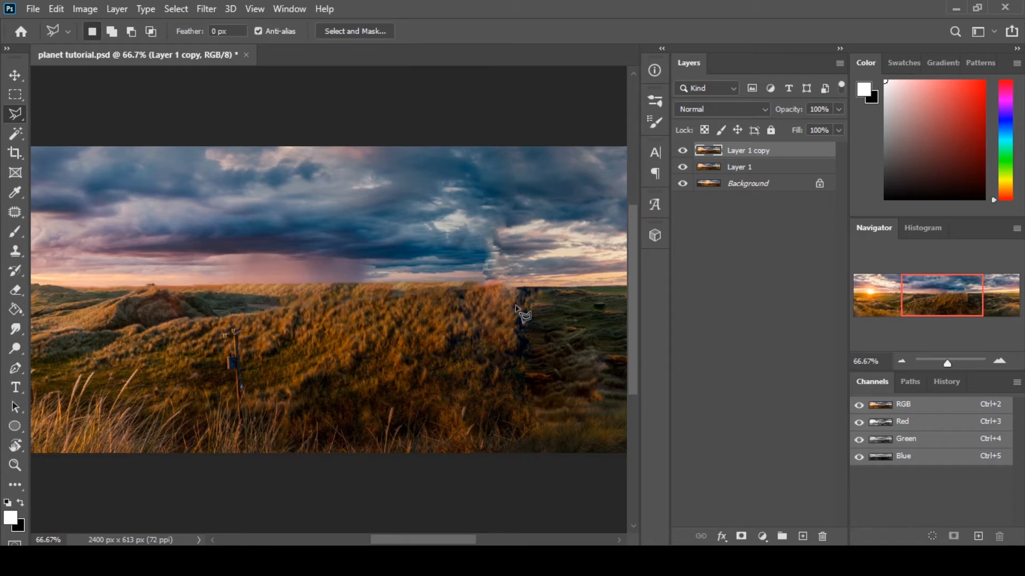
# Examine the filled strip along the horizon, both across the whole panorama and close up, for repeated grass patterns
pyautogui.click(902, 363)
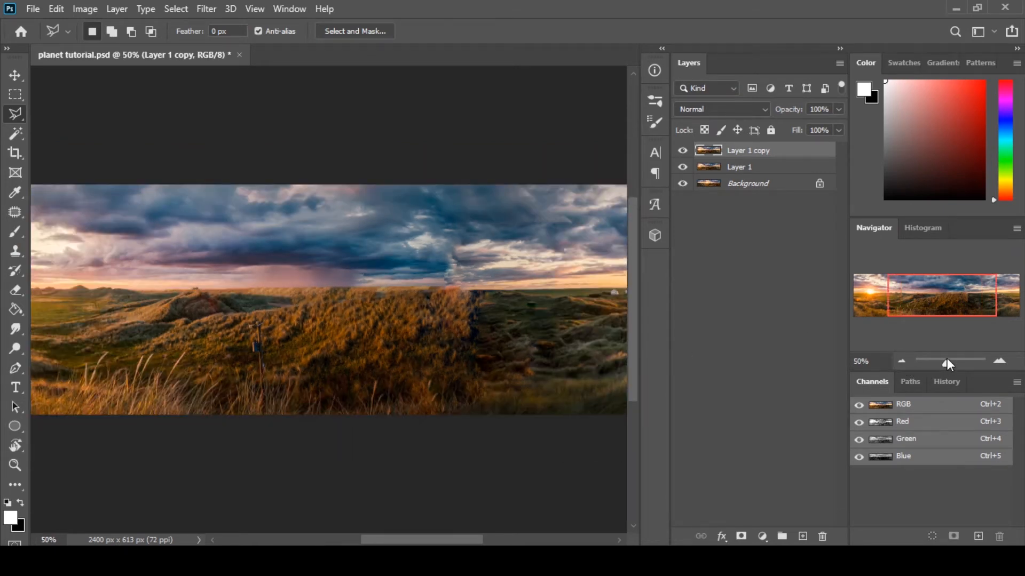
pyautogui.moveTo(939, 332); pyautogui.dragTo(911, 310)
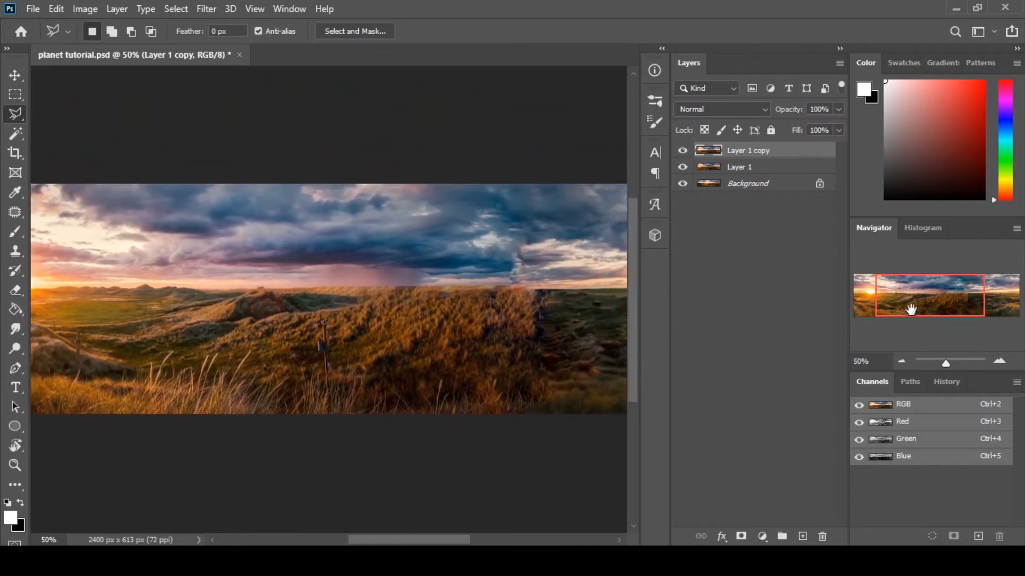
pyautogui.click(901, 361)
pyautogui.click(945, 310)
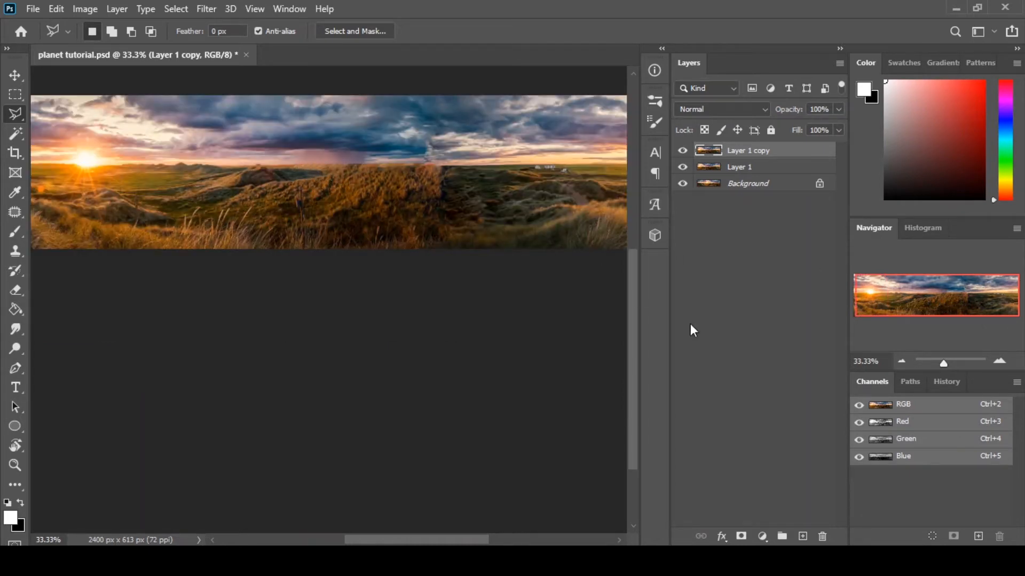
pyautogui.moveTo(943, 364); pyautogui.dragTo(956, 363)
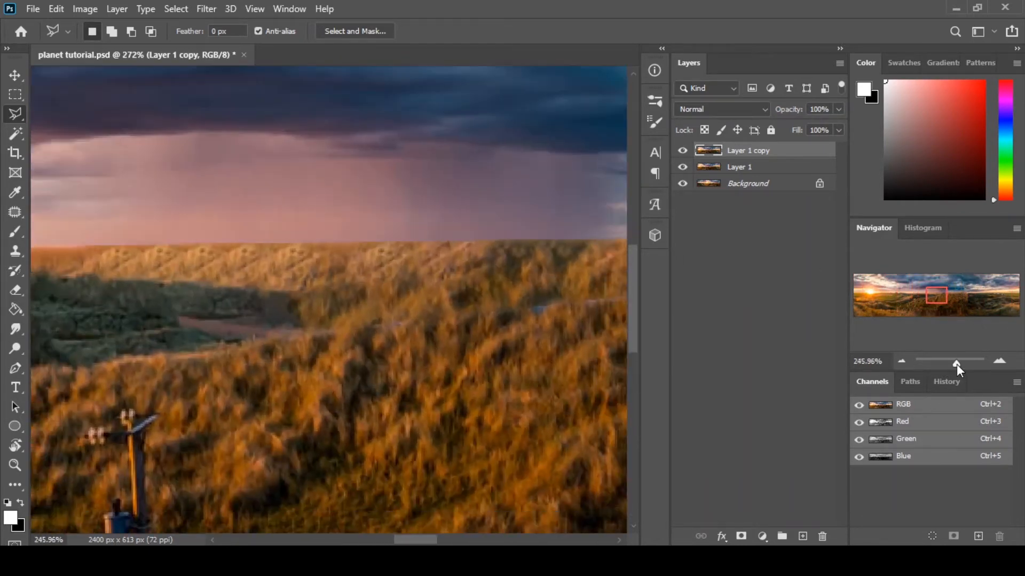
pyautogui.moveTo(966, 317); pyautogui.dragTo(939, 308)
pyautogui.click(902, 362)
pyautogui.click(901, 362)
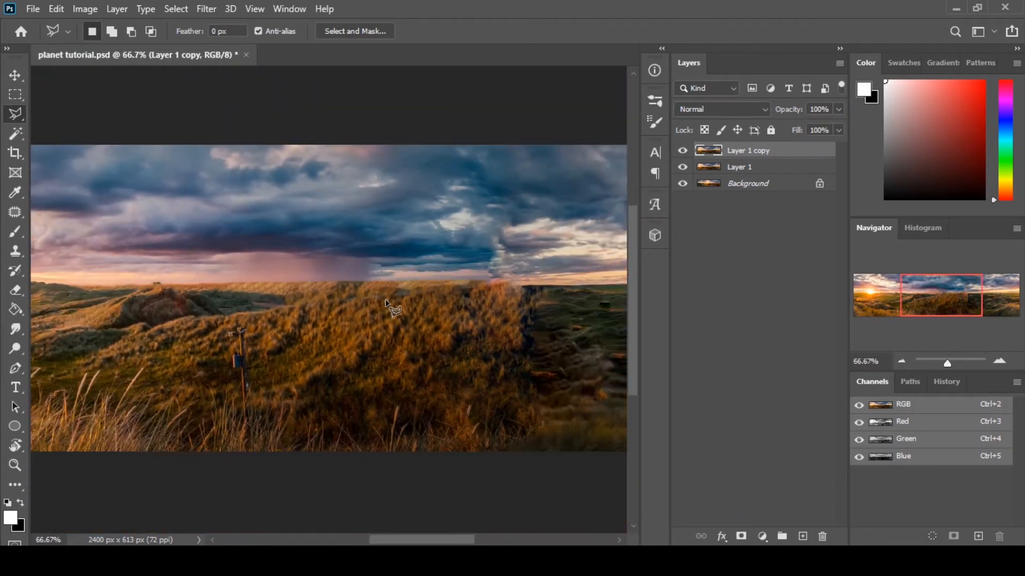
# Patch the filled grass along the horizon above the utility pole with dune grass from its lower right and clear the selection
pyautogui.press('j')
pyautogui.moveTo(230, 284)
pyautogui.mouseDown()
pyautogui.moveTo(224, 289)
pyautogui.moveTo(279, 302)
pyautogui.moveTo(318, 299)
pyautogui.moveTo(331, 285)
pyautogui.mouseUp()
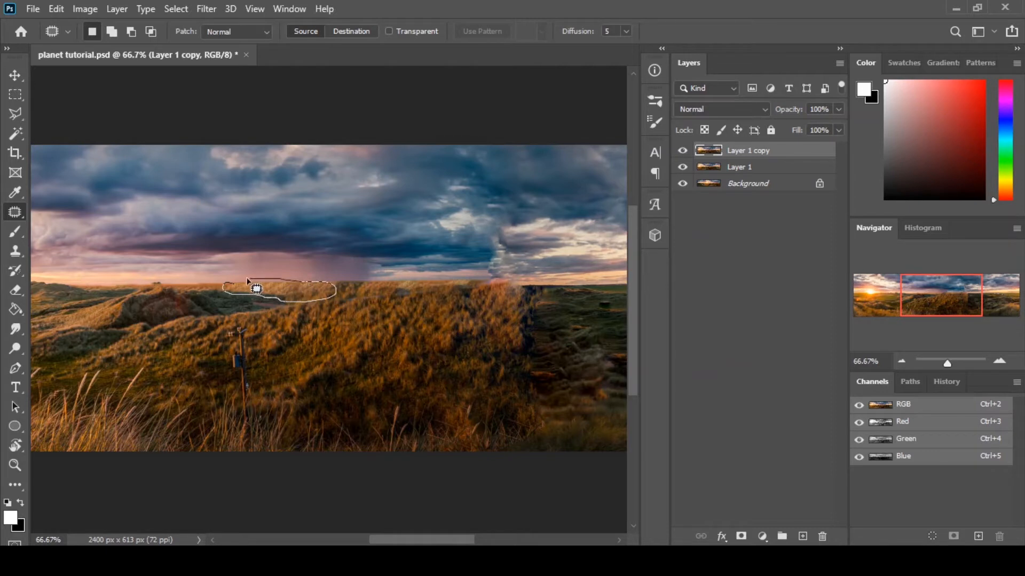
pyautogui.moveTo(247, 281)
pyautogui.mouseDown()
pyautogui.moveTo(229, 287)
pyautogui.moveTo(318, 327)
pyautogui.mouseUp()
pyautogui.hotkey('ctrl', 'd')
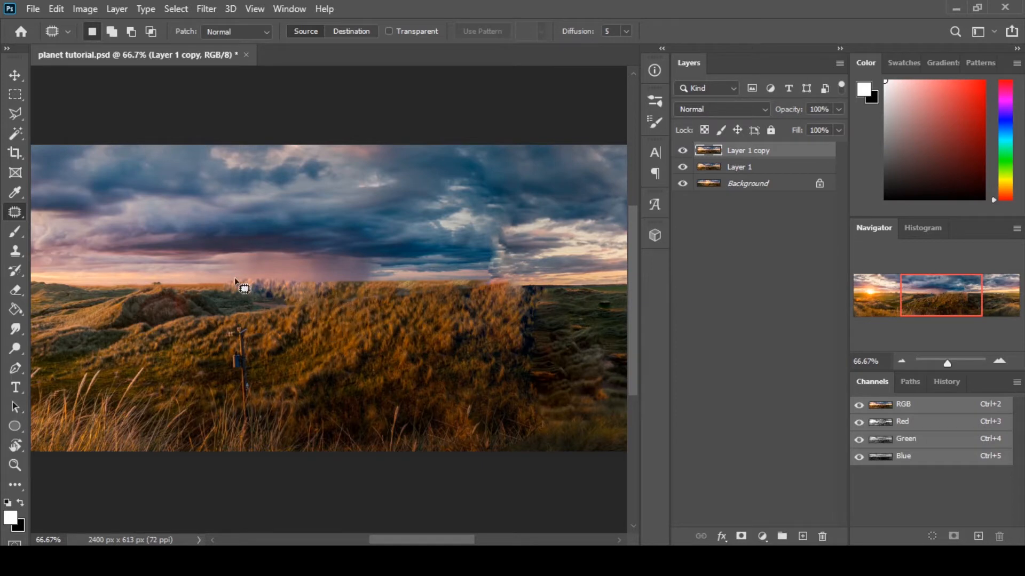
pyautogui.moveTo(320, 306)
pyautogui.mouseDown()
pyautogui.moveTo(352, 293)
pyautogui.moveTo(368, 322)
pyautogui.moveTo(325, 295)
pyautogui.moveTo(293, 294)
pyautogui.moveTo(302, 298)
pyautogui.mouseUp()
pyautogui.hotkey('ctrl', 'd')
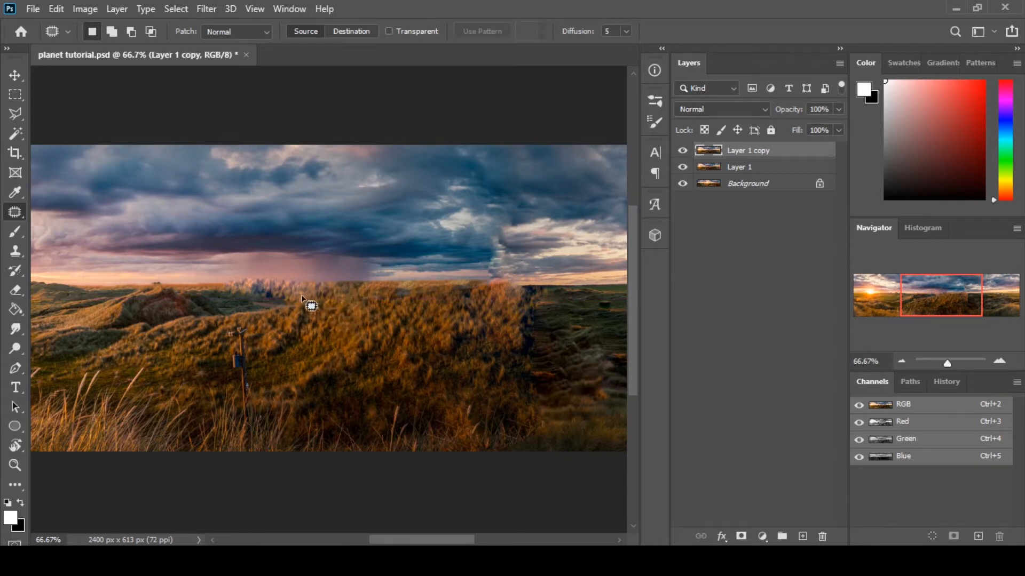
# Outline the patched grass strip along the horizon above the utility pole with a Polygonal Lasso selection
pyautogui.press('l')
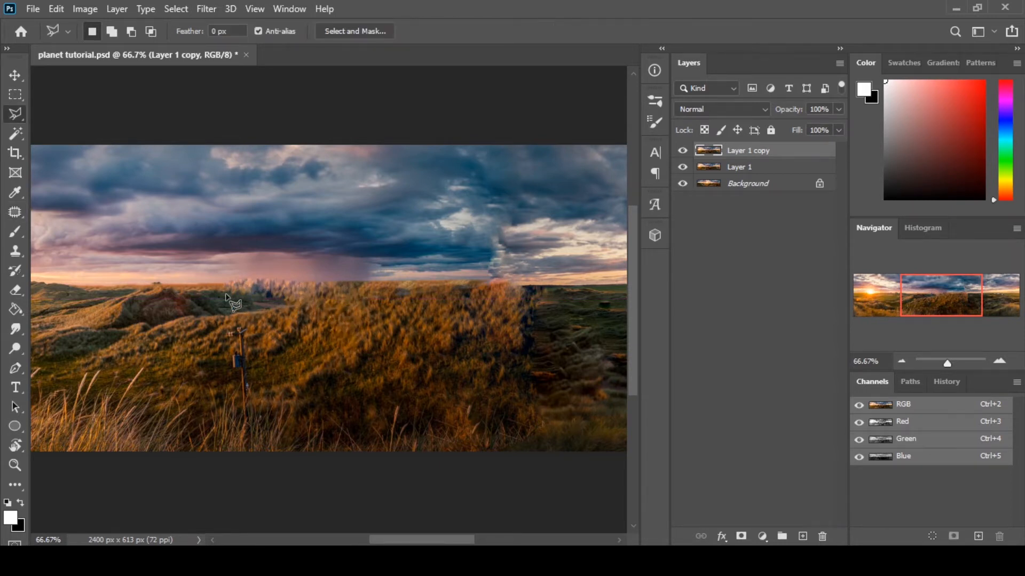
pyautogui.click(220, 291)
pyautogui.click(305, 300)
pyautogui.click(325, 290)
pyautogui.click(322, 282)
pyautogui.click(224, 282)
pyautogui.click(219, 292)
# Try a Content-Aware Fill with Color Adaptation at 100% opacity on the selected grass strip and undo it
pyautogui.click(94, 7)
pyautogui.moveTo(56, 8)
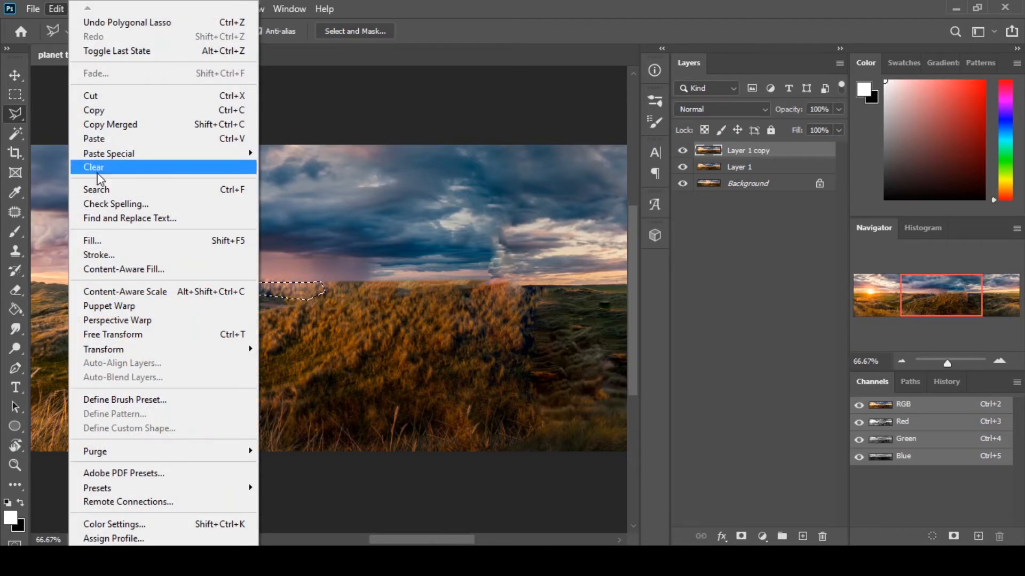
pyautogui.click(107, 240)
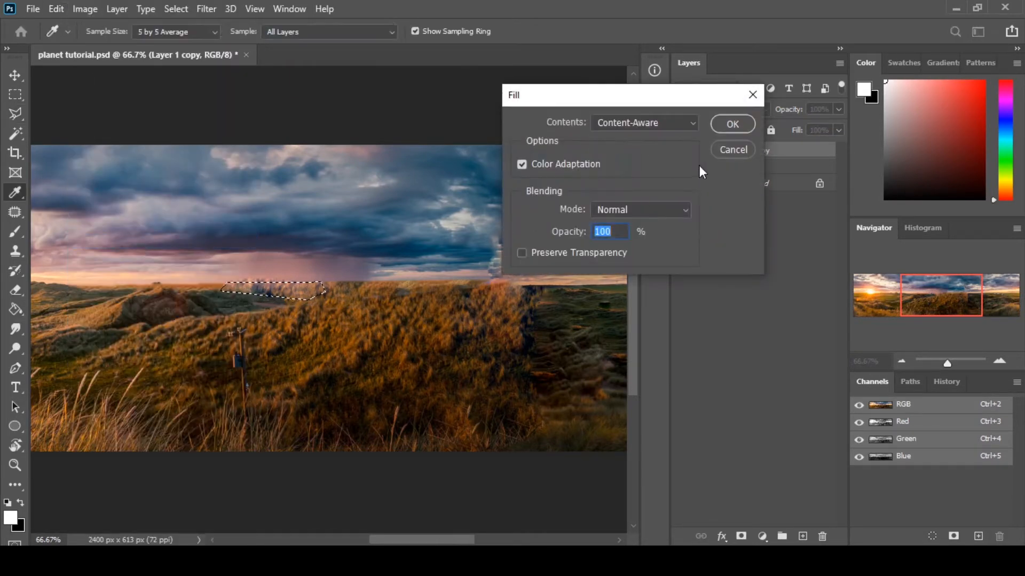
pyautogui.click(730, 122)
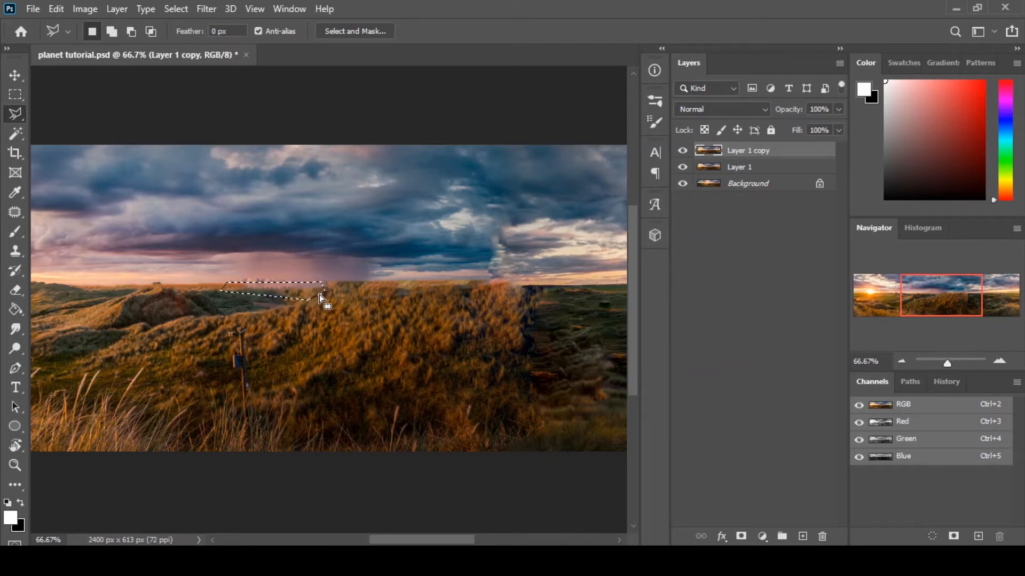
pyautogui.hotkey('ctrl', 'z')
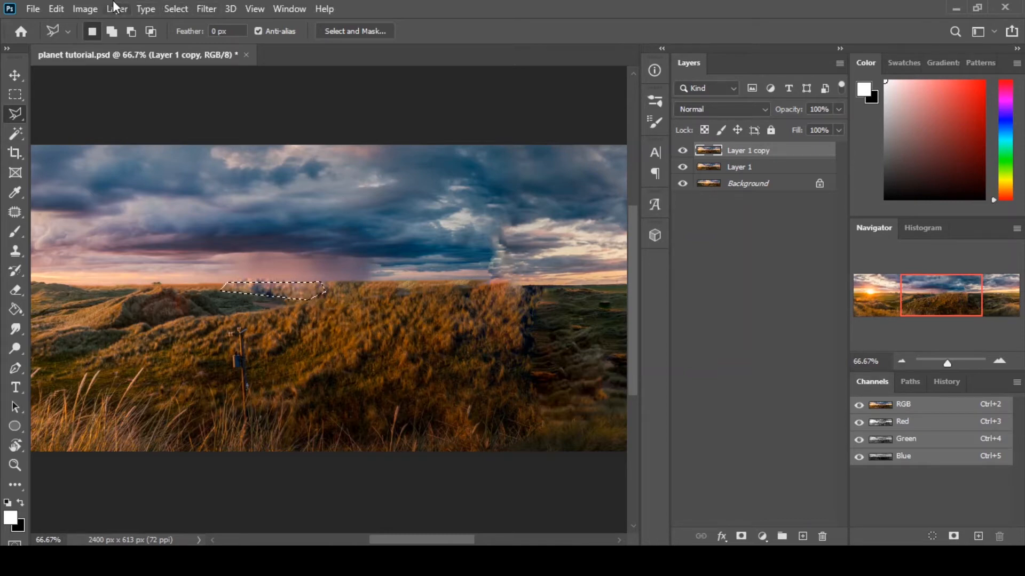
# Set up a custom-sampled Content-Aware Fill for the selected grass strip, painting the sampling area over the dune grass to its lower right
pyautogui.click(88, 9)
pyautogui.moveTo(117, 9)
pyautogui.moveTo(58, 10)
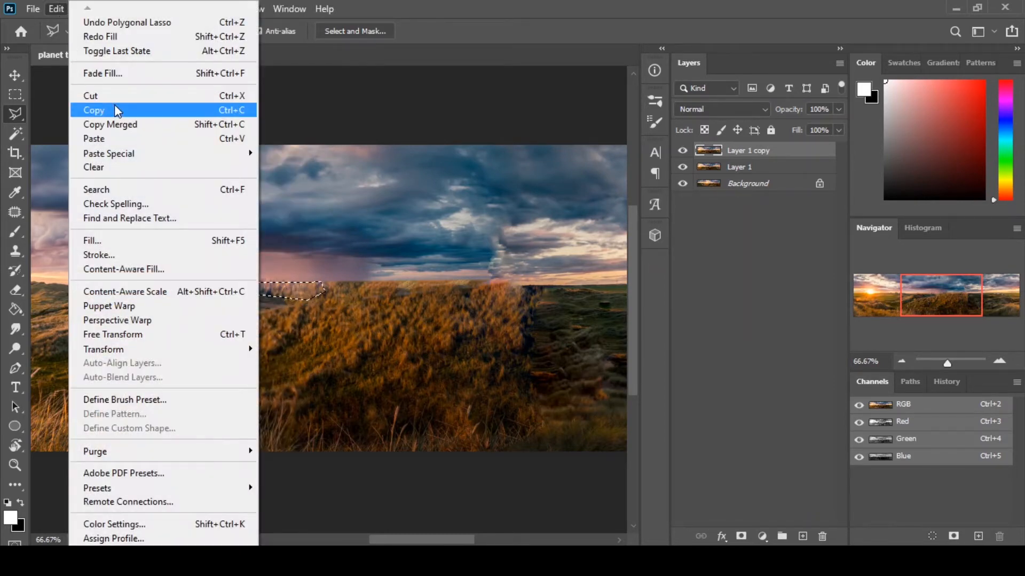
pyautogui.click(168, 270)
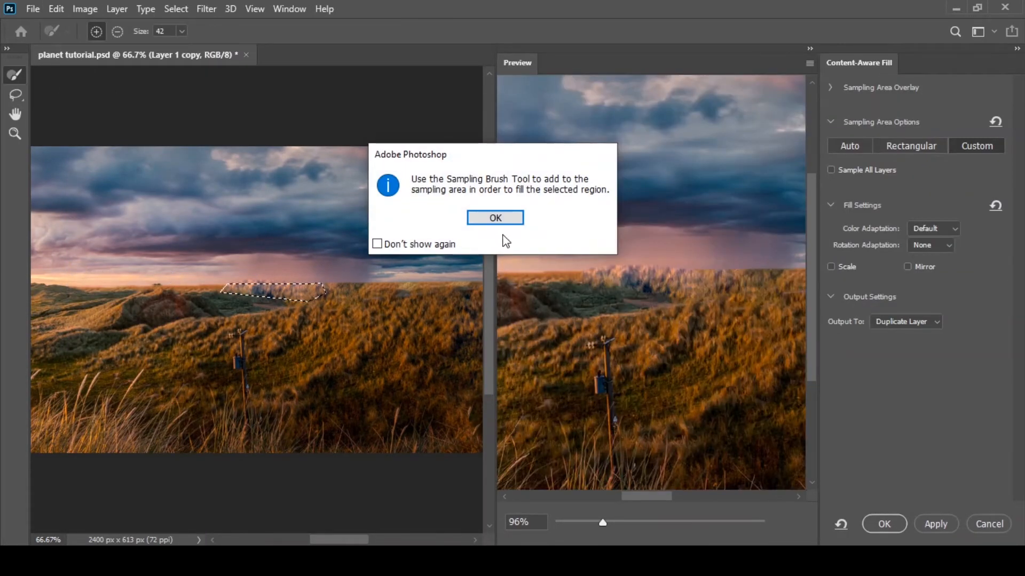
pyautogui.click(496, 218)
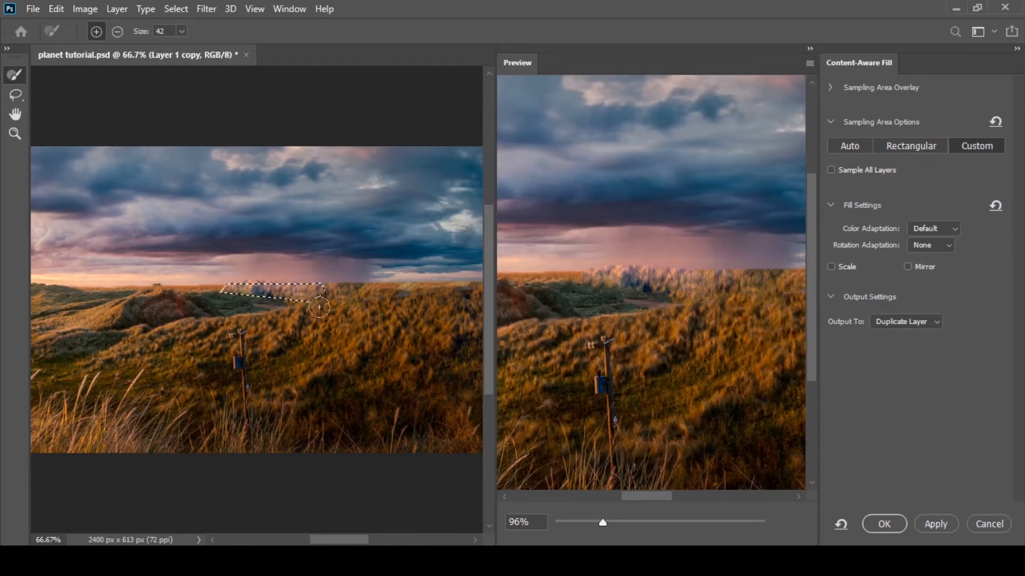
pyautogui.moveTo(278, 317)
pyautogui.mouseDown()
pyautogui.moveTo(338, 307)
pyautogui.moveTo(348, 310)
pyautogui.moveTo(311, 320)
pyautogui.moveTo(351, 329)
pyautogui.mouseUp()
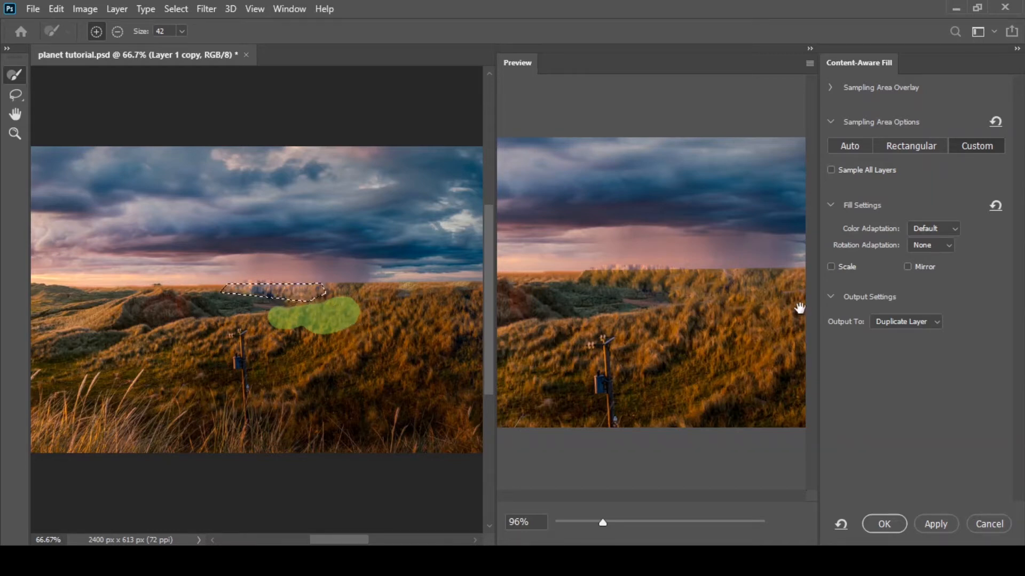
# Apply the fill with Default color adaptation to a duplicate layer and clear the selection
pyautogui.click(920, 231)
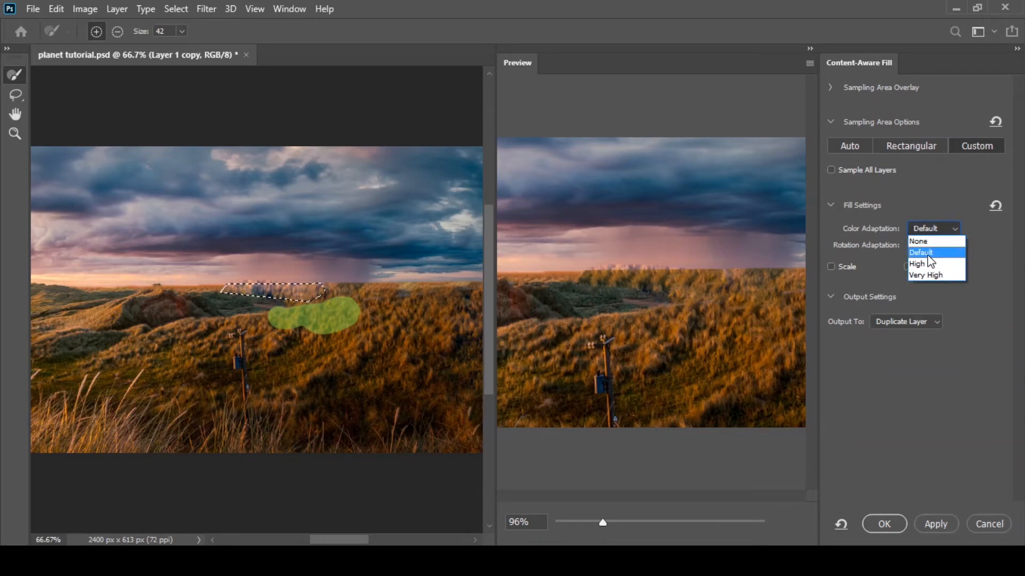
pyautogui.click(928, 255)
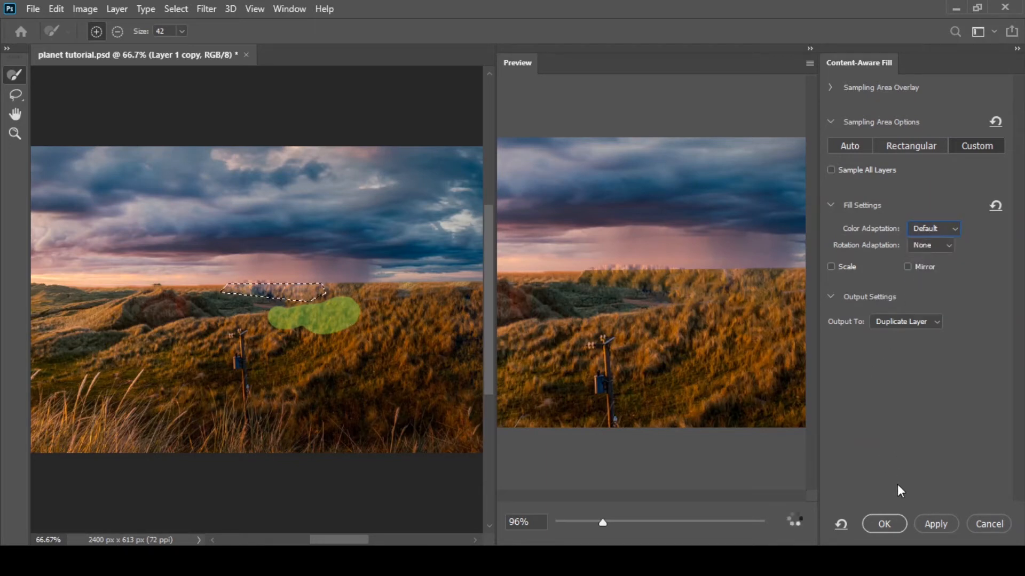
pyautogui.click(887, 524)
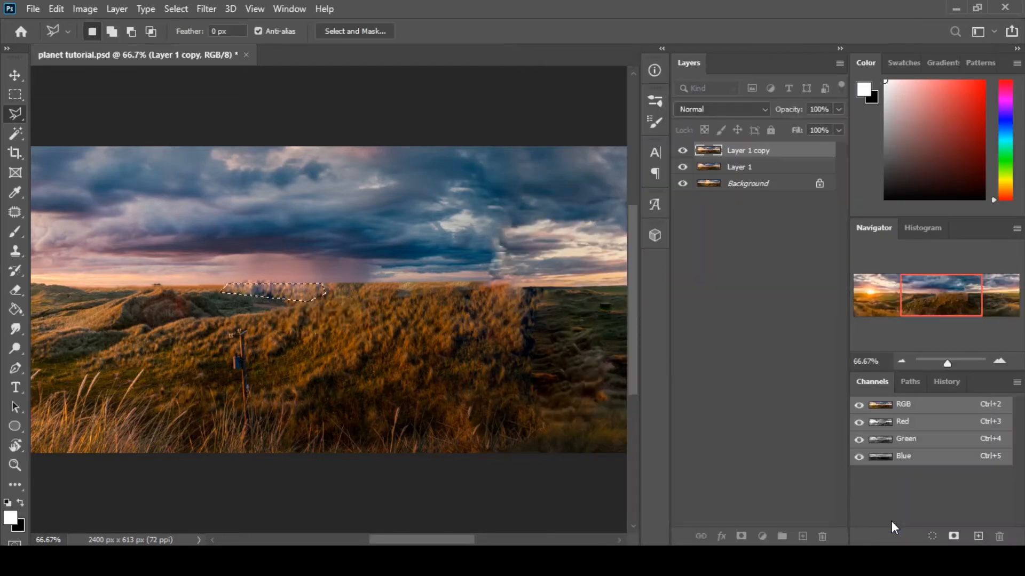
pyautogui.hotkey('ctrl', 'd')
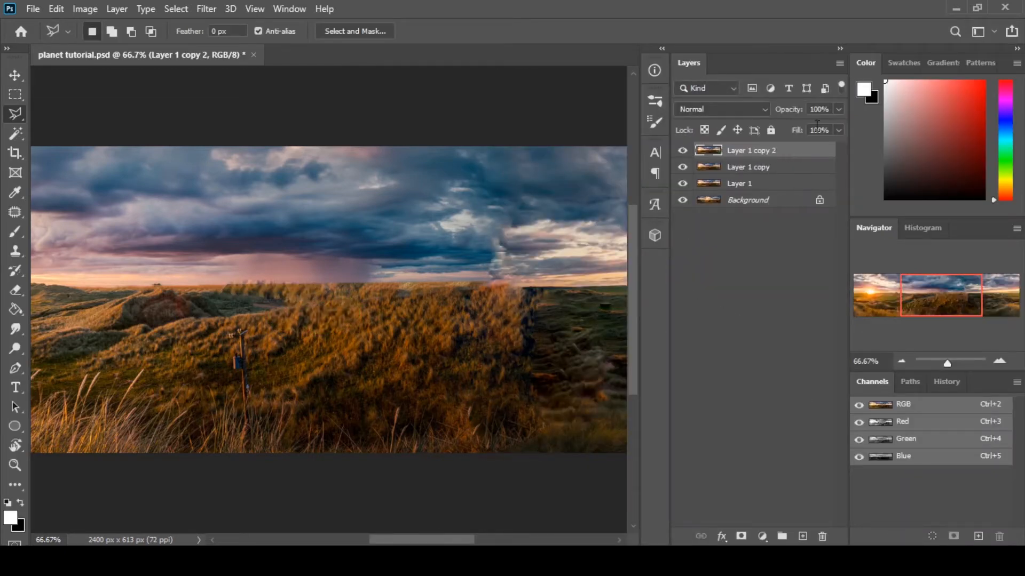
# Lower the opacity of the topmost duplicate layer to 62%
pyautogui.click(839, 110)
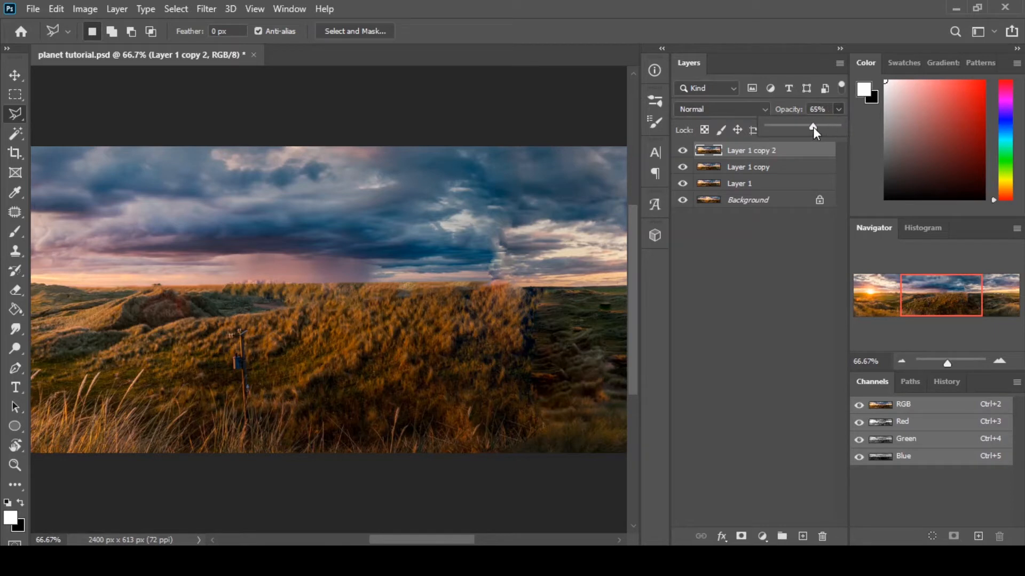
pyautogui.moveTo(813, 127)
pyautogui.mouseDown()
pyautogui.moveTo(794, 128)
pyautogui.moveTo(811, 133)
pyautogui.mouseUp()
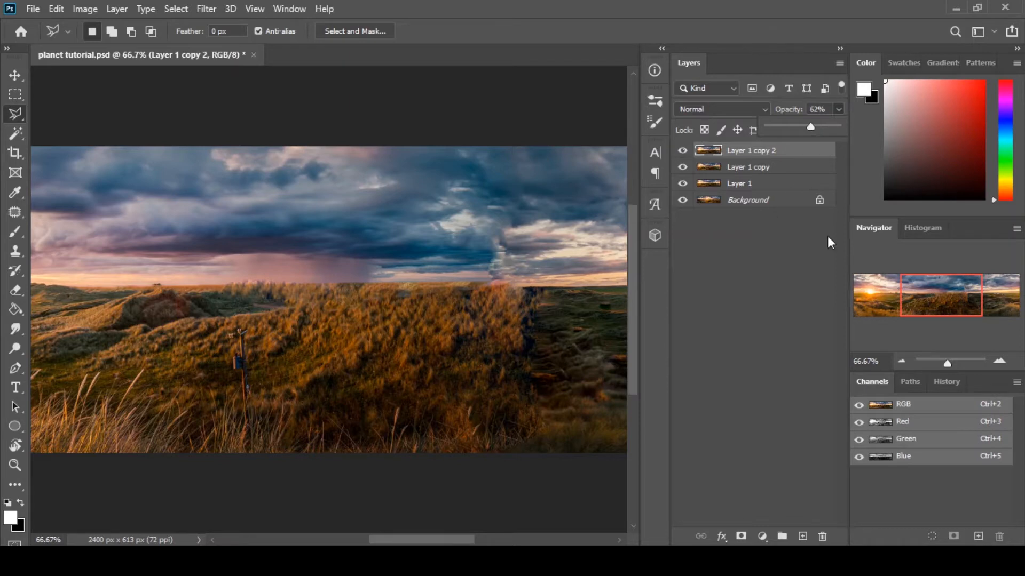
# Merge the topmost duplicate layer into the layer directly below it
pyautogui.click(782, 159)
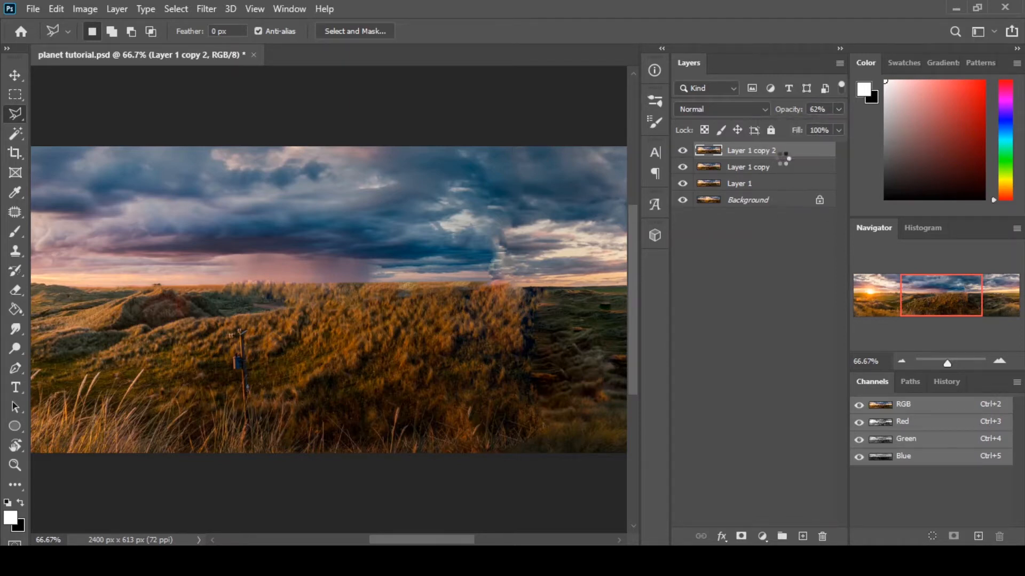
pyautogui.moveTo(944, 362); pyautogui.dragTo(945, 366)
pyautogui.moveTo(936, 293); pyautogui.dragTo(909, 293)
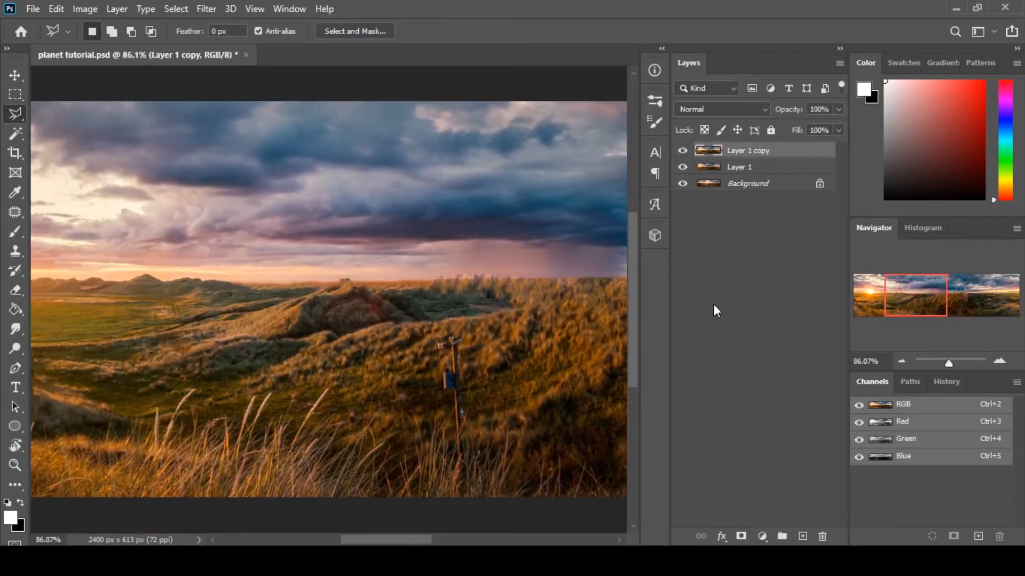
# Try to patch the stray grass tips above the horizon near the rain shaft using the Patch tool, and undo the patch
pyautogui.press('j')
pyautogui.moveTo(444, 260)
pyautogui.mouseDown()
pyautogui.moveTo(472, 281)
pyautogui.moveTo(523, 279)
pyautogui.mouseUp()
pyautogui.moveTo(456, 266); pyautogui.dragTo(503, 288)
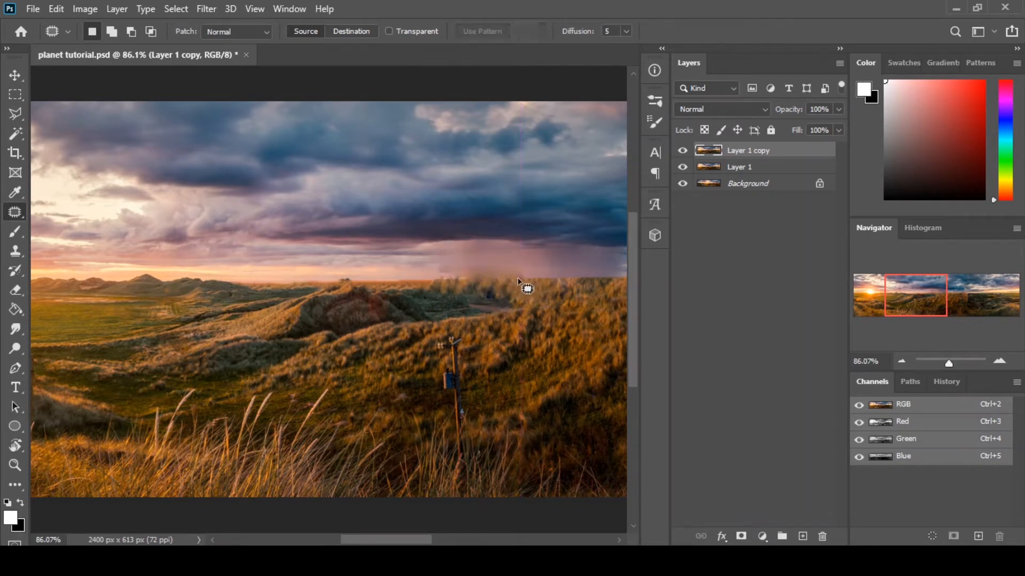
pyautogui.hotkey('ctrl', 'z')
pyautogui.hotkey('ctrl', 'z')
# Clone clean sky over the stray grass tips along the horizon near the rain shaft with the Clone Stamp, and clear the selection
pyautogui.press('s')
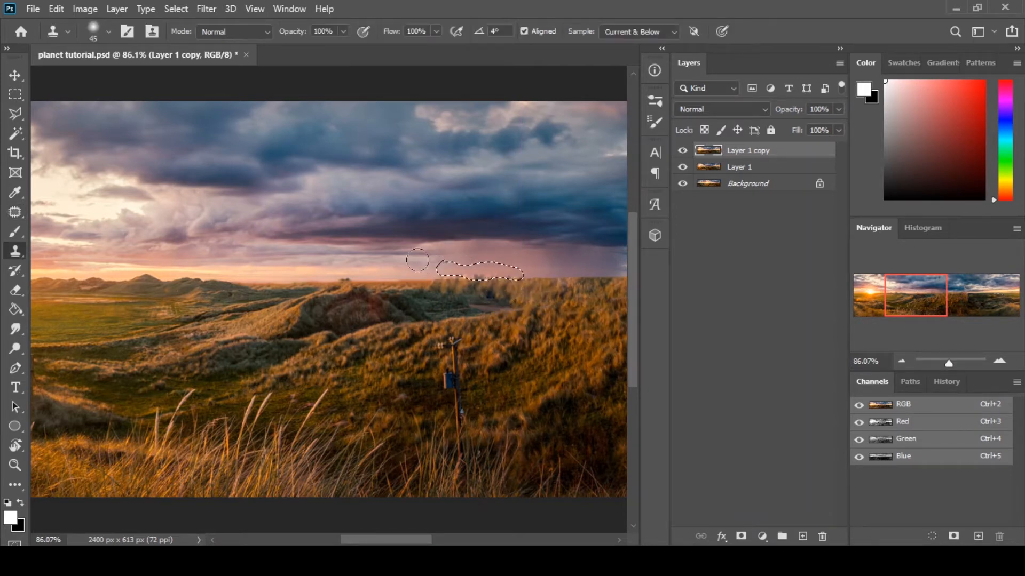
pyautogui.keyDown('alt'); pyautogui.click(408, 270); pyautogui.keyUp('alt')
pyautogui.moveTo(469, 275); pyautogui.dragTo(522, 272)
pyautogui.keyDown('alt'); pyautogui.click(529, 265); pyautogui.keyUp('alt')
pyautogui.keyDown('alt'); pyautogui.click(508, 261); pyautogui.keyUp('alt')
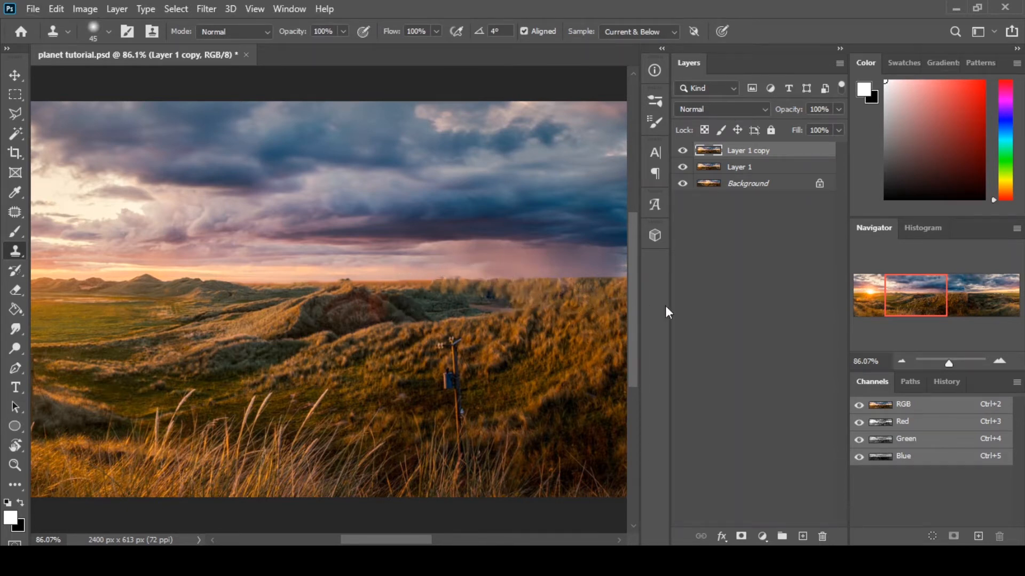
# Save the retouched panorama document
pyautogui.click(900, 361)
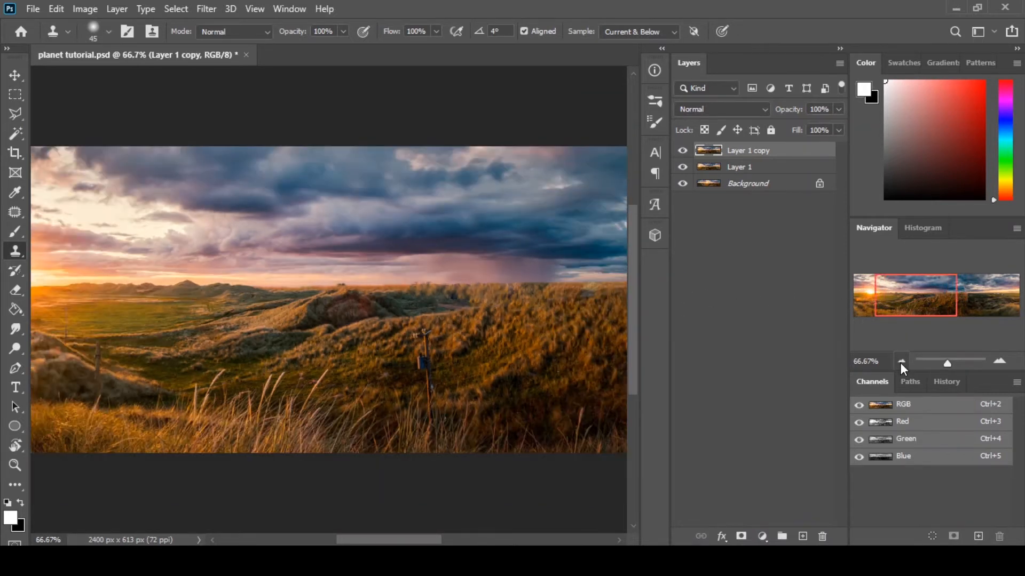
pyautogui.click(901, 361)
pyautogui.click(902, 360)
pyautogui.click(902, 360)
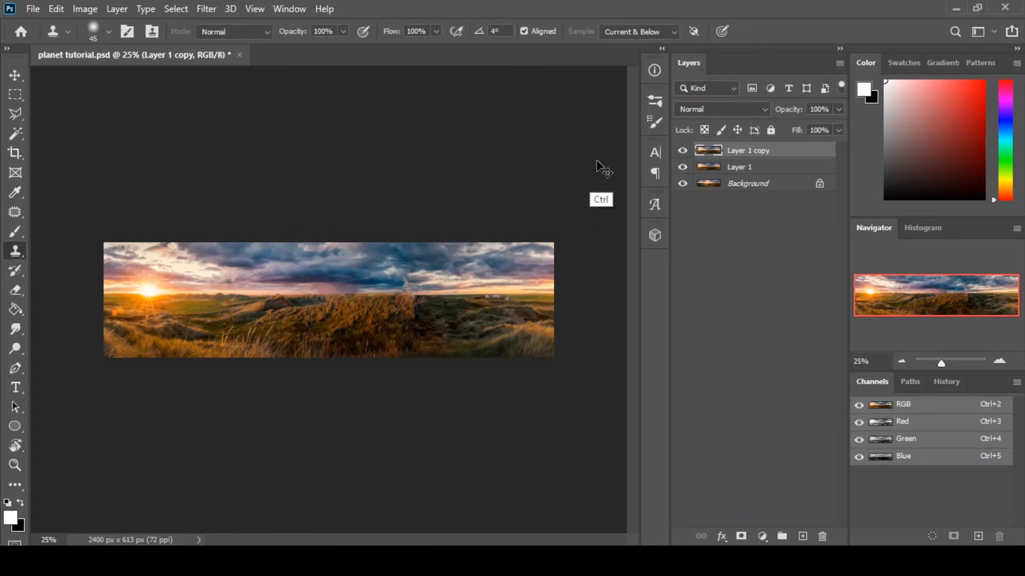
pyautogui.hotkey('ctrl', 's')
pyautogui.click(674, 148)
# Resize the image to a 1500 x 1500 pixel square with width and height unlinked and resampling left on Automatic
pyautogui.click(90, 11)
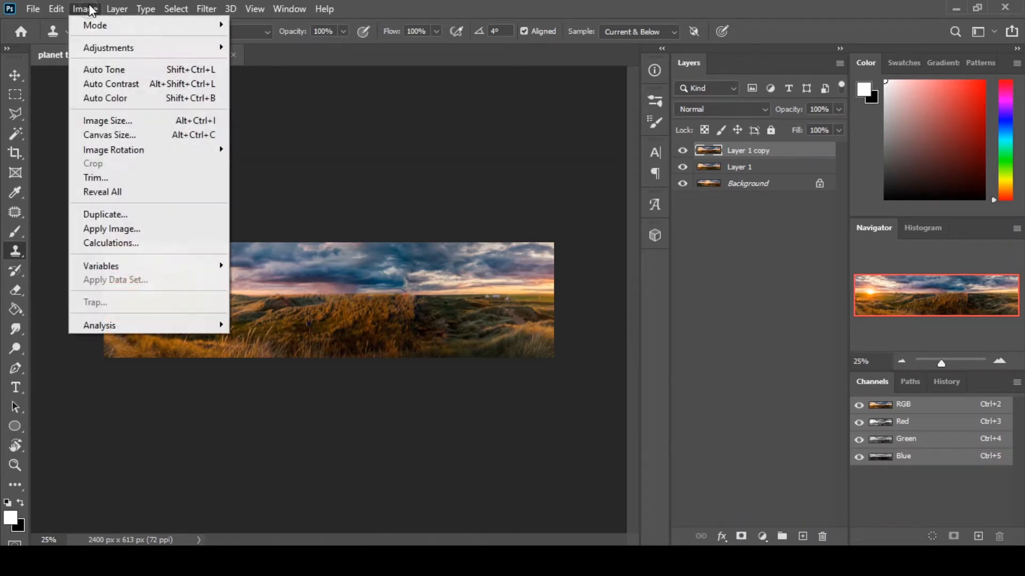
pyautogui.click(133, 126)
pyautogui.moveTo(342, 80); pyautogui.dragTo(648, 73)
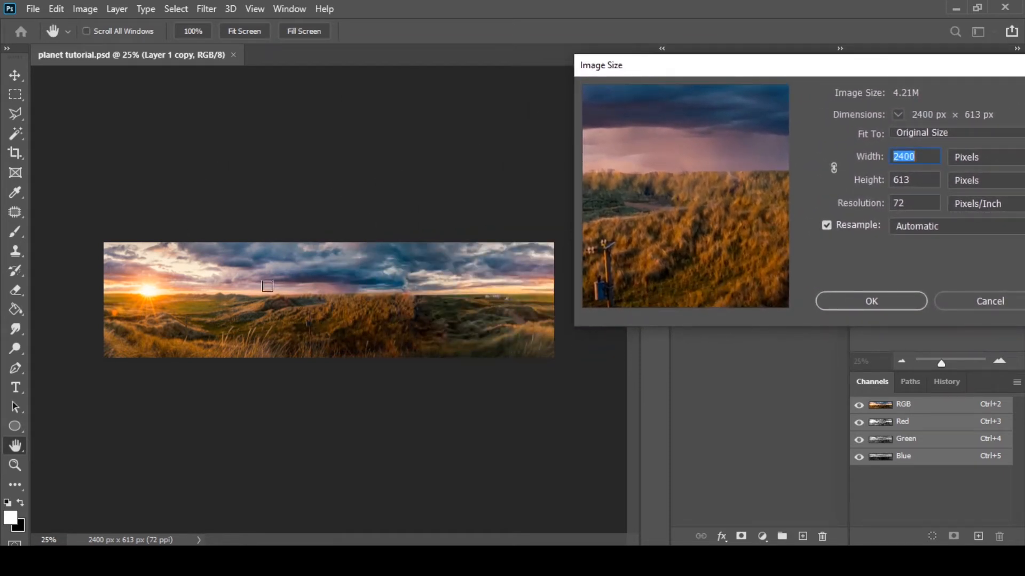
pyautogui.moveTo(665, 71); pyautogui.dragTo(271, 73)
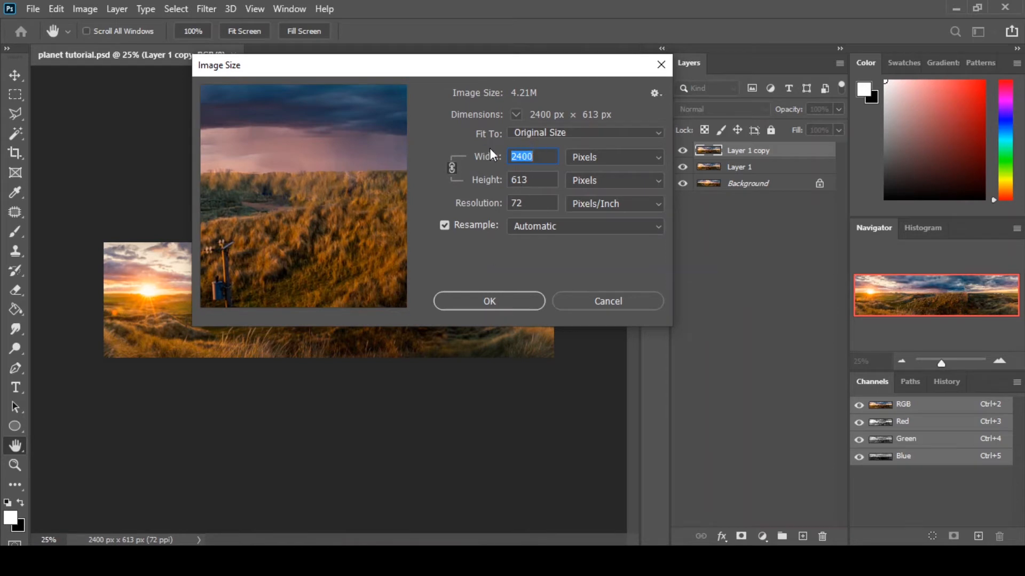
pyautogui.click(452, 169)
pyautogui.write('1500')
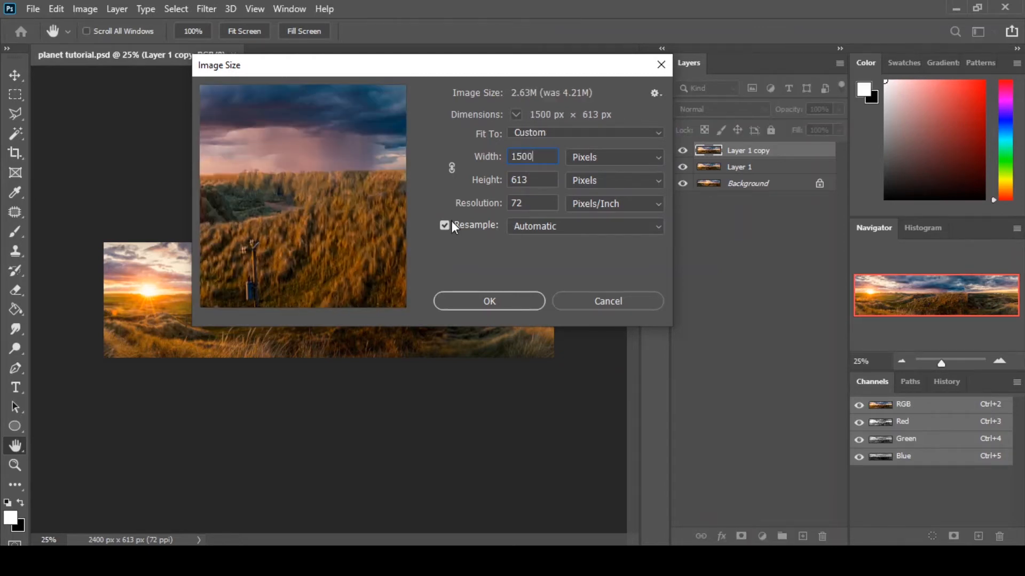
pyautogui.doubleClick(532, 185)
pyautogui.write('1')
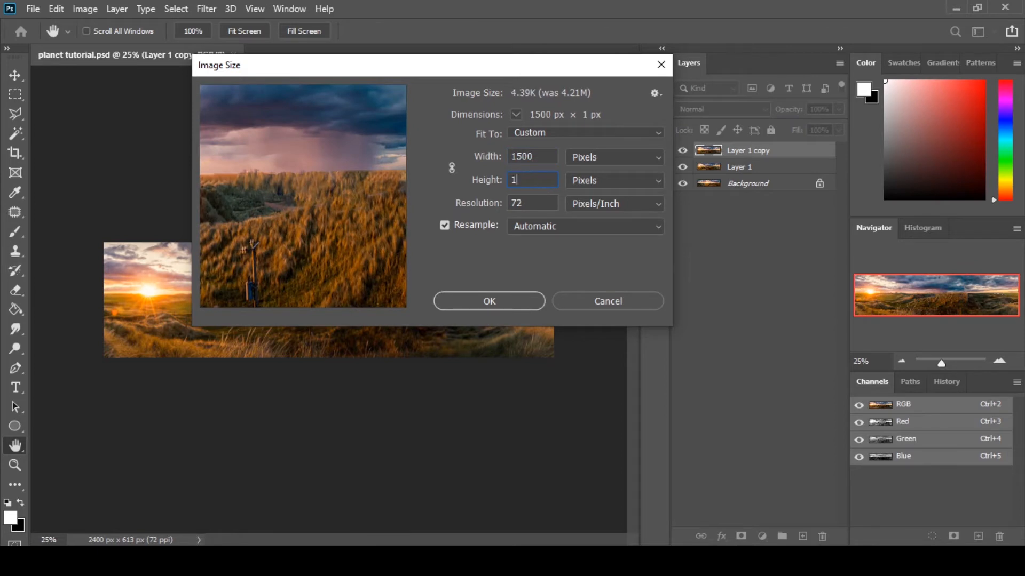
pyautogui.write('500')
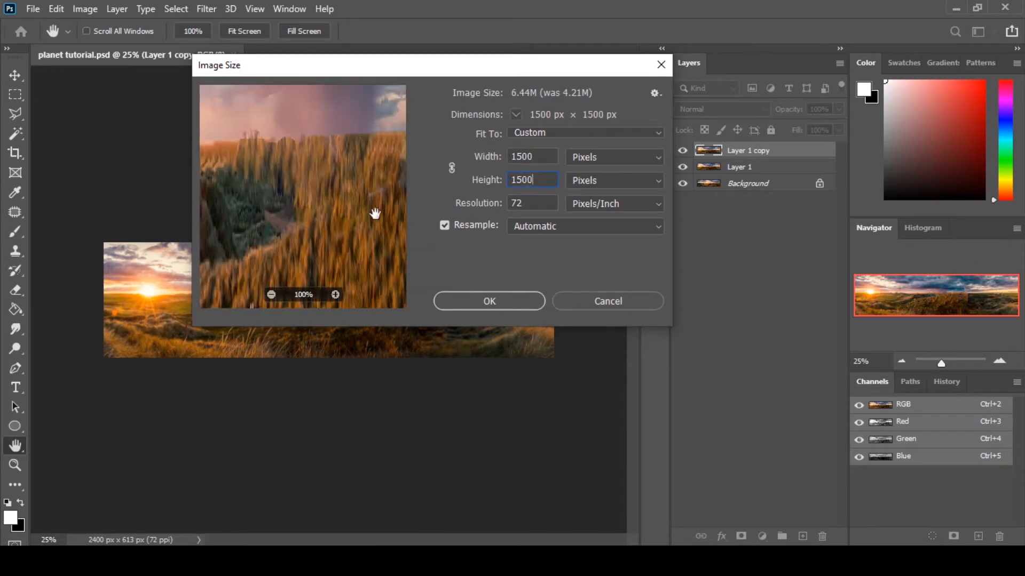
pyautogui.moveTo(343, 192); pyautogui.dragTo(443, 271)
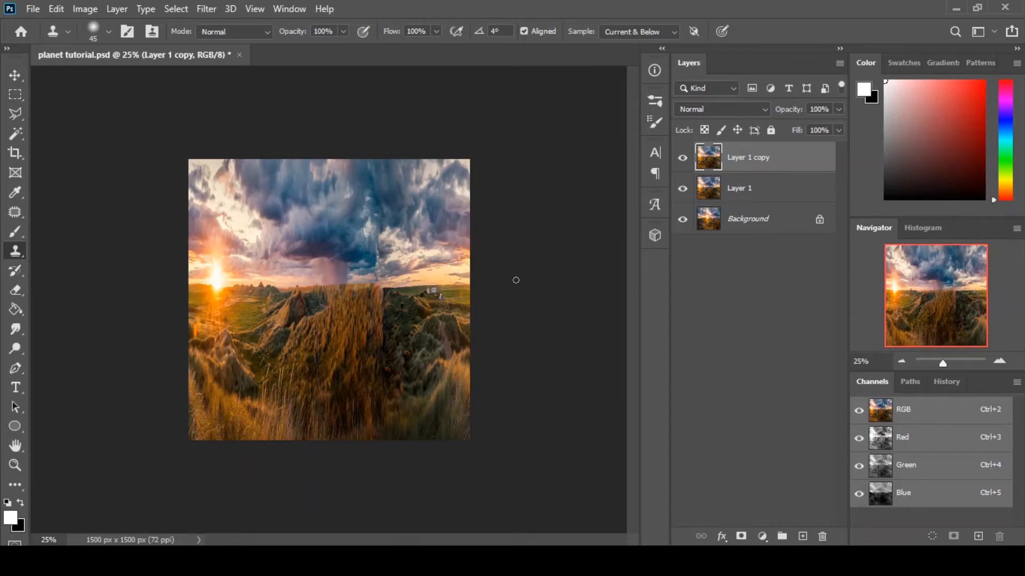
# Try the Spherize filter at 100% in Normal mode on the top layer and undo it
pyautogui.click(209, 8)
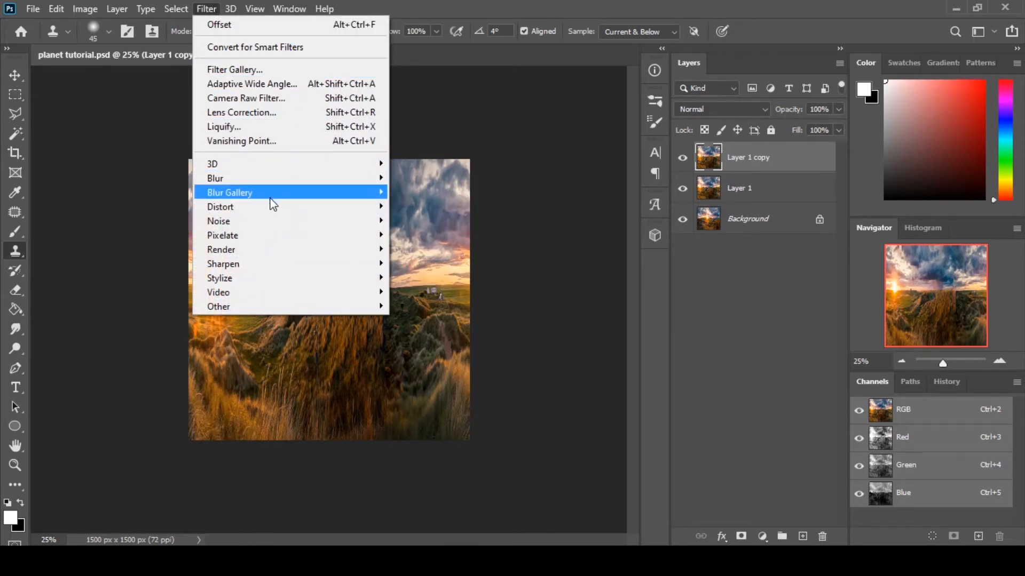
pyautogui.moveTo(285, 206)
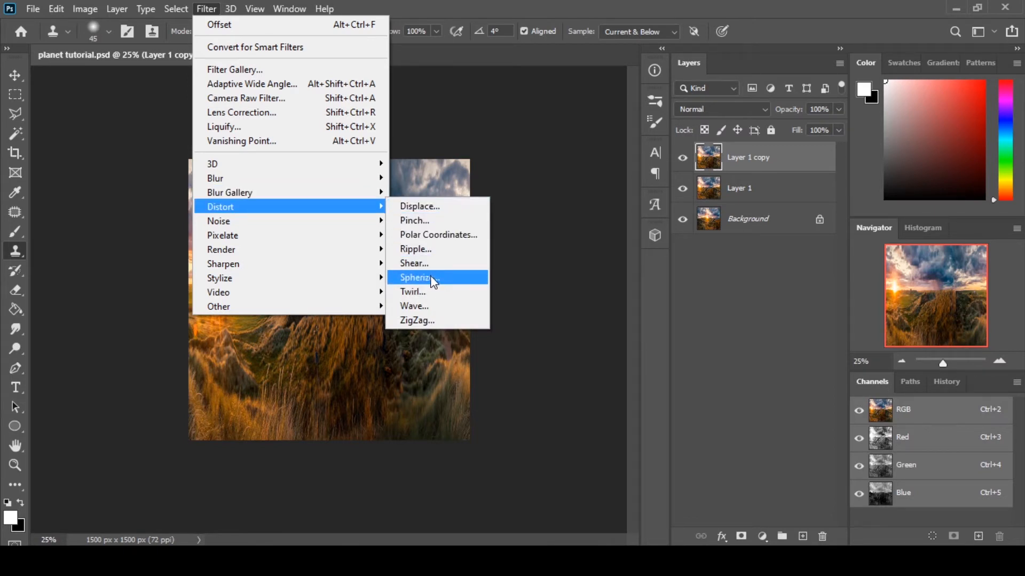
pyautogui.click(430, 277)
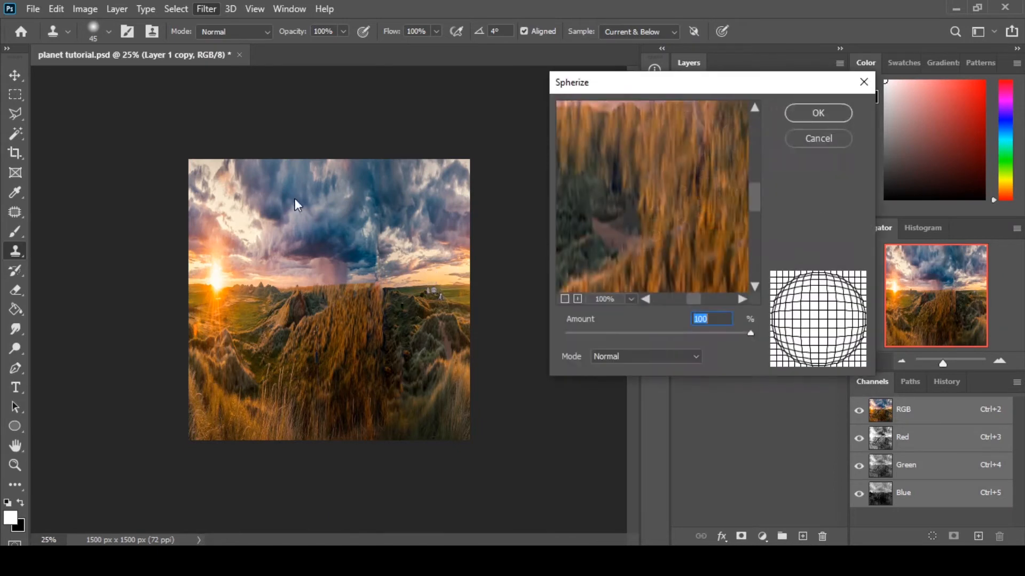
pyautogui.click(816, 111)
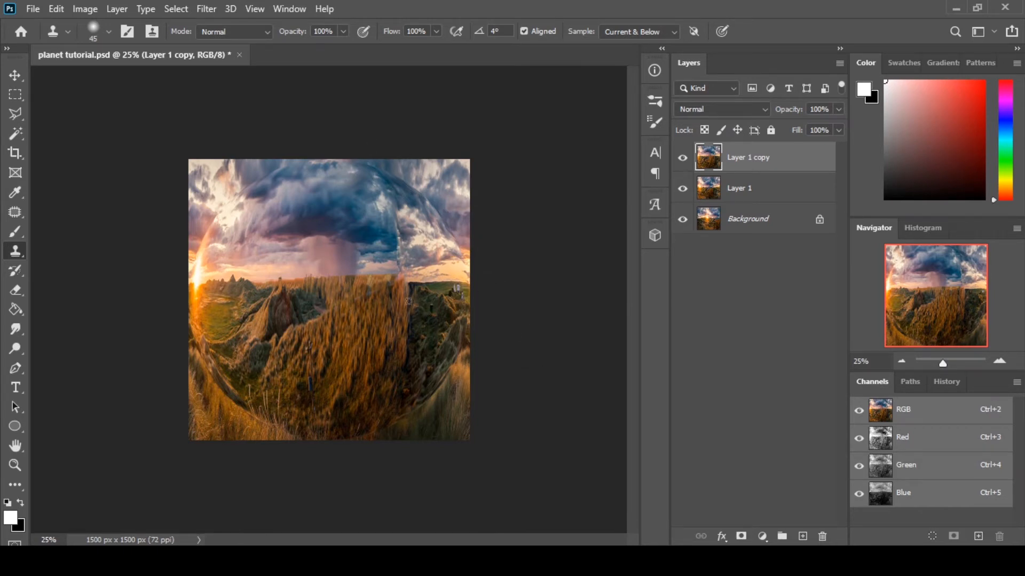
pyautogui.hotkey('ctrl', 'z')
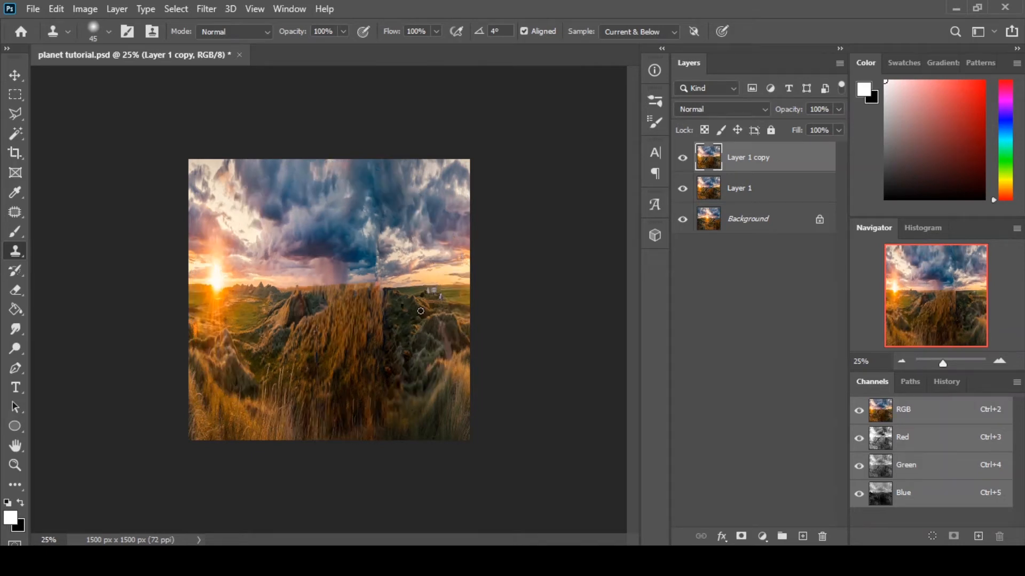
# Preview the Polar Coordinates filter with Rectangular to Polar on the upright square image, showing the whole result, and cancel it
pyautogui.click(213, 9)
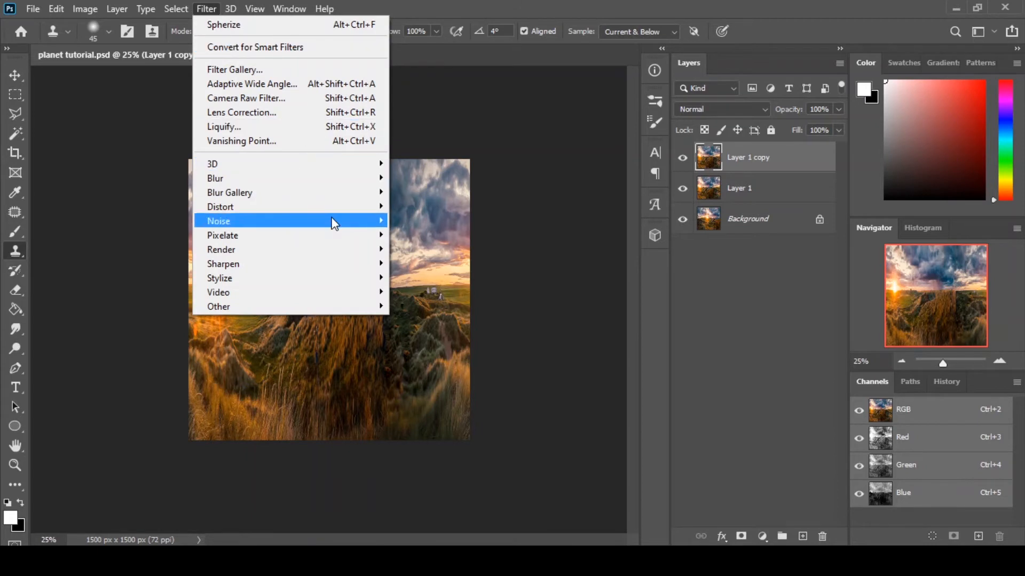
pyautogui.moveTo(353, 208)
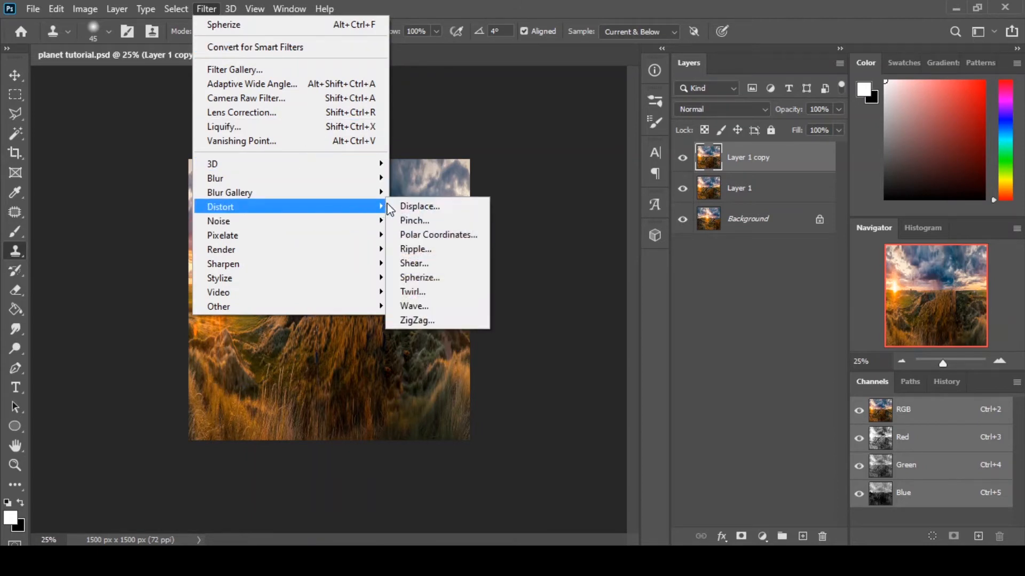
pyautogui.click(435, 241)
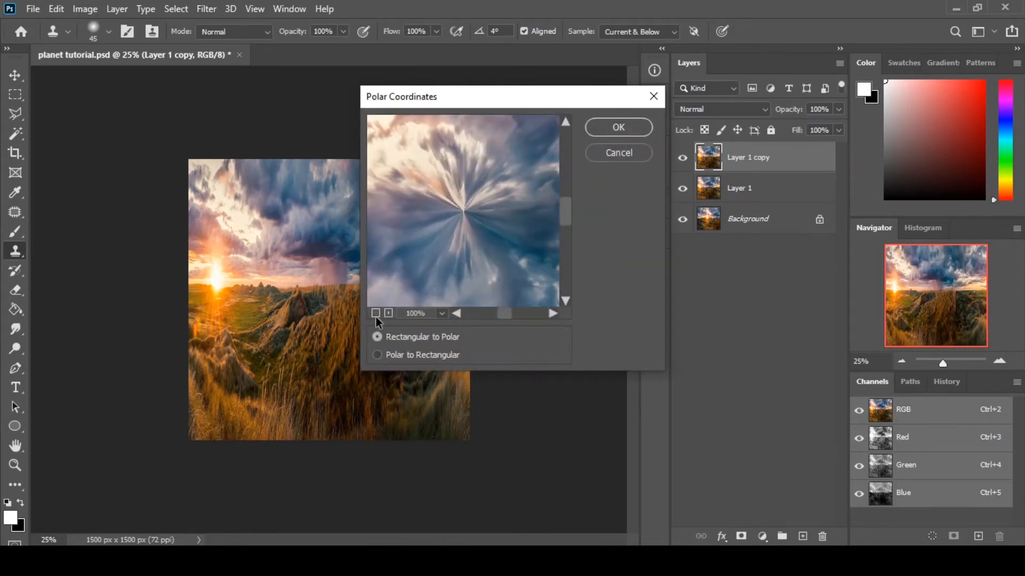
pyautogui.click(375, 314)
pyautogui.click(376, 314)
pyautogui.click(376, 314)
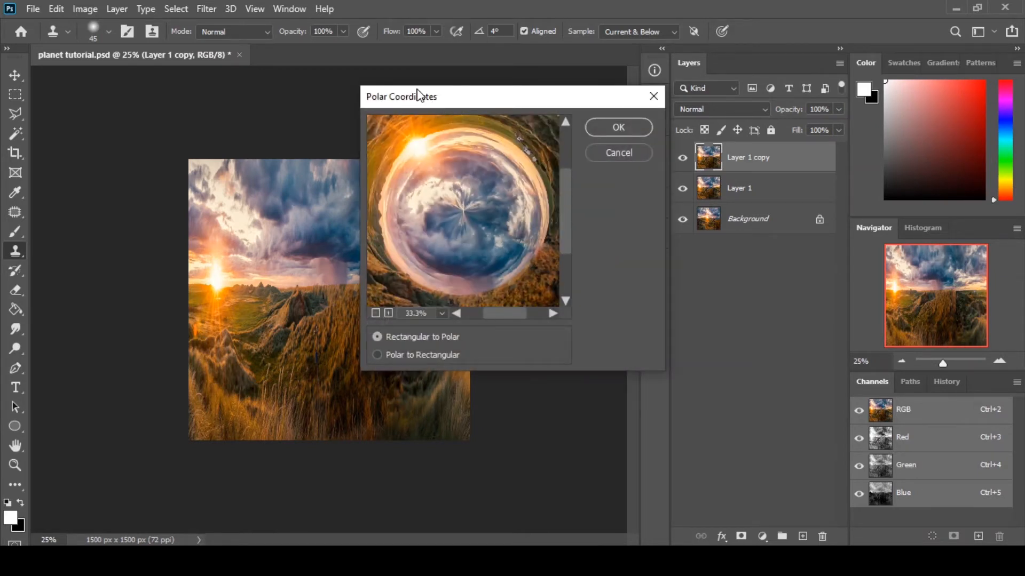
pyautogui.moveTo(418, 95); pyautogui.dragTo(644, 136)
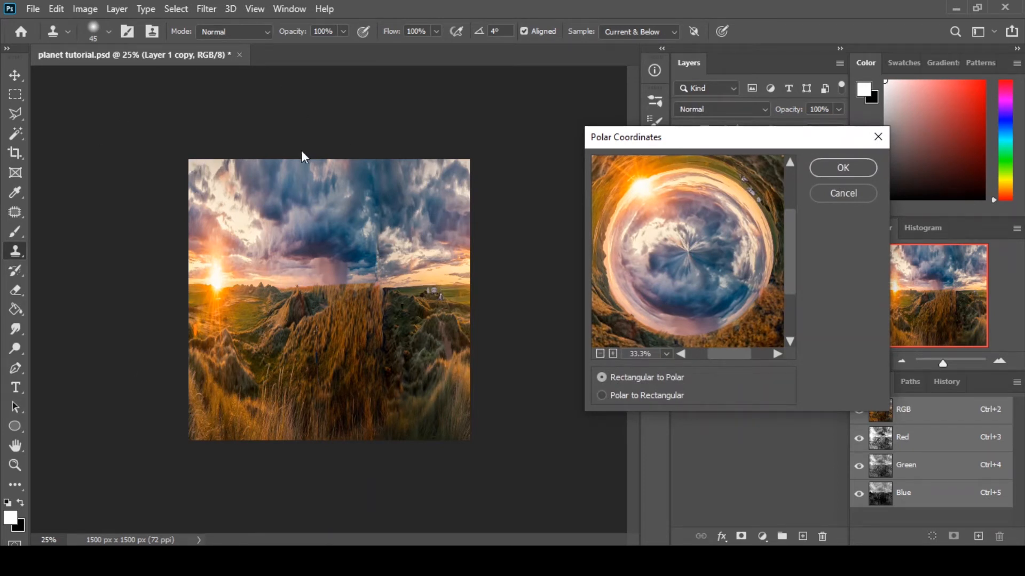
pyautogui.moveTo(690, 263); pyautogui.dragTo(697, 335)
pyautogui.click(601, 351)
pyautogui.click(601, 352)
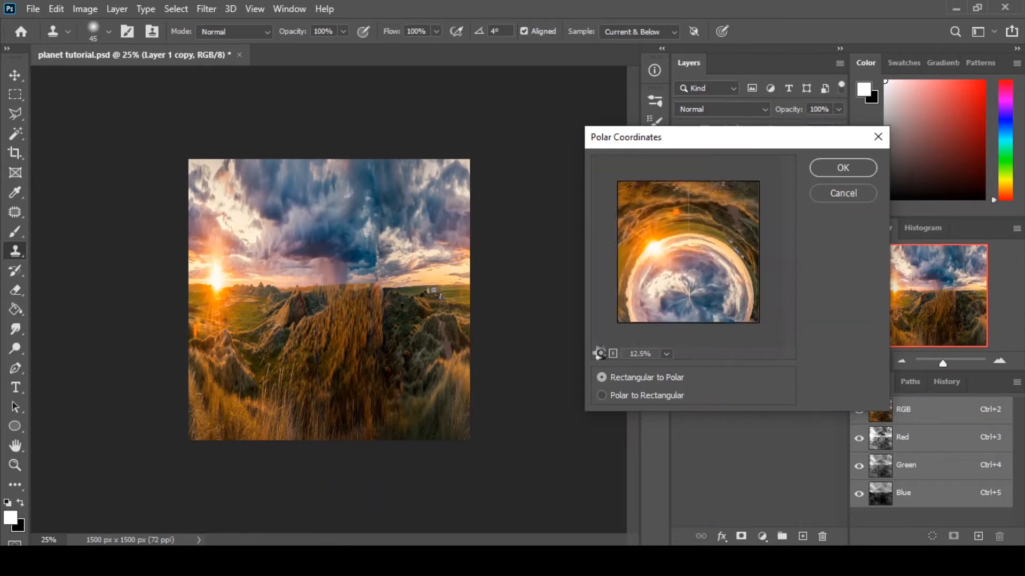
pyautogui.click(600, 351)
pyautogui.click(613, 353)
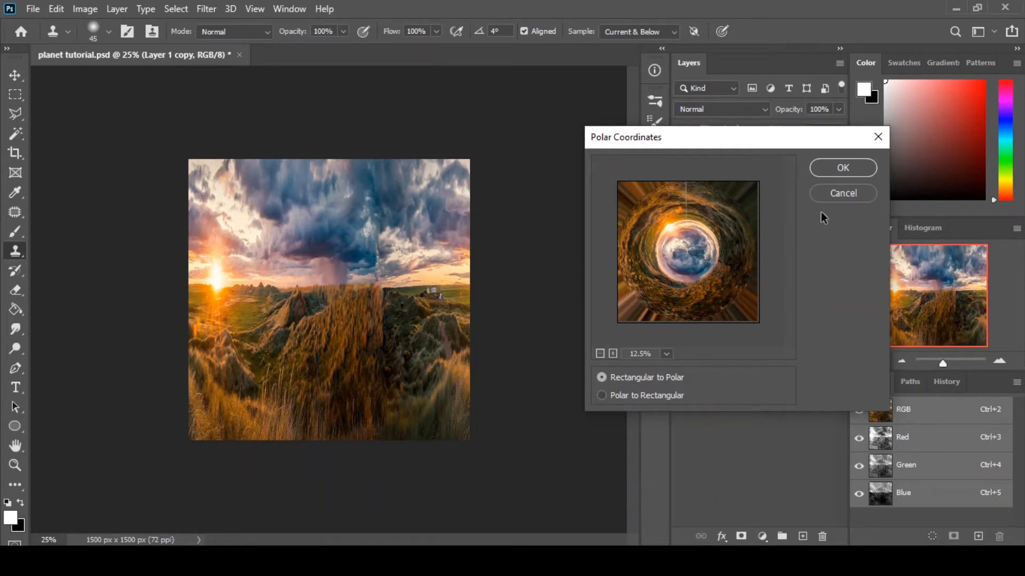
pyautogui.click(836, 192)
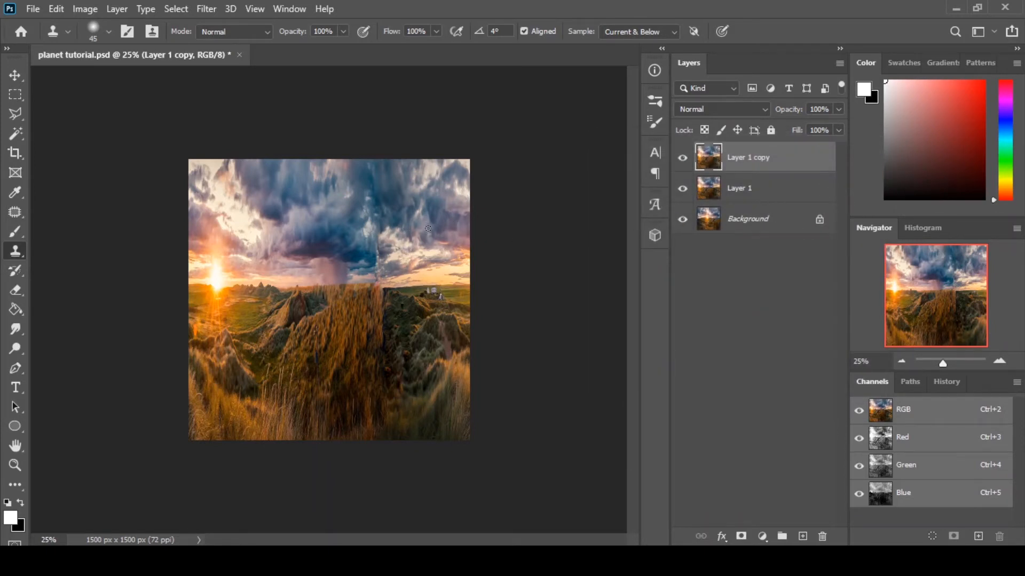
# Flip the top layer vertically with Free Transform and apply the transformation
pyautogui.press('ctrl')
pyautogui.hotkey('ctrl', 't')
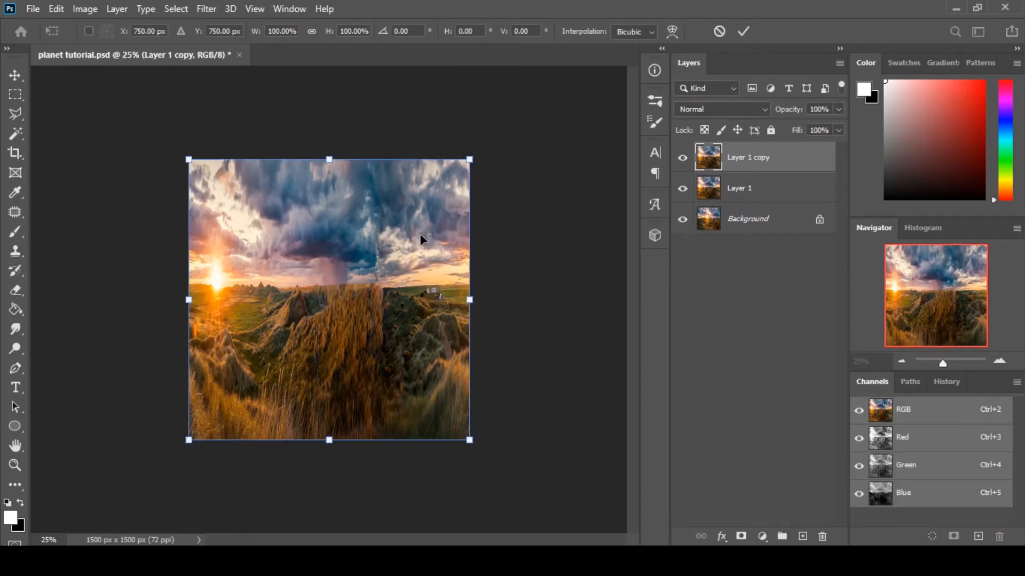
pyautogui.rightClick(346, 223)
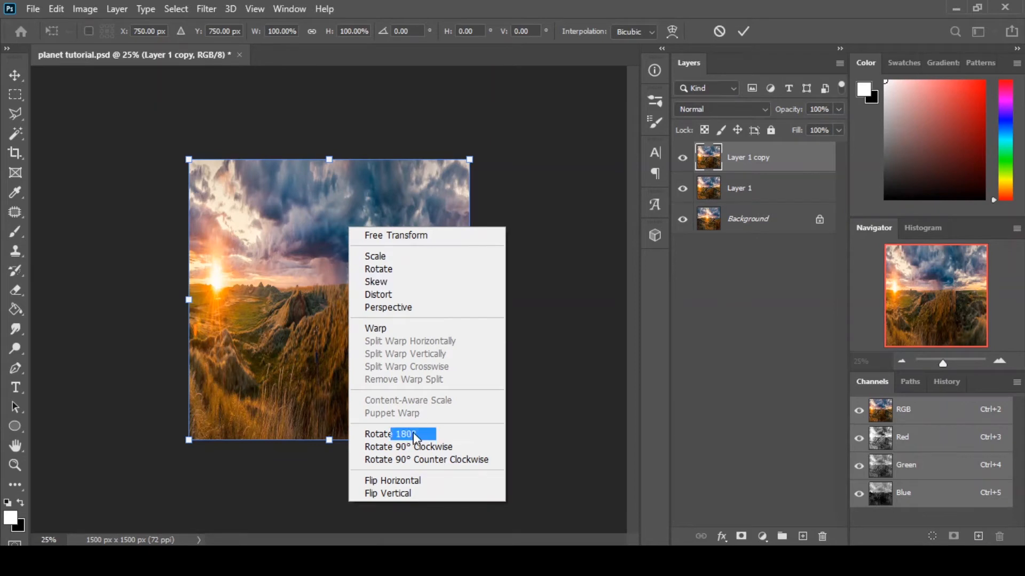
pyautogui.click(401, 492)
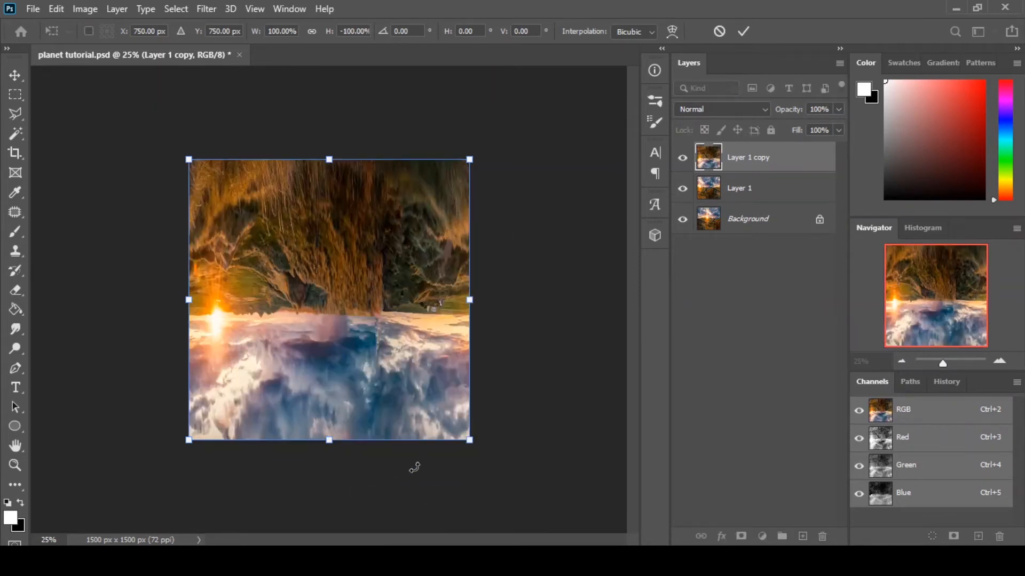
pyautogui.click(743, 31)
pyautogui.press('s')
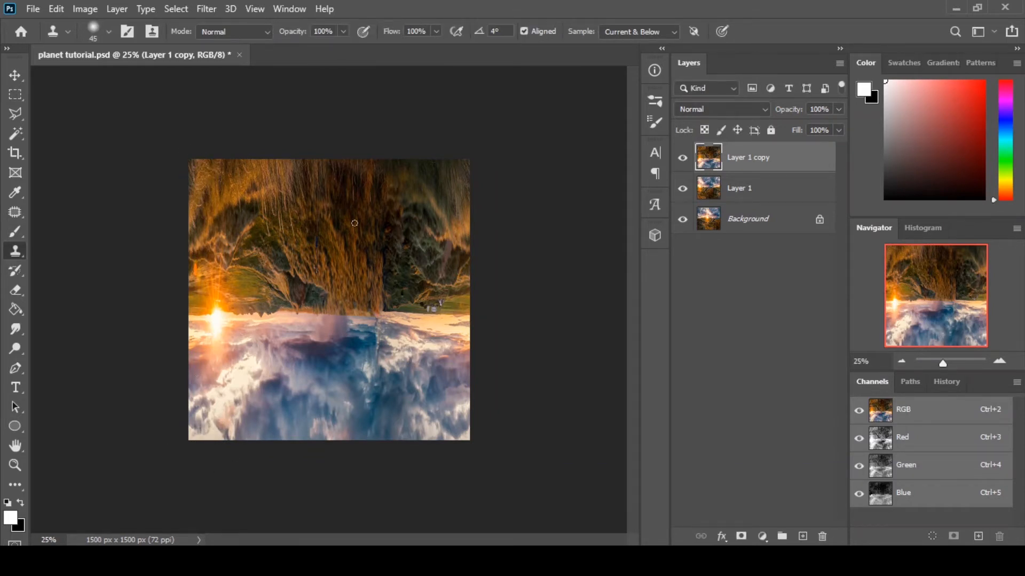
pyautogui.press('b')
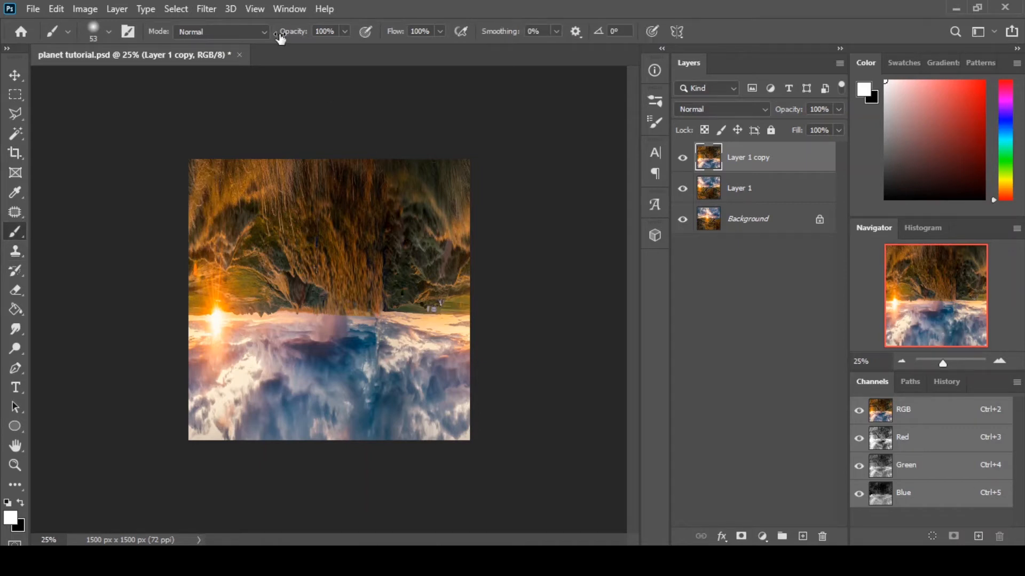
# Apply the Polar Coordinates filter with Rectangular to Polar to the flipped top layer, previewing the whole result and comparing Polar to Rectangular
pyautogui.click(206, 9)
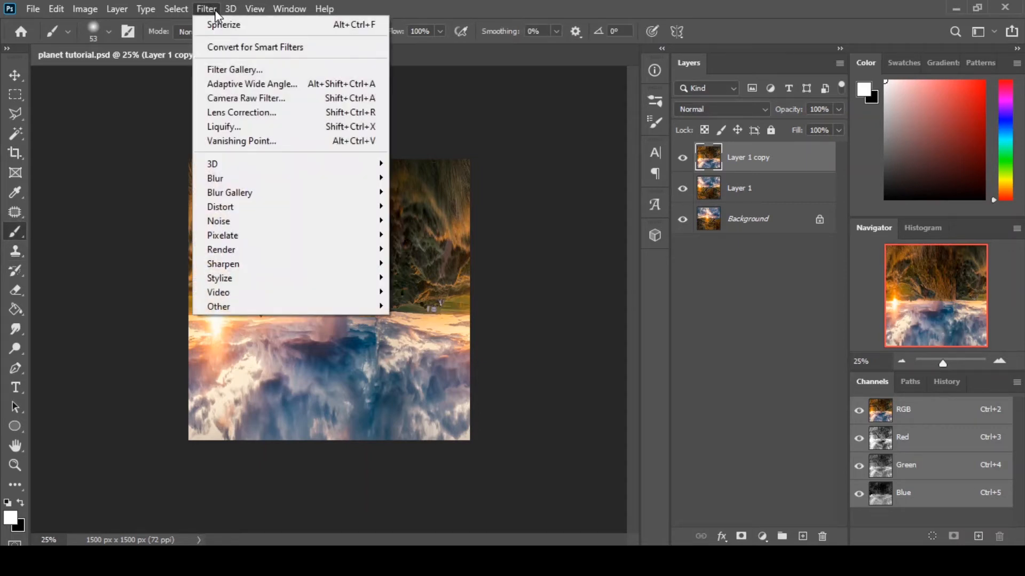
pyautogui.moveTo(270, 210)
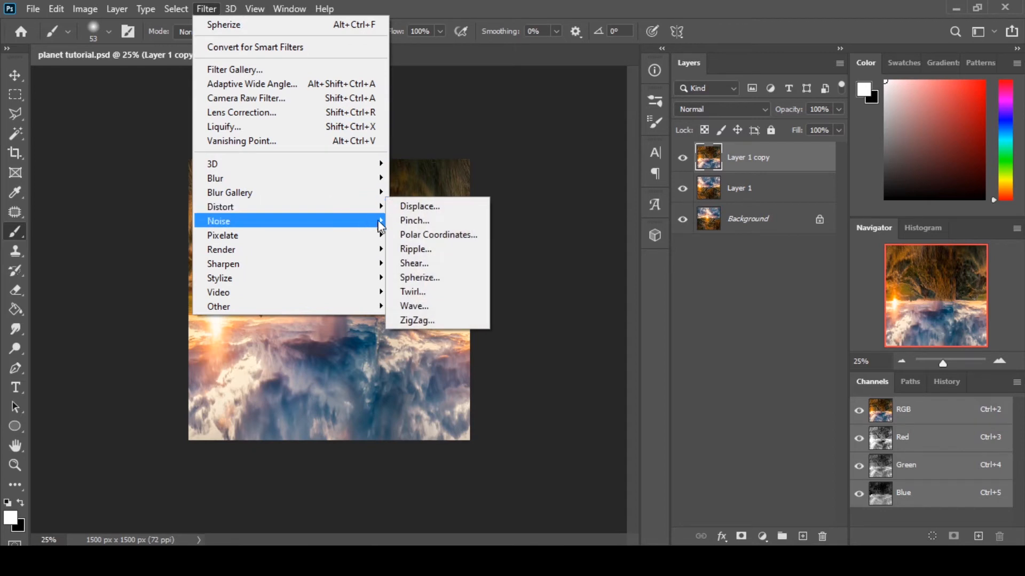
pyautogui.click(411, 236)
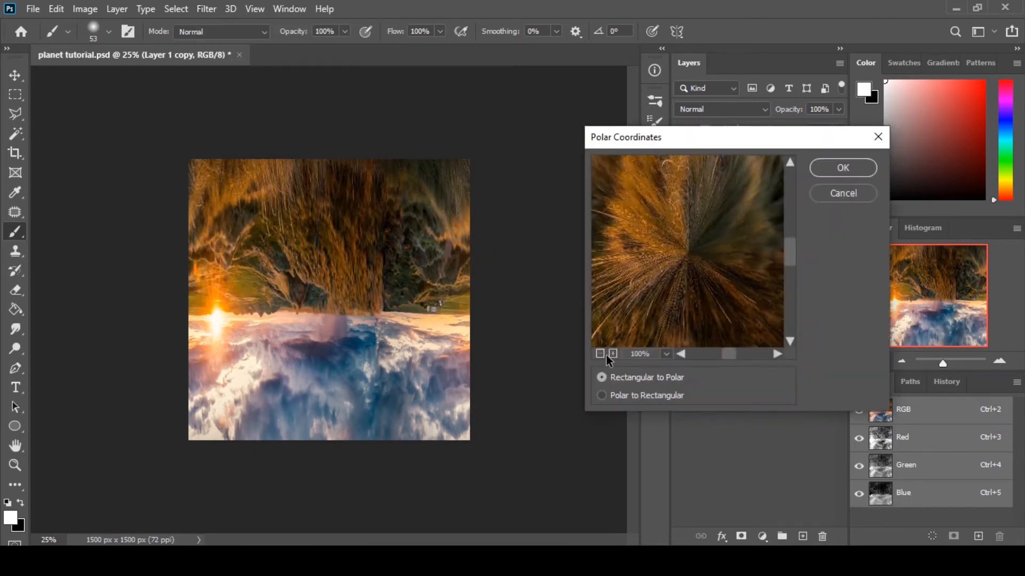
pyautogui.click(602, 354)
pyautogui.click(601, 354)
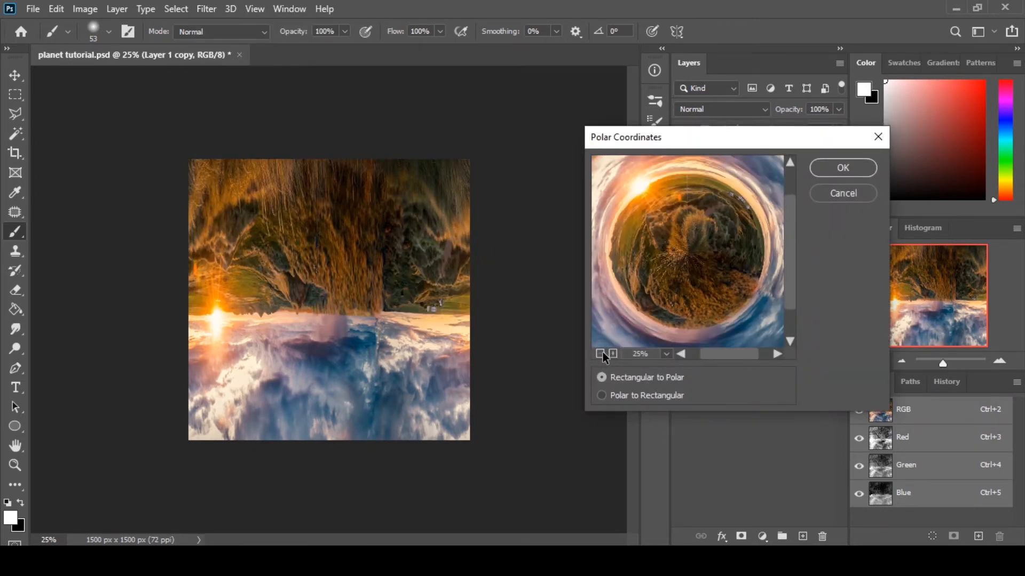
pyautogui.click(601, 353)
pyautogui.click(601, 396)
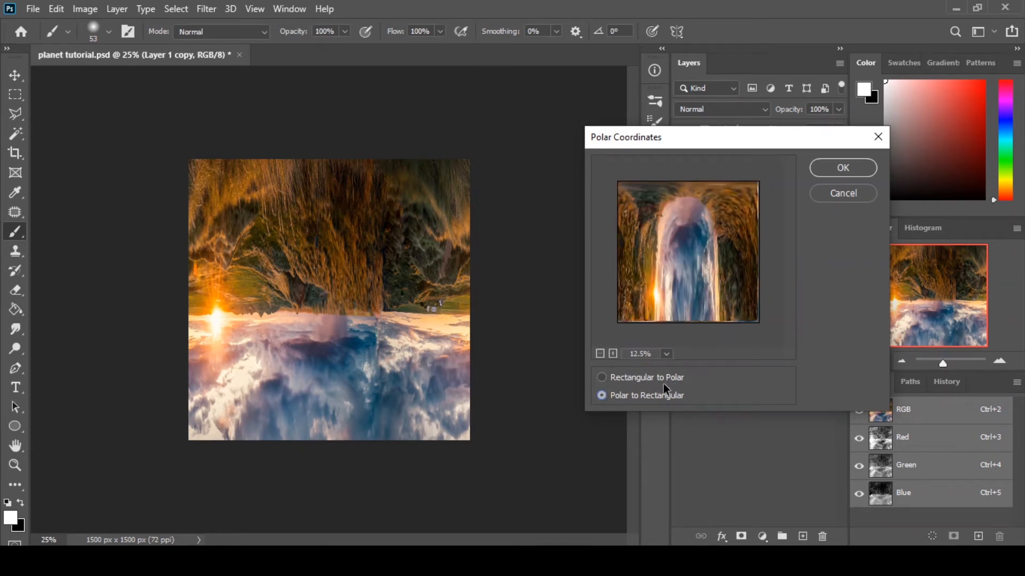
pyautogui.click(646, 378)
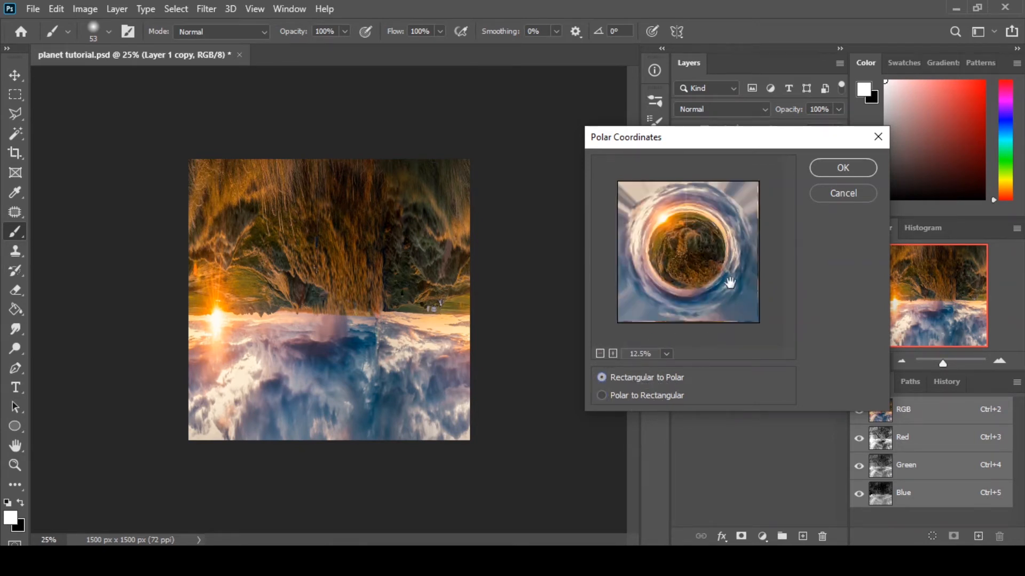
pyautogui.click(841, 168)
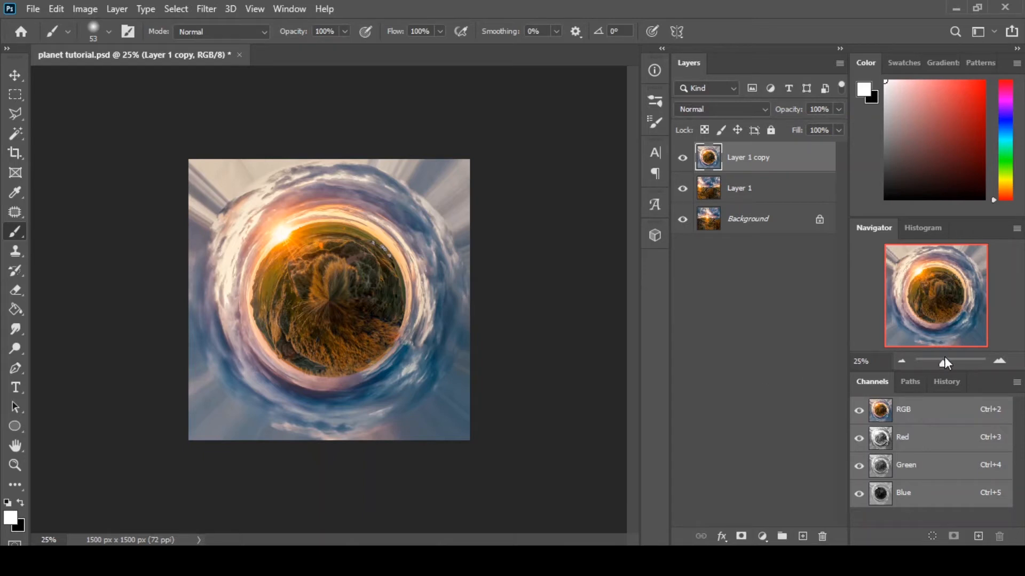
# Patch the pinched streaks at the planet's centre with grass texture from just beside them, using the Patch tool in Source mode
pyautogui.moveTo(943, 363); pyautogui.dragTo(948, 364)
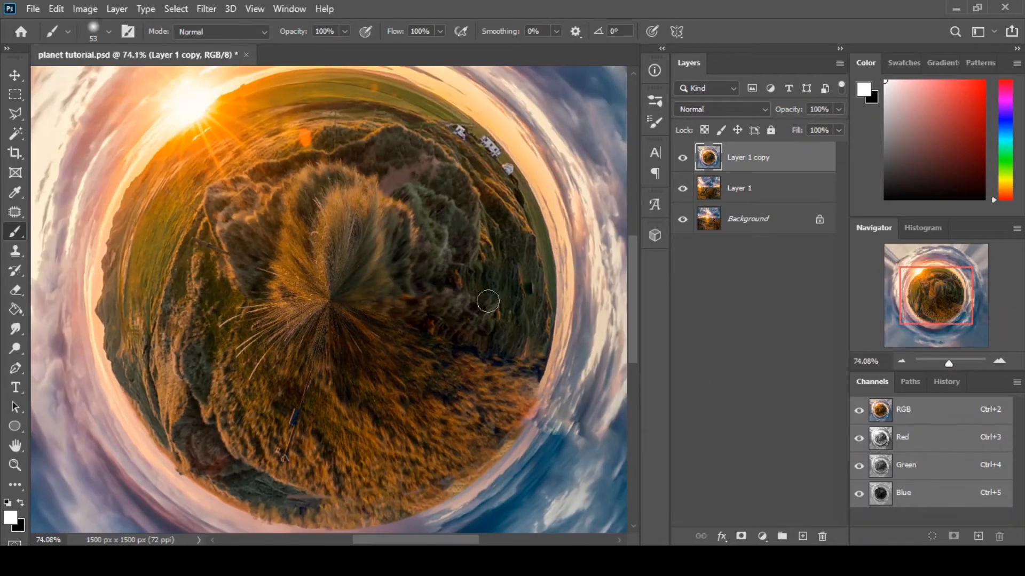
pyautogui.press('j')
pyautogui.moveTo(348, 265)
pyautogui.mouseDown()
pyautogui.moveTo(370, 263)
pyautogui.moveTo(263, 304)
pyautogui.moveTo(395, 325)
pyautogui.moveTo(374, 256)
pyautogui.mouseUp()
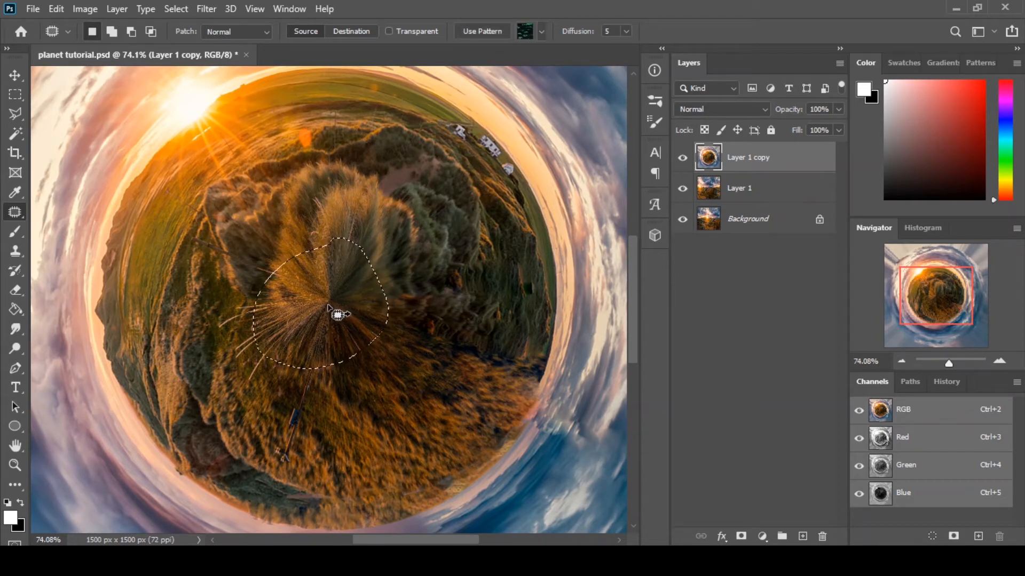
pyautogui.moveTo(338, 312); pyautogui.dragTo(415, 341)
pyautogui.hotkey('ctrl', 'd')
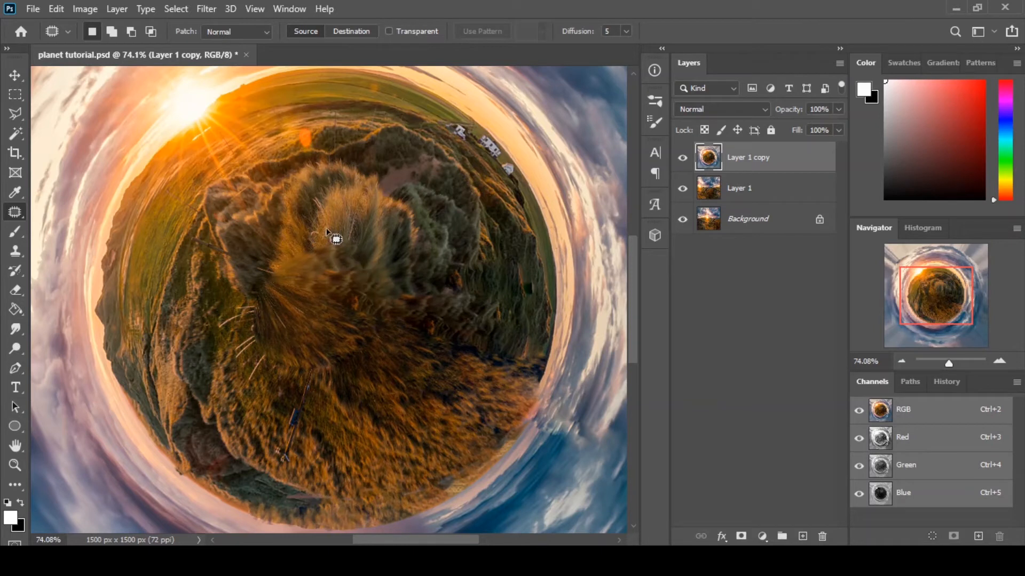
# Patch the remaining streaks and hard edges around the planet's centre with neighbouring grass texture and clear the selection
pyautogui.moveTo(324, 227)
pyautogui.mouseDown()
pyautogui.moveTo(263, 361)
pyautogui.moveTo(290, 305)
pyautogui.moveTo(270, 249)
pyautogui.moveTo(252, 252)
pyautogui.moveTo(267, 214)
pyautogui.moveTo(302, 257)
pyautogui.mouseUp()
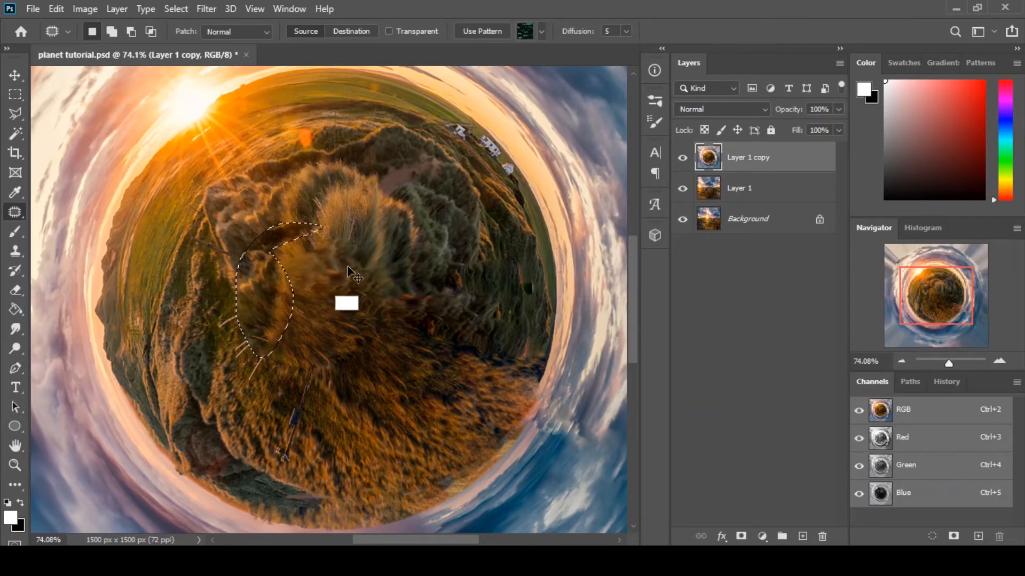
pyautogui.hotkey('ctrl', 'd')
pyautogui.moveTo(327, 188); pyautogui.dragTo(316, 193)
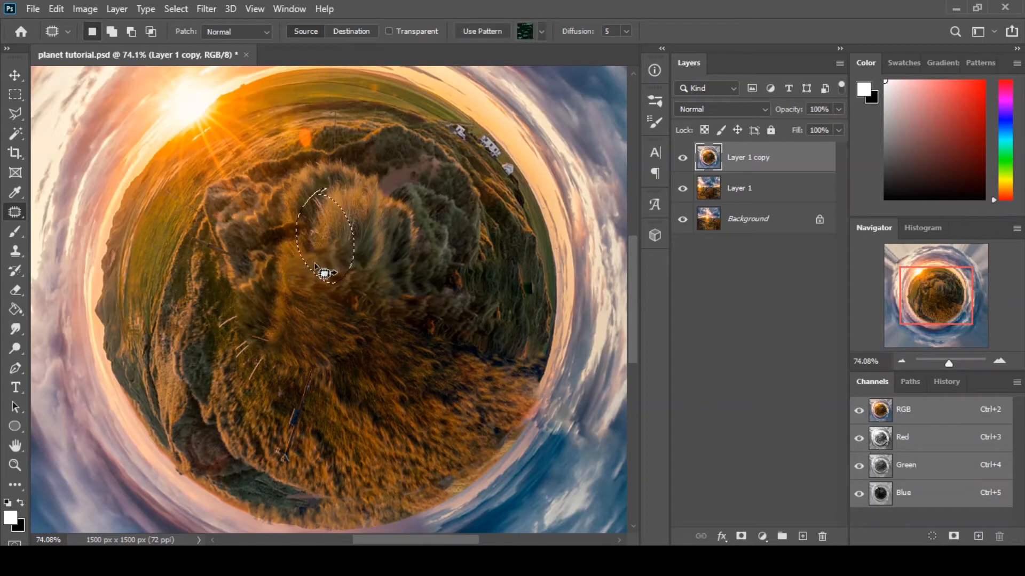
pyautogui.moveTo(322, 270)
pyautogui.mouseDown()
pyautogui.moveTo(354, 207)
pyautogui.moveTo(418, 241)
pyautogui.moveTo(375, 322)
pyautogui.moveTo(377, 247)
pyautogui.mouseUp()
pyautogui.hotkey('ctrl', 'd')
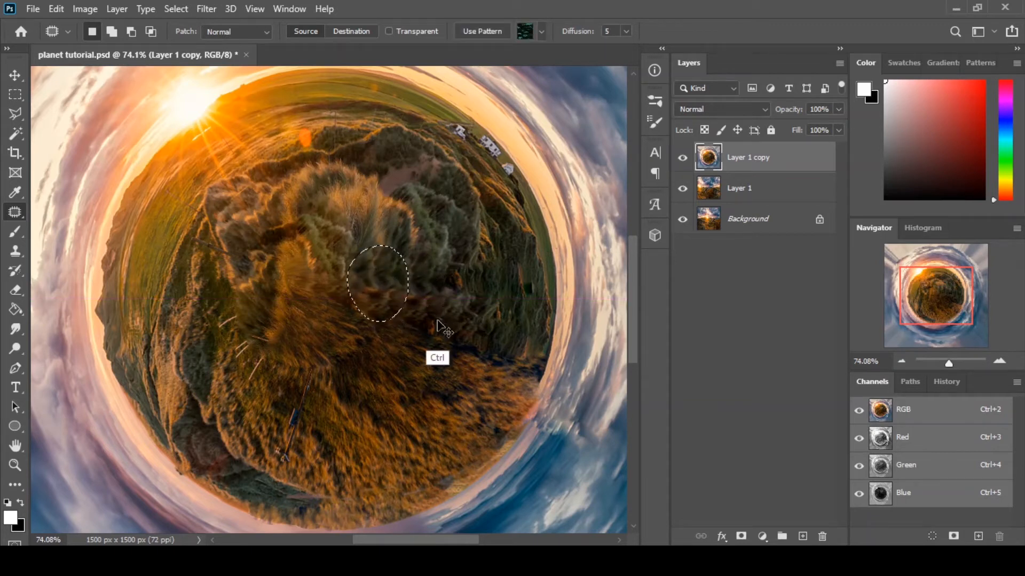
pyautogui.hotkey('ctrl', 'd')
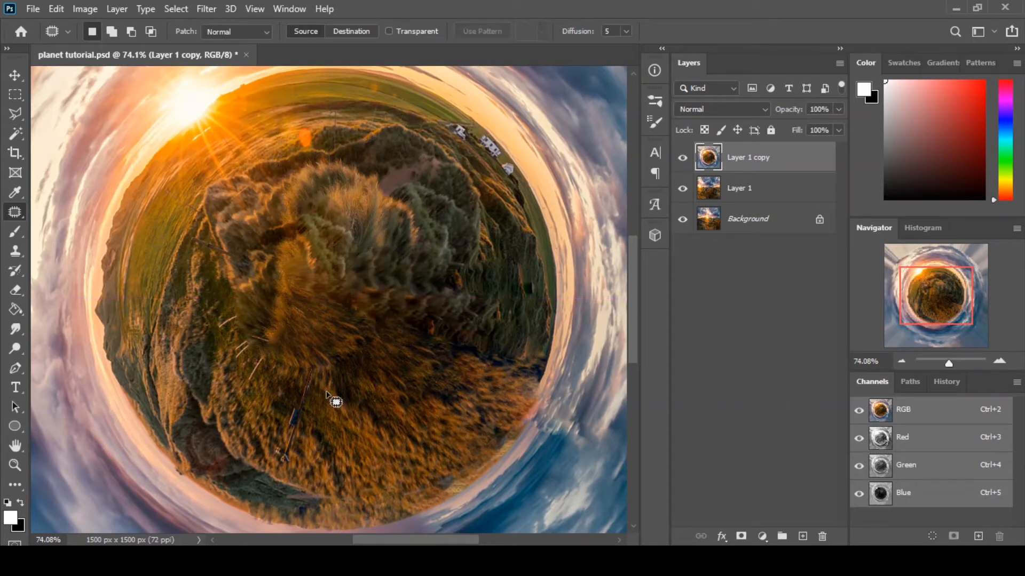
# Rotate the planet layer clockwise by about 59.8° with Free Transform and apply it
pyautogui.click(901, 363)
pyautogui.click(901, 363)
pyautogui.click(901, 364)
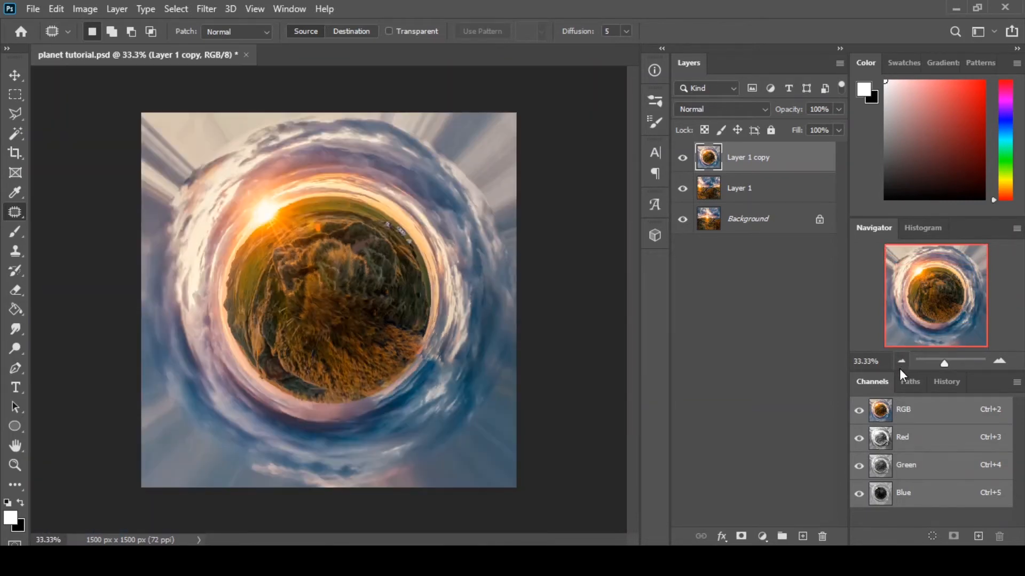
pyautogui.press('ctrl')
pyautogui.hotkey('ctrl', 't')
pyautogui.moveTo(556, 171); pyautogui.dragTo(507, 401)
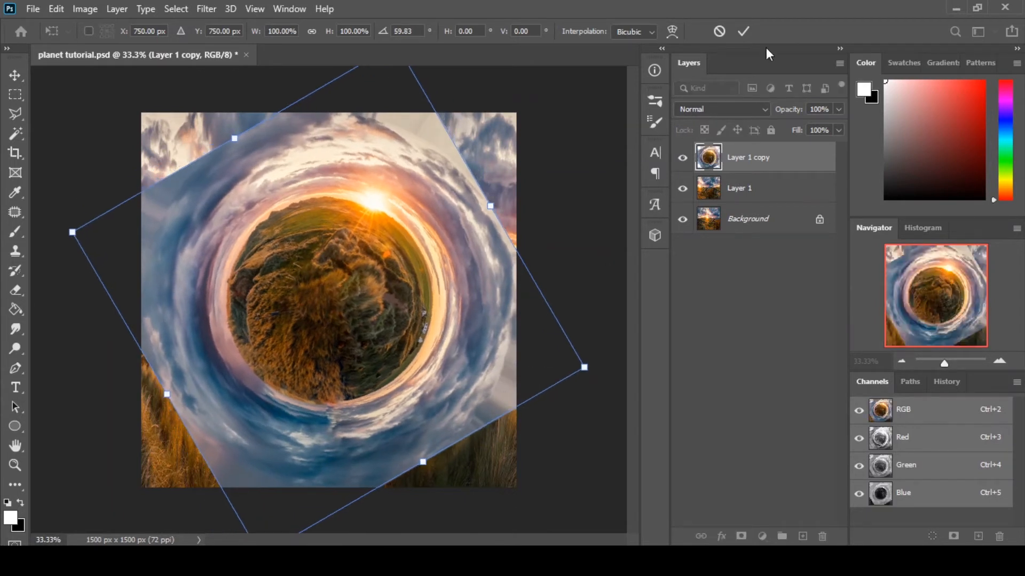
pyautogui.click(742, 31)
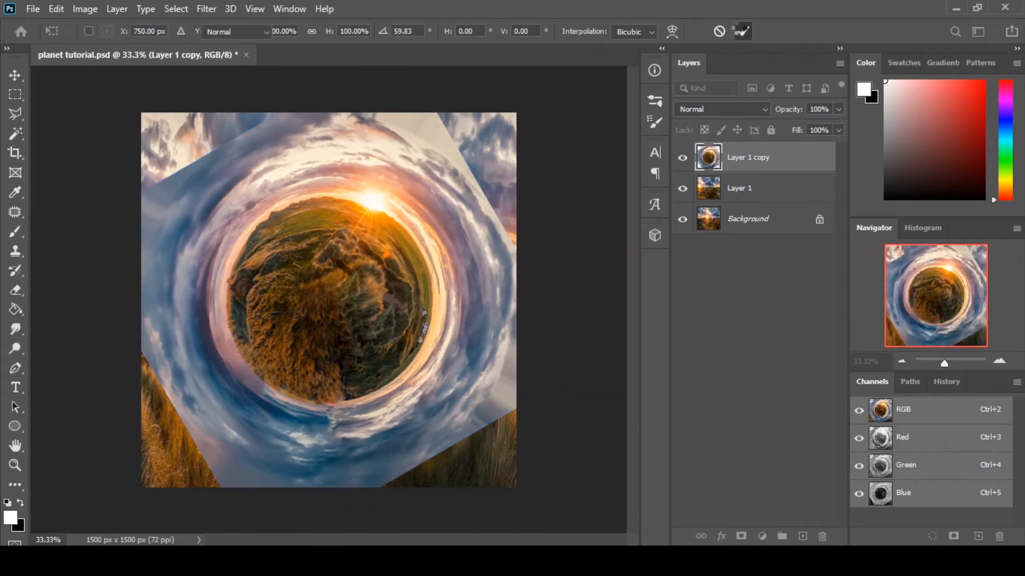
# Hide Layer 1 and Background, and rotate the planet layer clockwise by about another 10.8°
pyautogui.moveTo(682, 188); pyautogui.dragTo(687, 231)
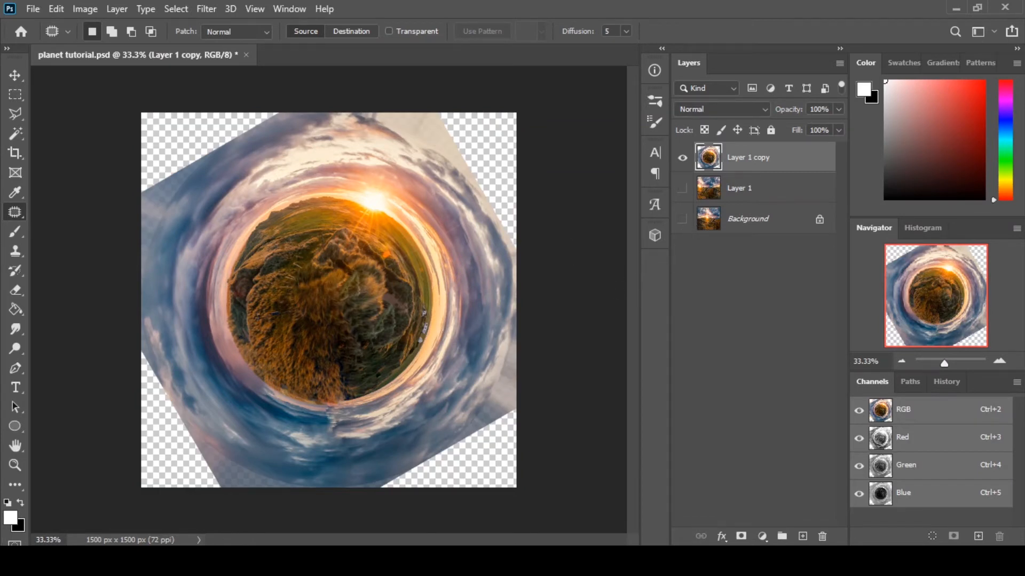
pyautogui.hotkey('ctrl', 't')
pyautogui.moveTo(602, 318); pyautogui.dragTo(587, 367)
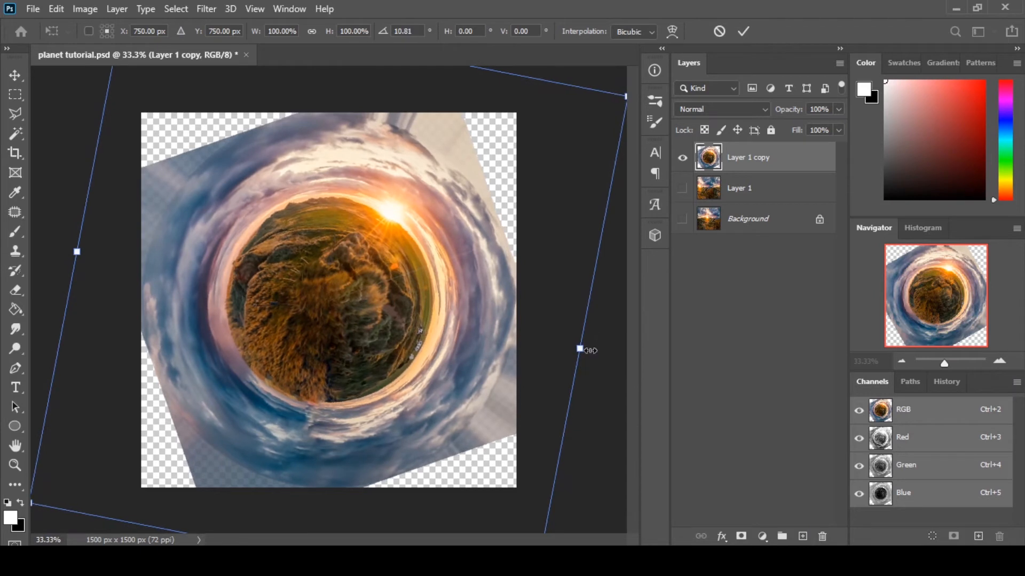
pyautogui.click(743, 31)
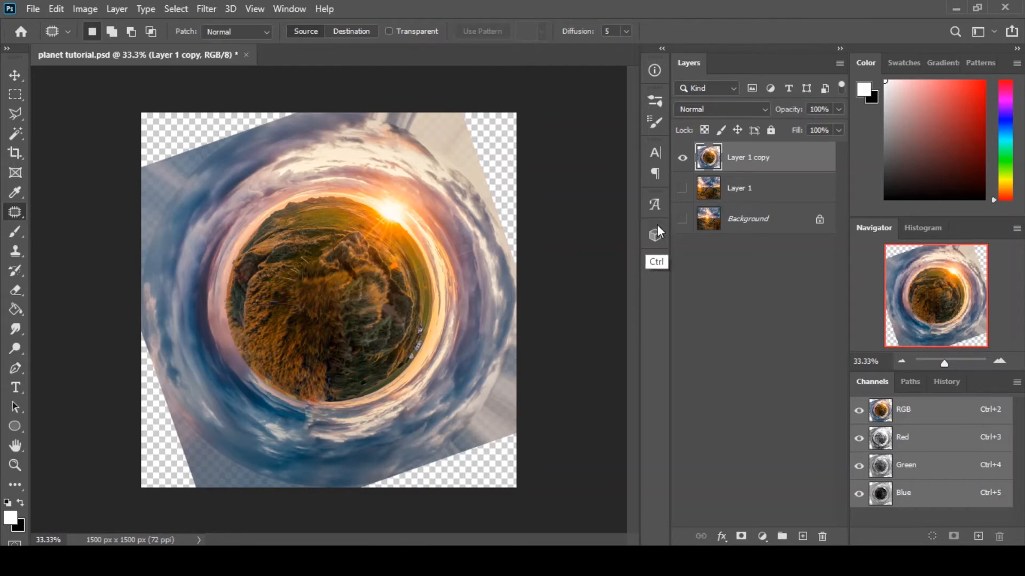
# Duplicate the rotated planet layer, hide the original Layer 1 copy and make the duplicate active
pyautogui.hotkey('ctrl', 'j')
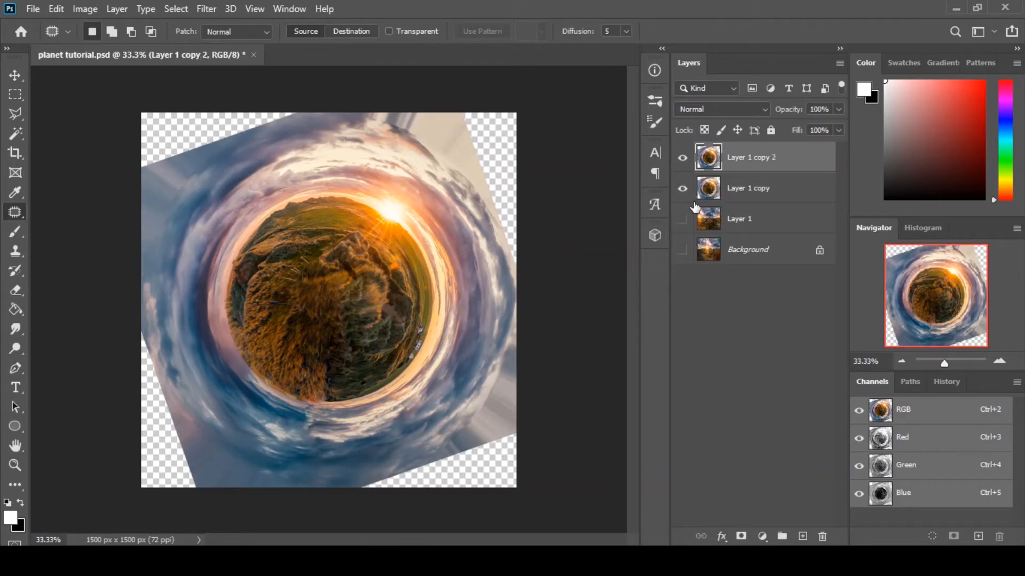
pyautogui.click(698, 213)
pyautogui.click(683, 188)
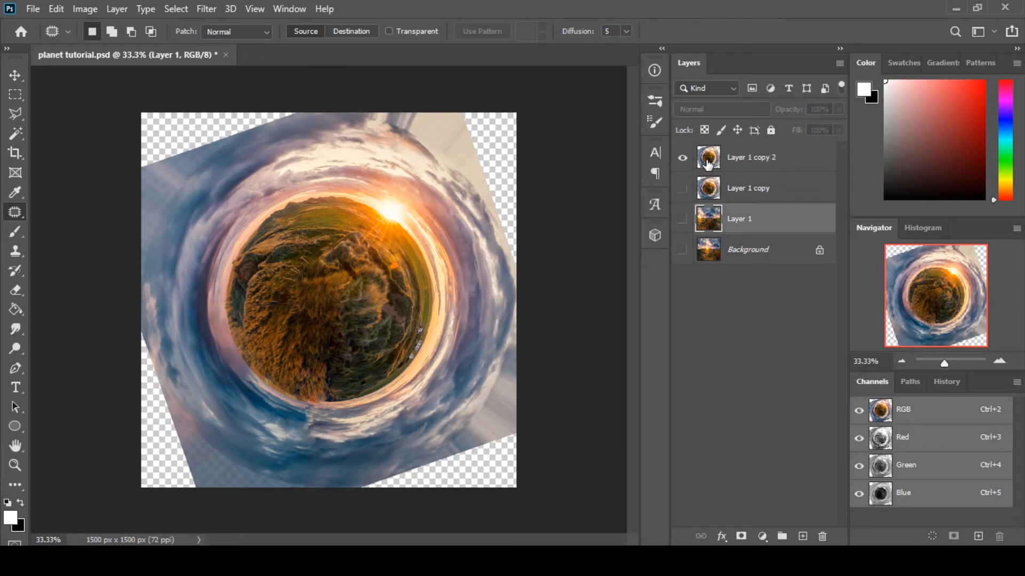
pyautogui.click(706, 166)
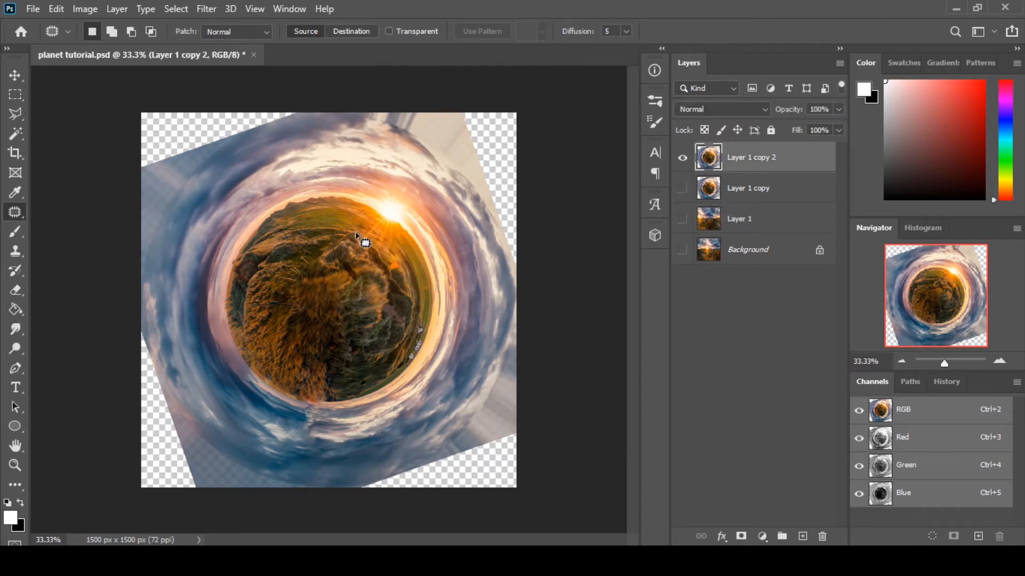
# Select the four transparent corners of the duplicated planet layer with the Magic Wand, undoing any stray sky selection
pyautogui.click(14, 134)
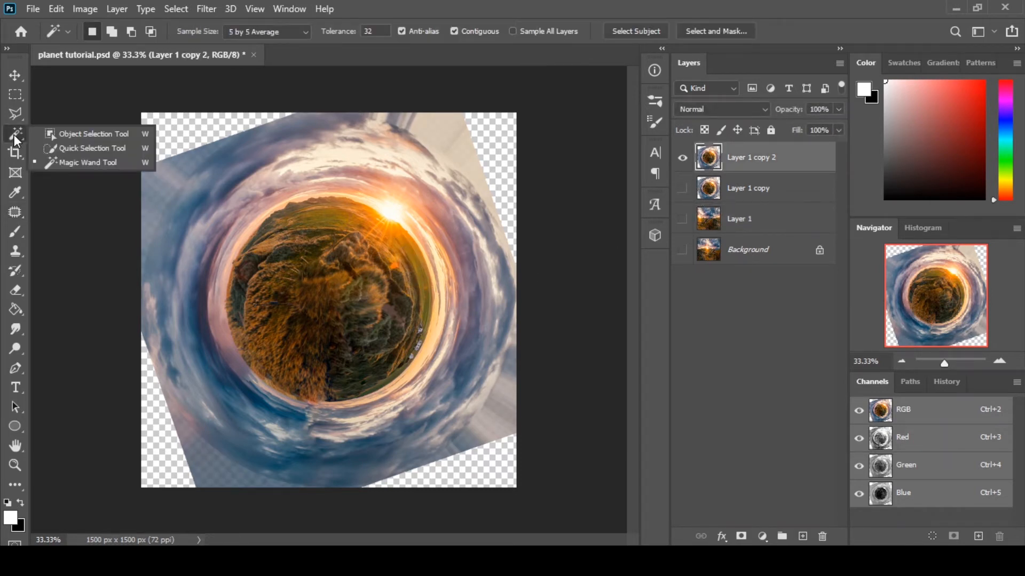
pyautogui.click(84, 133)
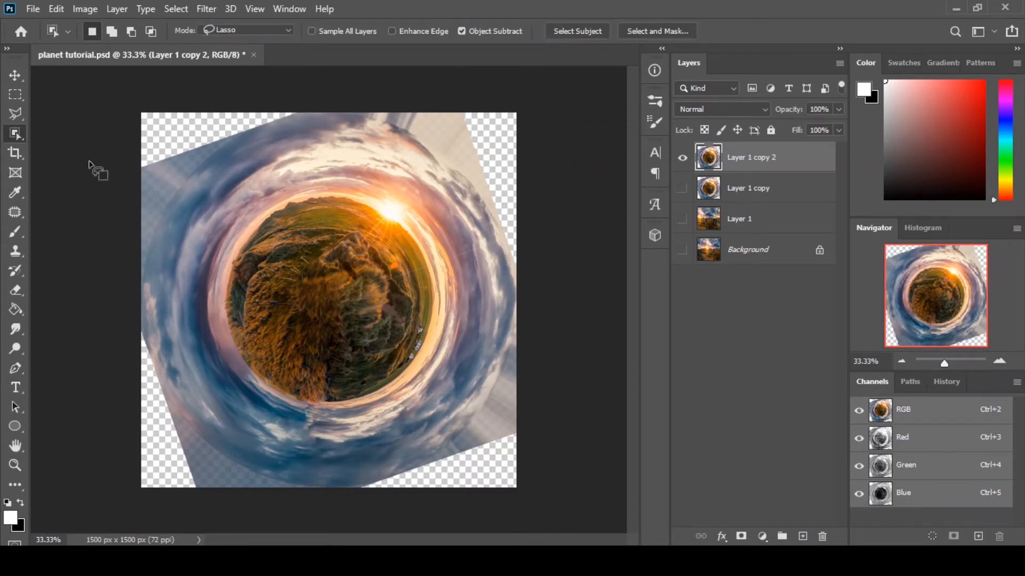
pyautogui.hotkey('shift', 'w')
pyautogui.hotkey('shift', 'w')
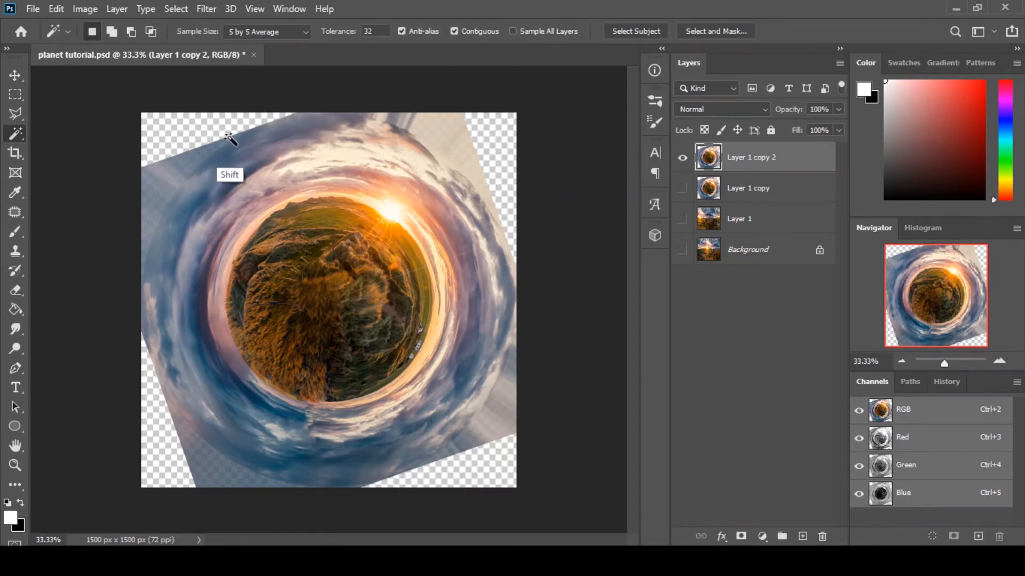
pyautogui.click(189, 131)
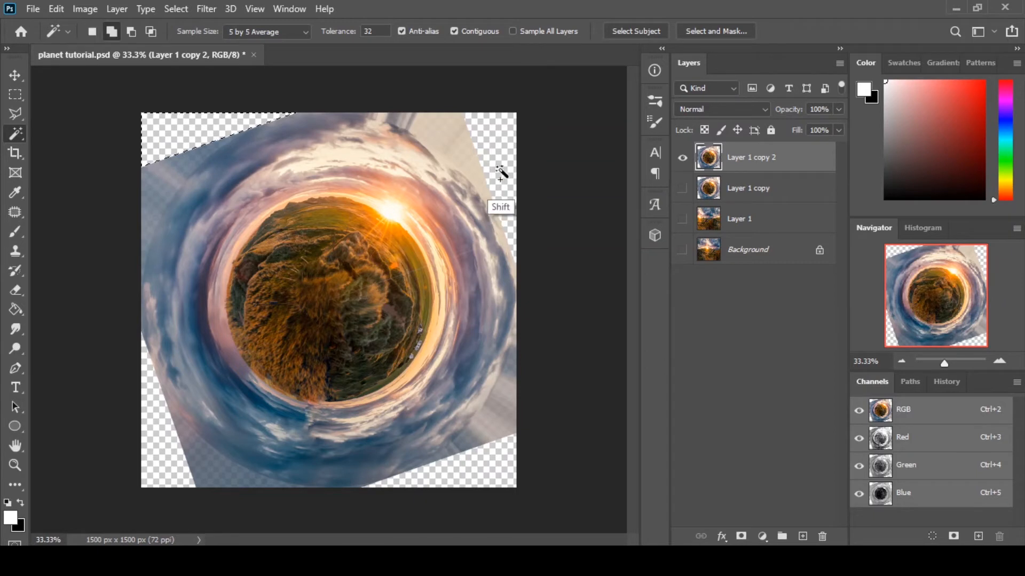
pyautogui.keyDown('shift'); pyautogui.click(476, 454); pyautogui.keyUp('shift')
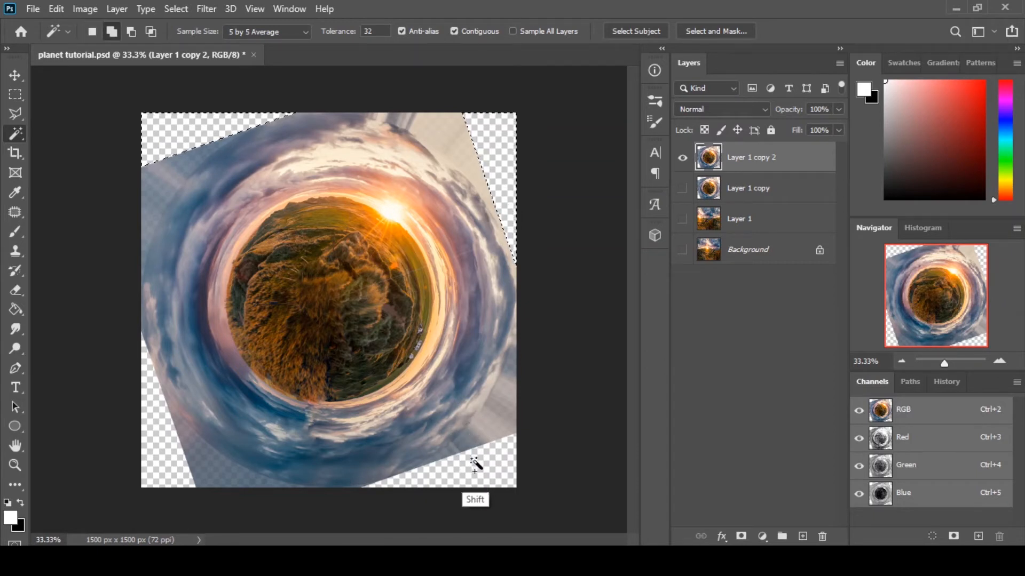
pyautogui.keyDown('shift'); pyautogui.click(189, 442); pyautogui.keyUp('shift')
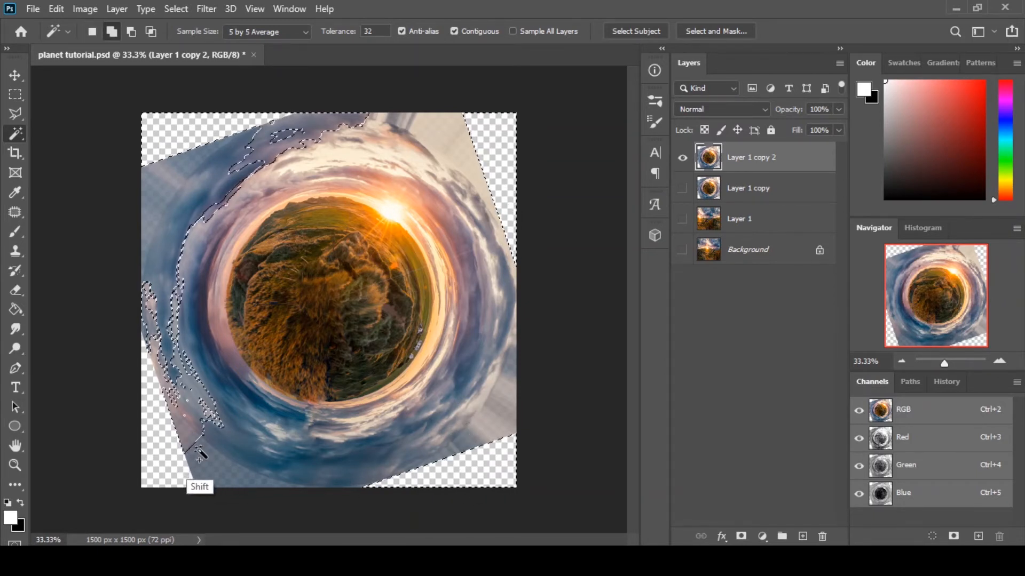
pyautogui.hotkey('ctrl', 'z')
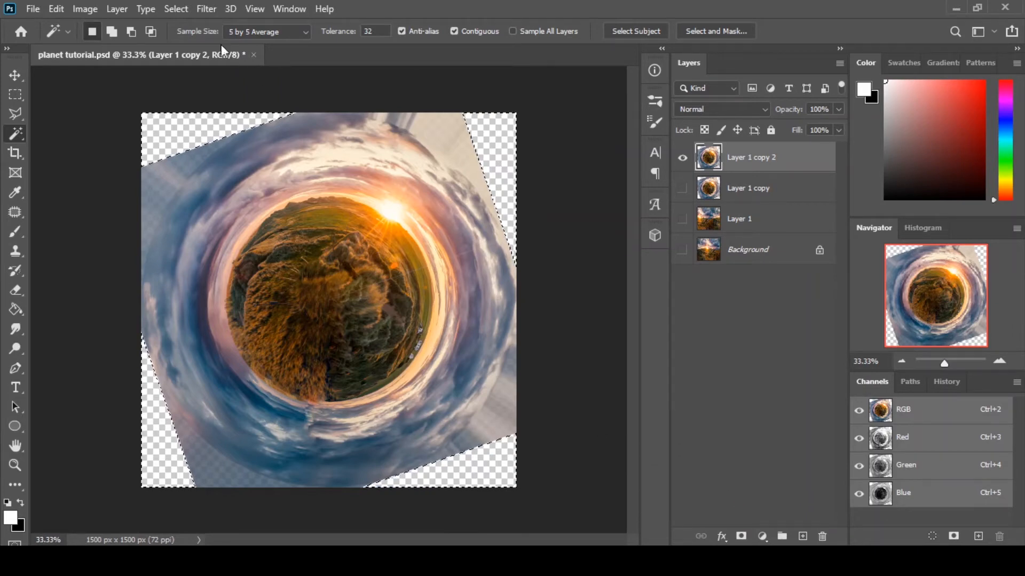
# Try filling the selected corners with Content-Aware, Color Adaptation on, Normal mode and 100% opacity, and undo the fill
pyautogui.click(59, 9)
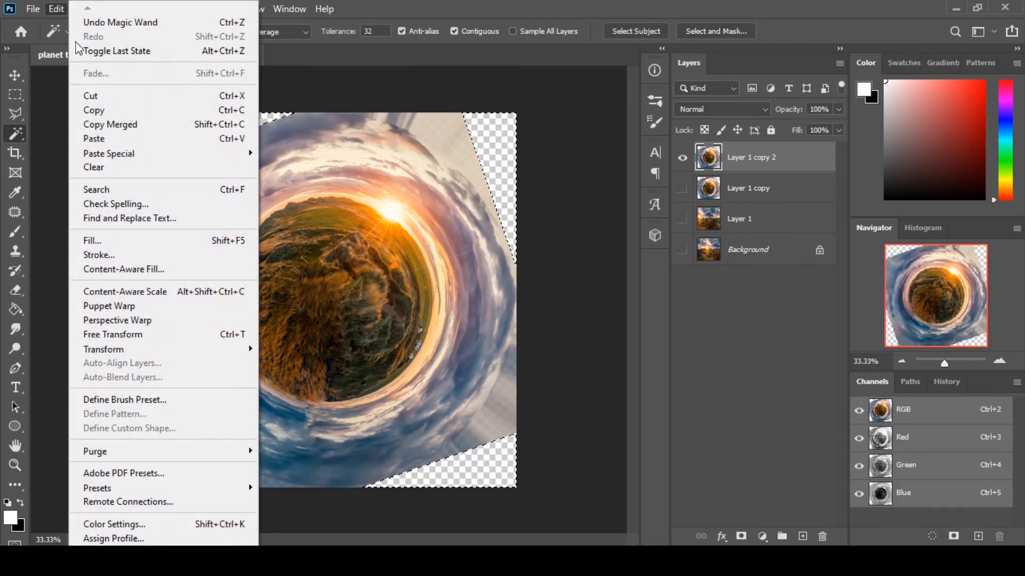
pyautogui.click(136, 240)
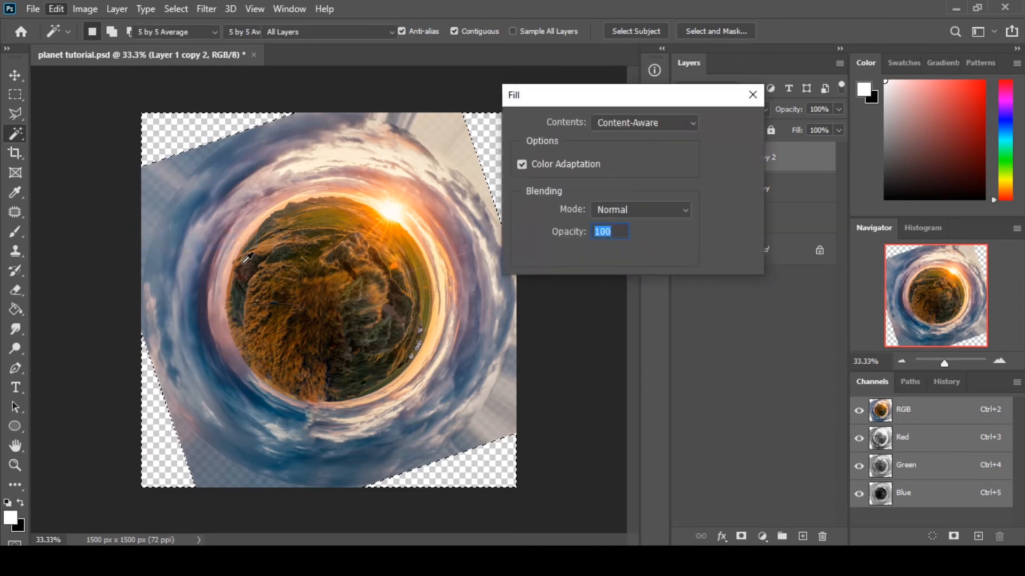
pyautogui.click(735, 119)
pyautogui.press('w')
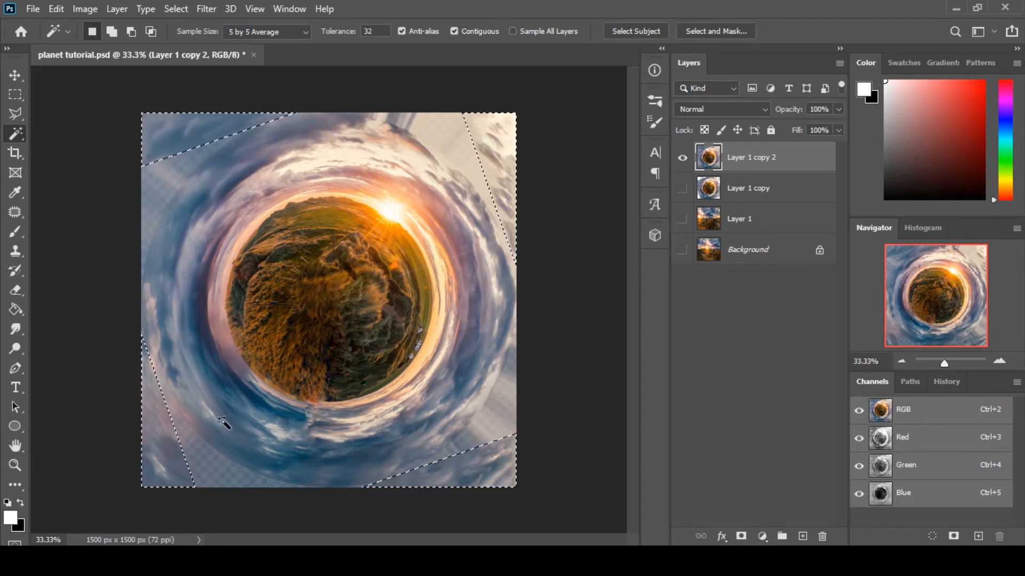
pyautogui.press('ctrl')
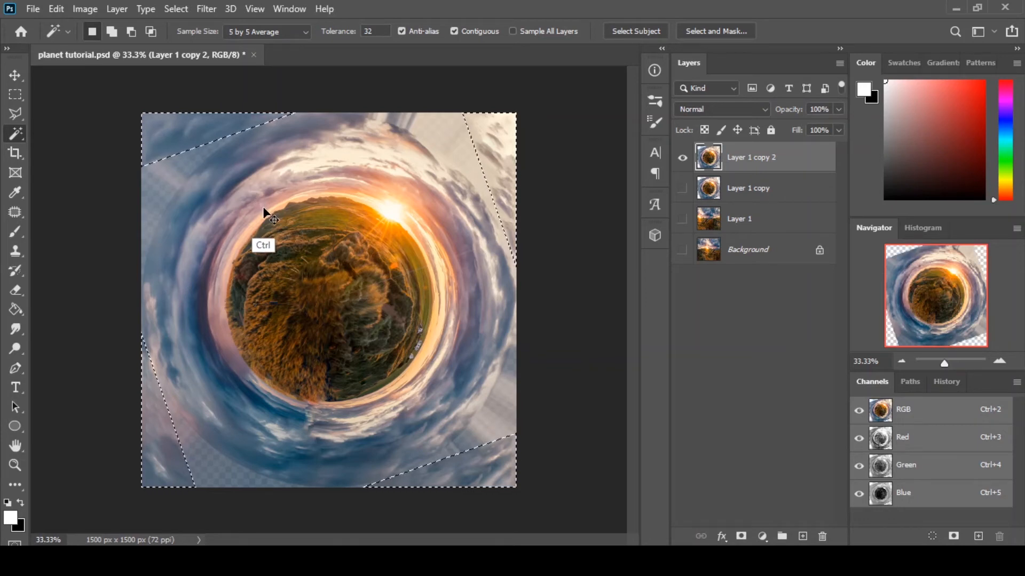
pyautogui.press('Delete')
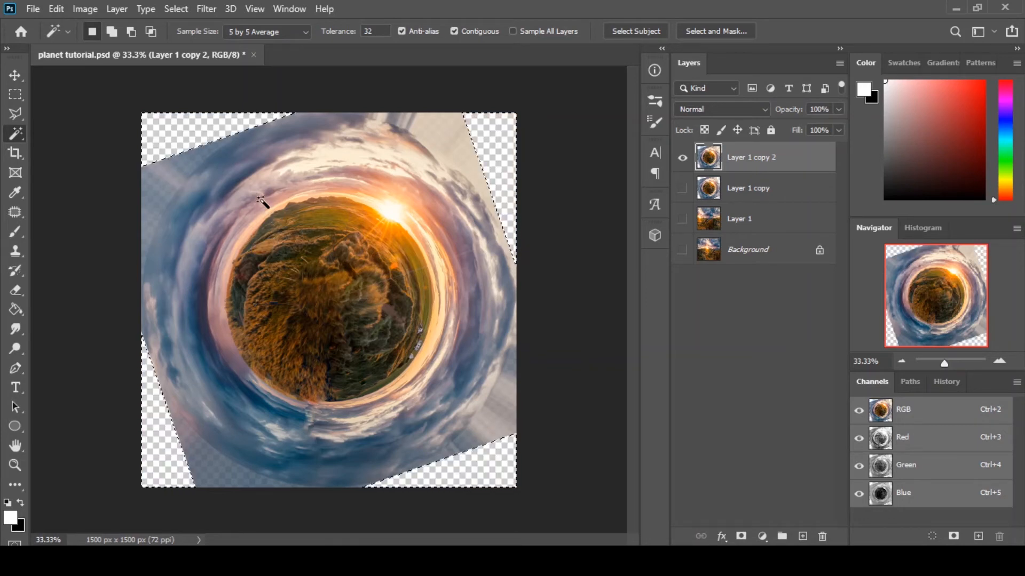
# Fill the selected transparent corners with Content-Aware Fill using Auto sampling, output to a duplicate layer, and deselect
pyautogui.click(82, 8)
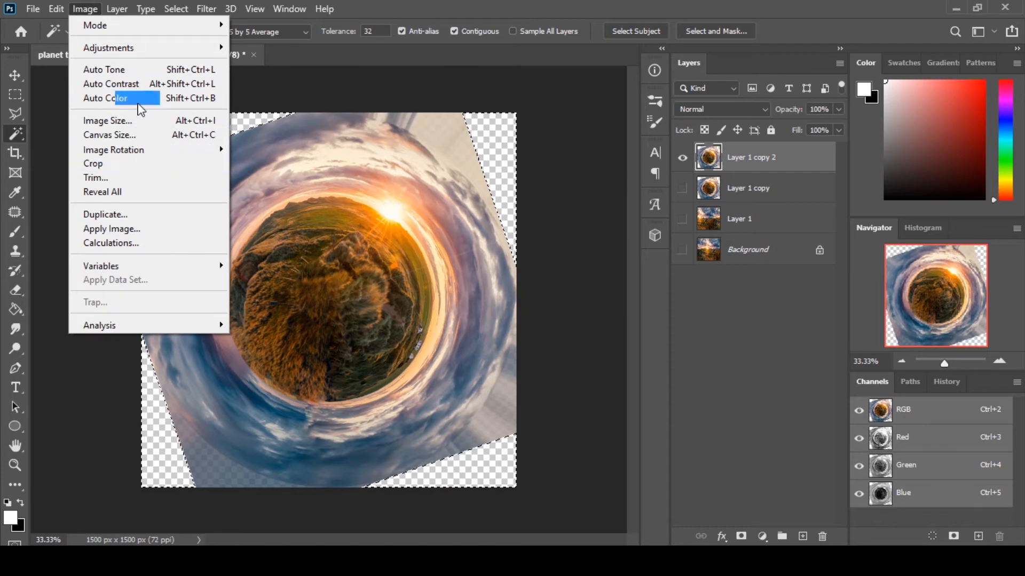
pyautogui.moveTo(56, 9)
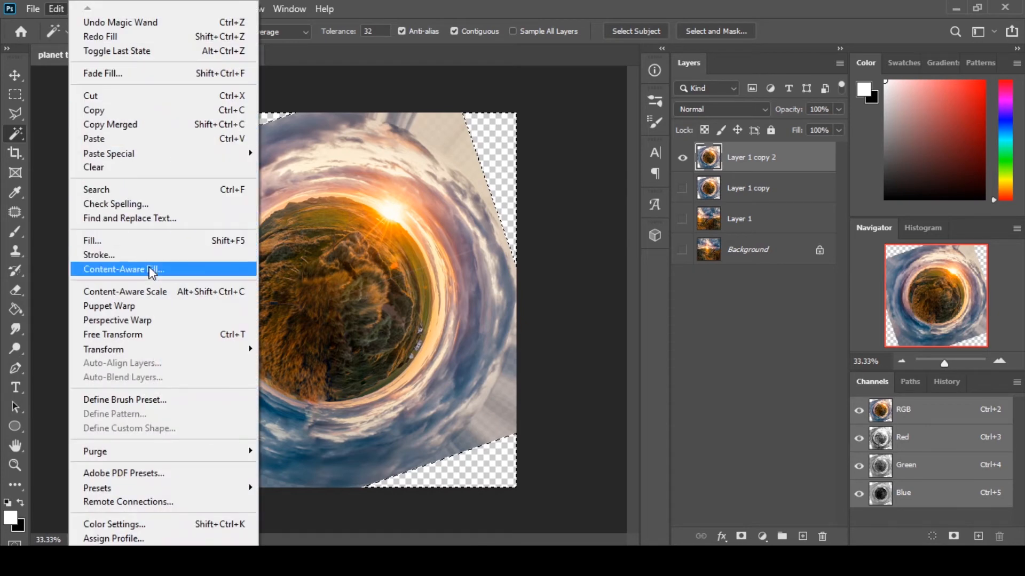
pyautogui.click(152, 270)
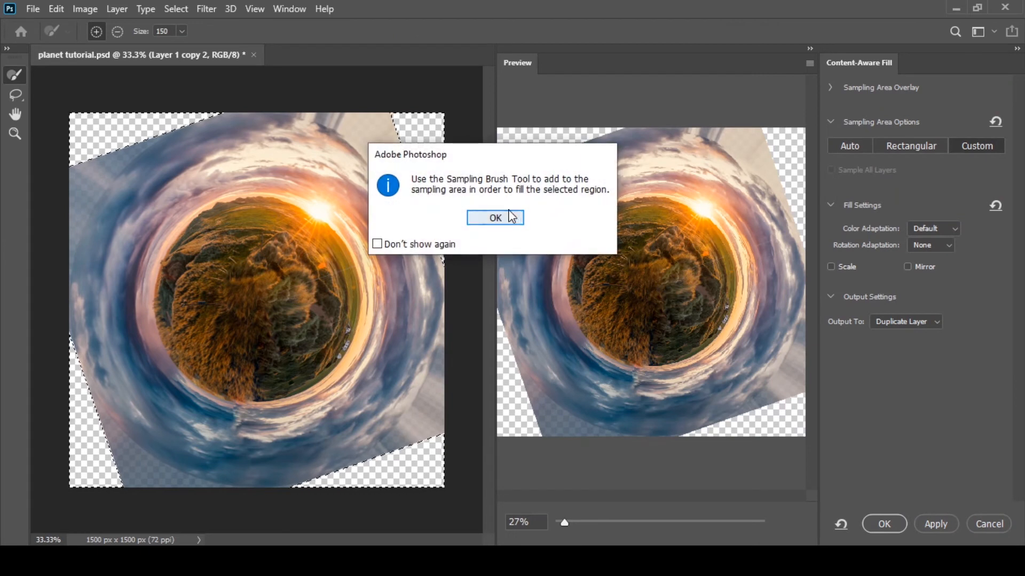
pyautogui.click(506, 216)
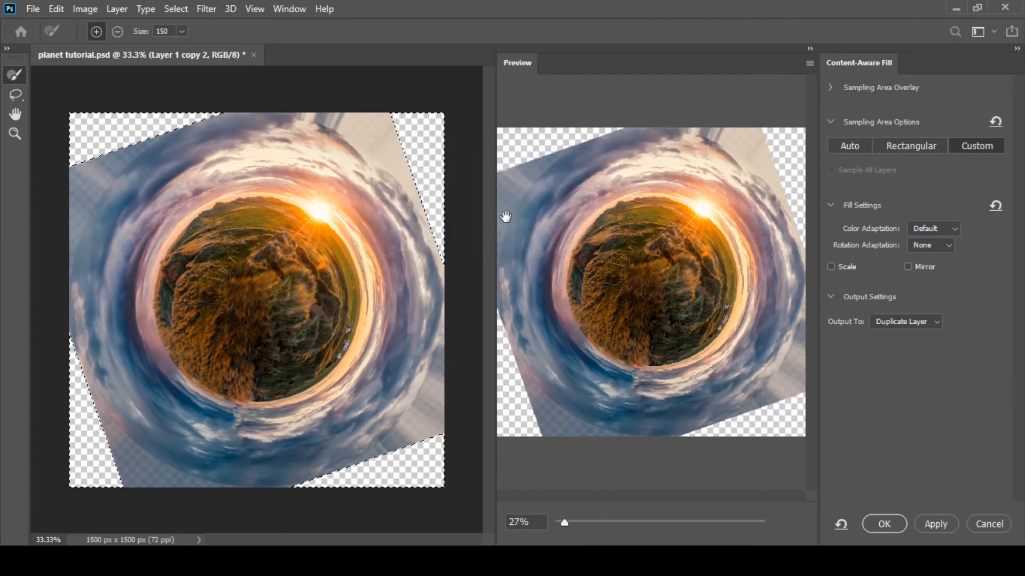
pyautogui.moveTo(353, 137); pyautogui.dragTo(353, 142)
pyautogui.click(858, 144)
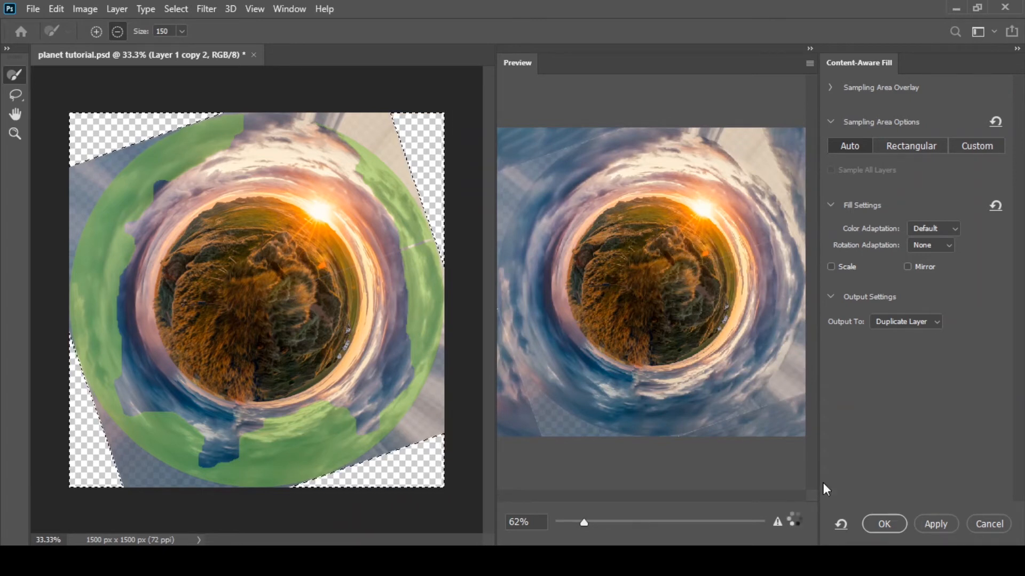
pyautogui.click(884, 524)
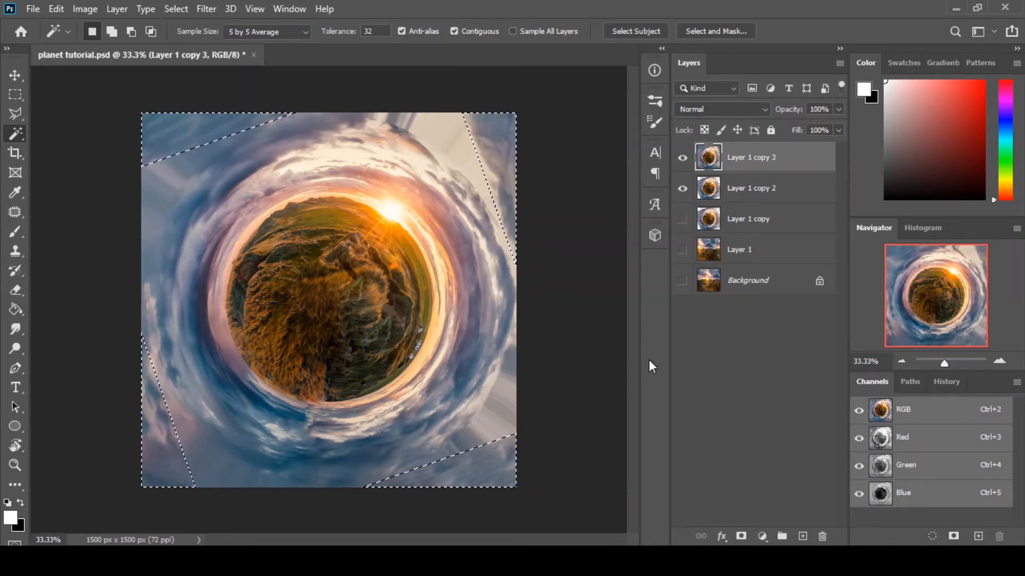
pyautogui.hotkey('ctrl', 'd')
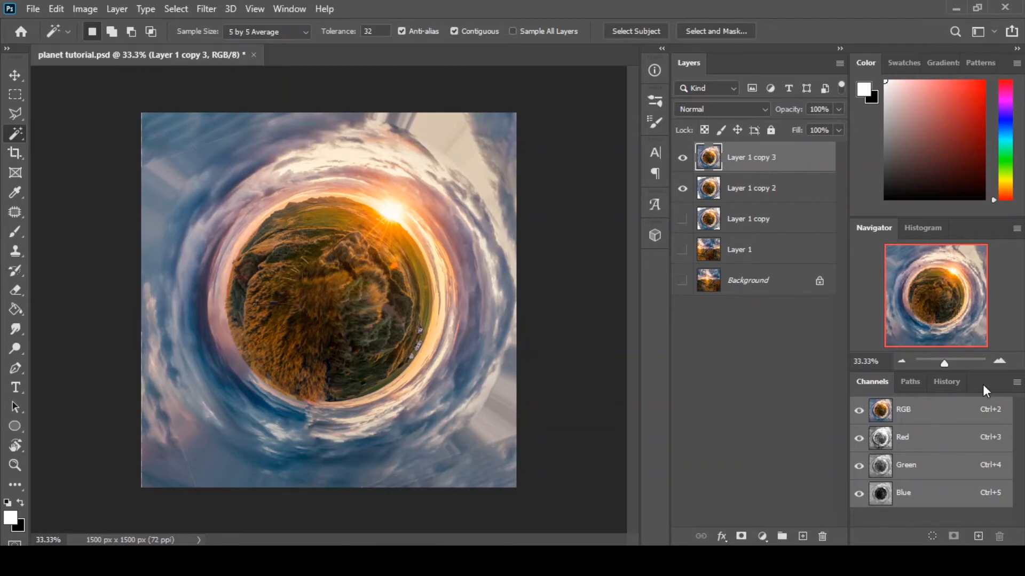
# Examine the seams of the filled corners at high magnification, especially around the image's lower-right corner
pyautogui.moveTo(945, 365); pyautogui.dragTo(950, 363)
pyautogui.moveTo(948, 303); pyautogui.dragTo(987, 340)
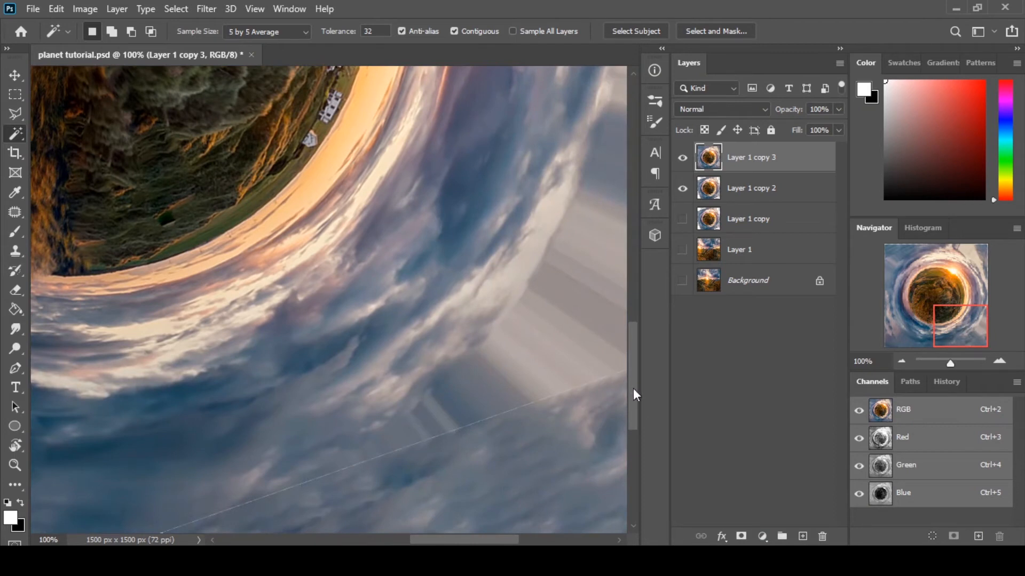
pyautogui.moveTo(633, 389); pyautogui.dragTo(636, 405)
pyautogui.moveTo(483, 540); pyautogui.dragTo(502, 542)
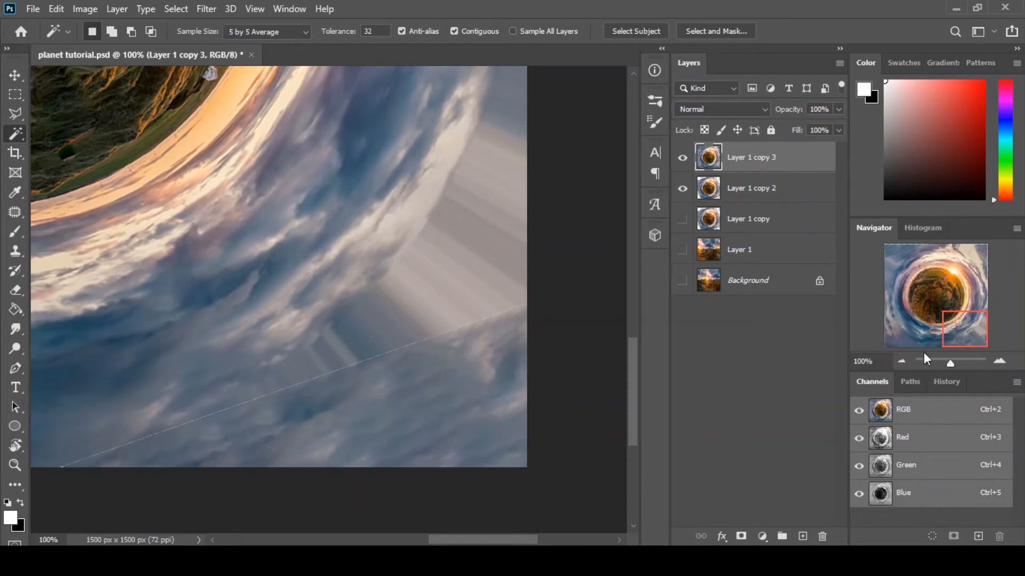
pyautogui.moveTo(926, 359); pyautogui.dragTo(958, 363)
pyautogui.moveTo(919, 300); pyautogui.dragTo(967, 340)
pyautogui.click(901, 362)
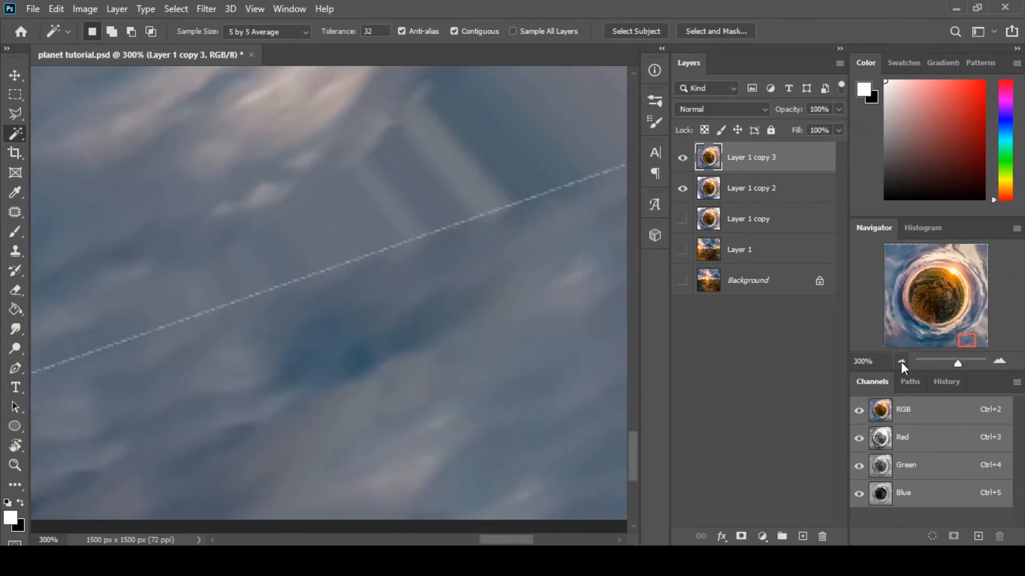
pyautogui.moveTo(904, 362); pyautogui.dragTo(944, 363)
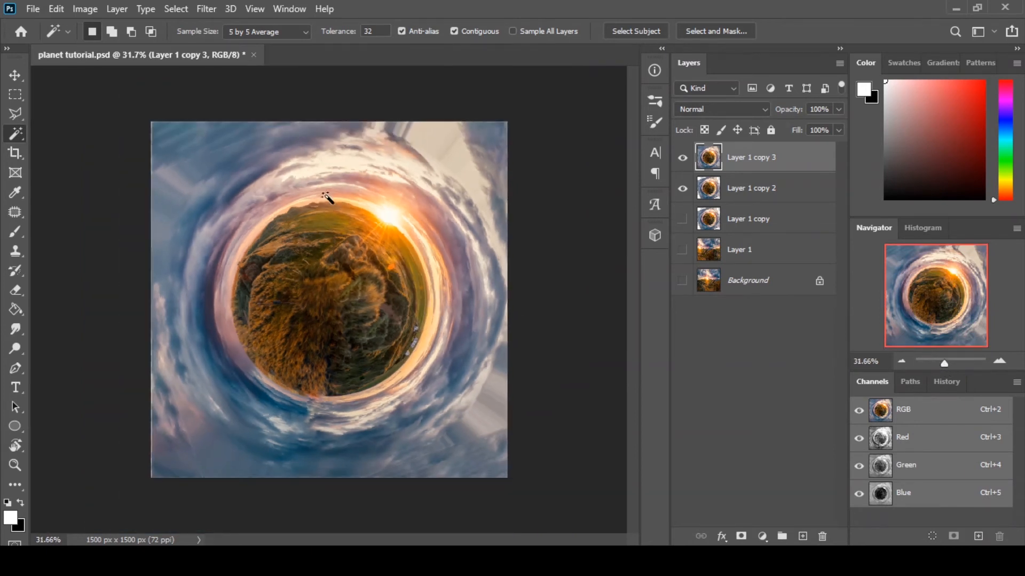
pyautogui.click(196, 133)
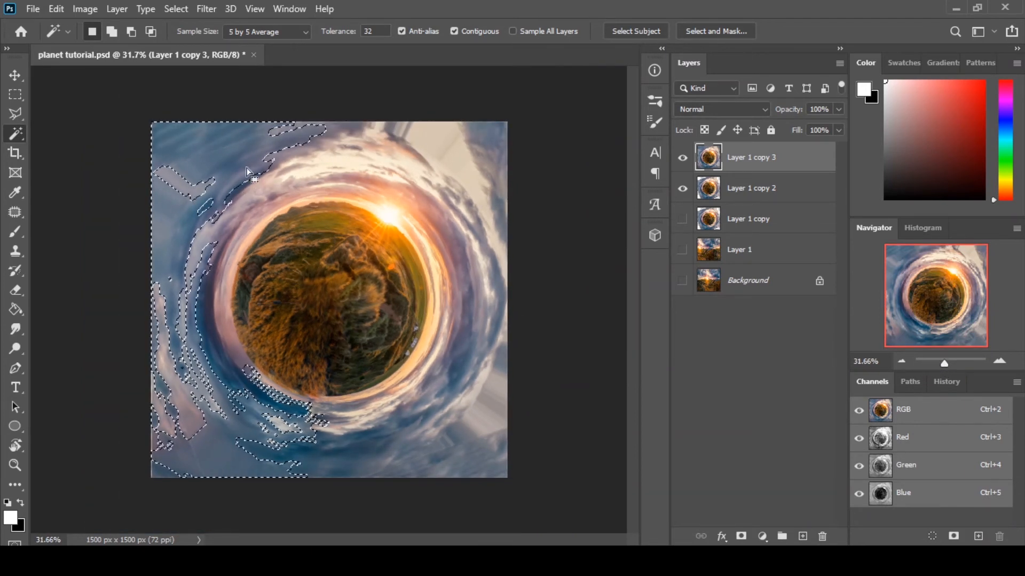
pyautogui.click(177, 9)
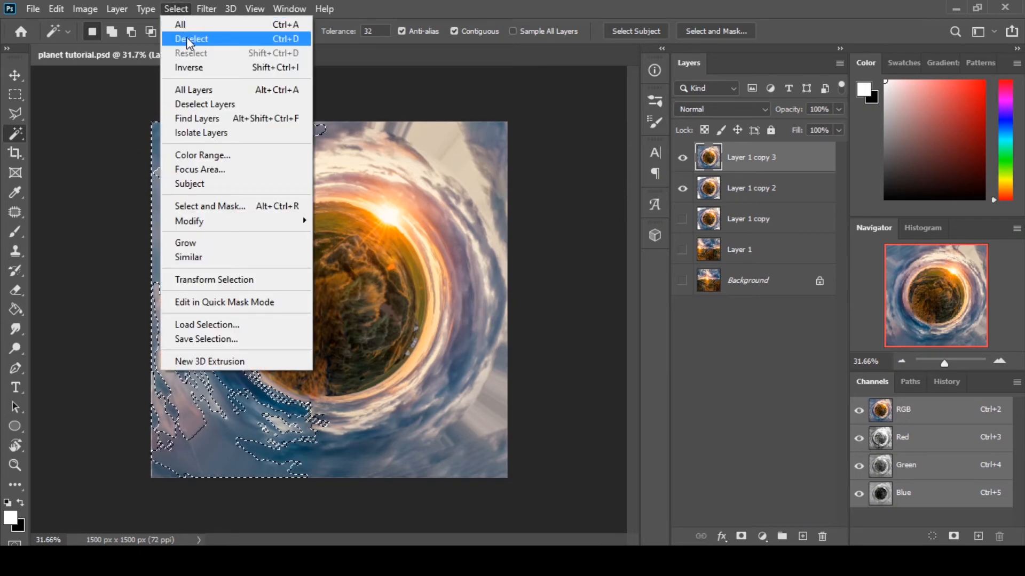
pyautogui.moveTo(258, 222)
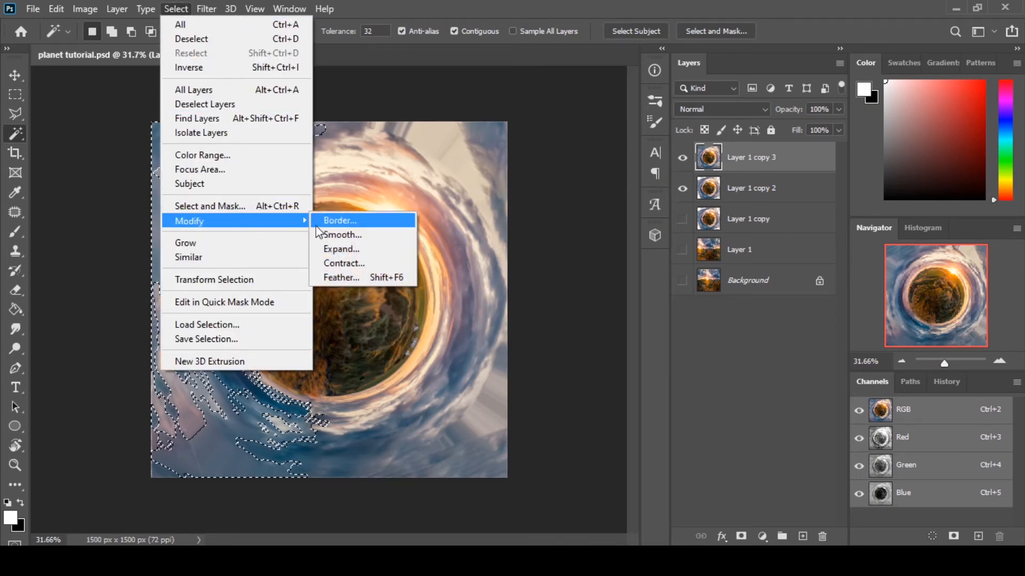
pyautogui.click(336, 262)
pyautogui.click(583, 195)
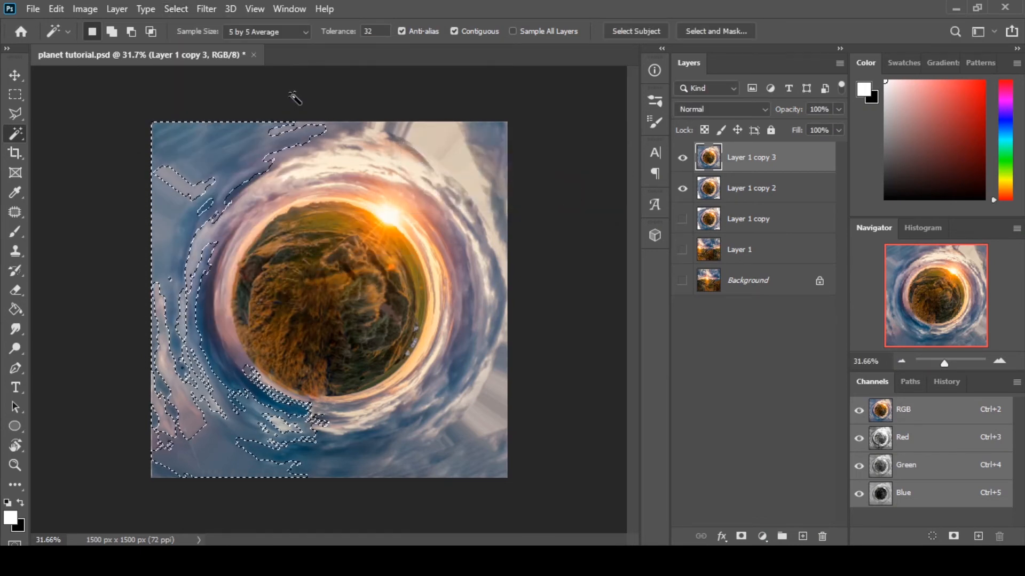
pyautogui.click(177, 9)
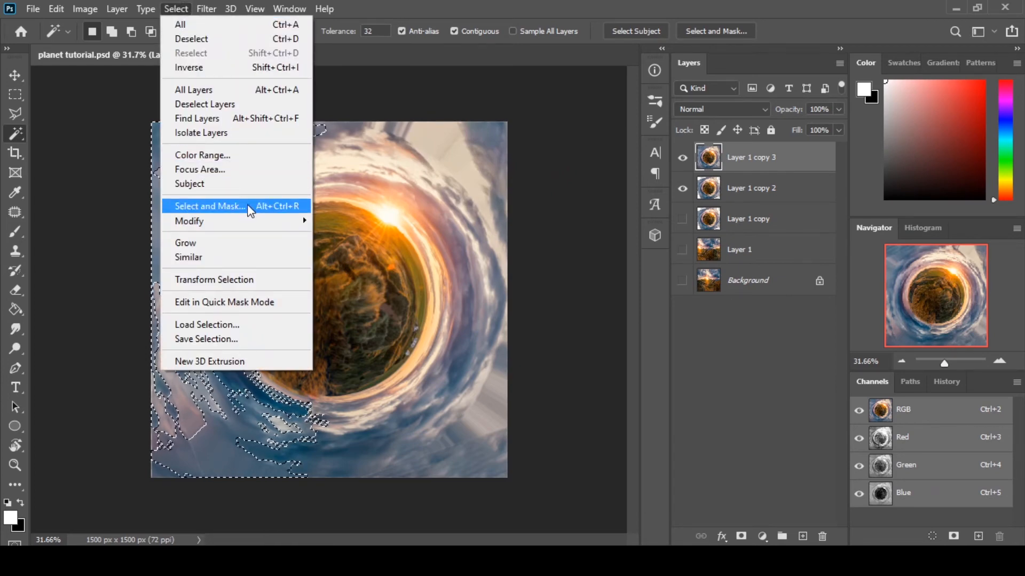
pyautogui.moveTo(260, 221)
pyautogui.click(347, 248)
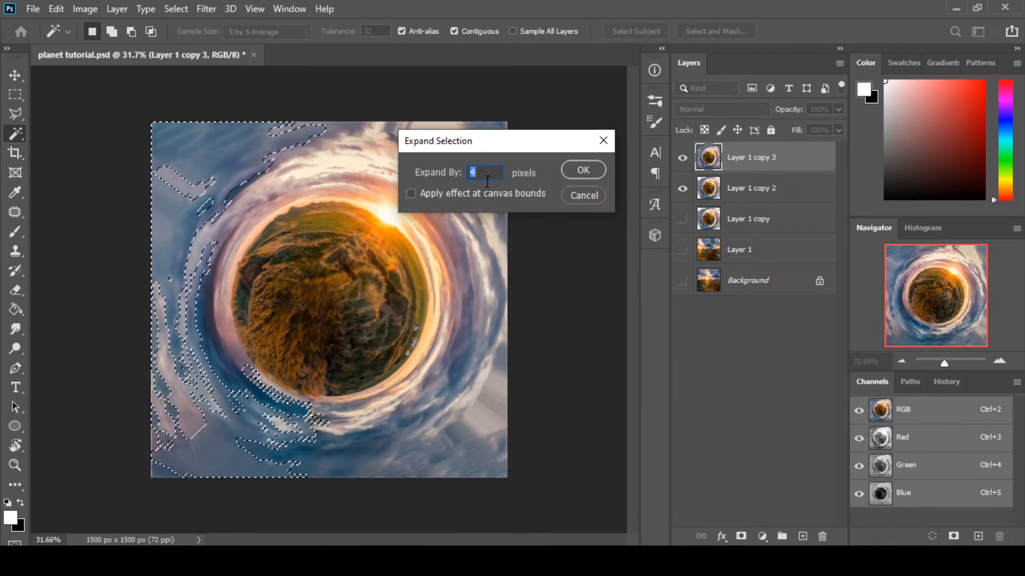
pyautogui.click(580, 197)
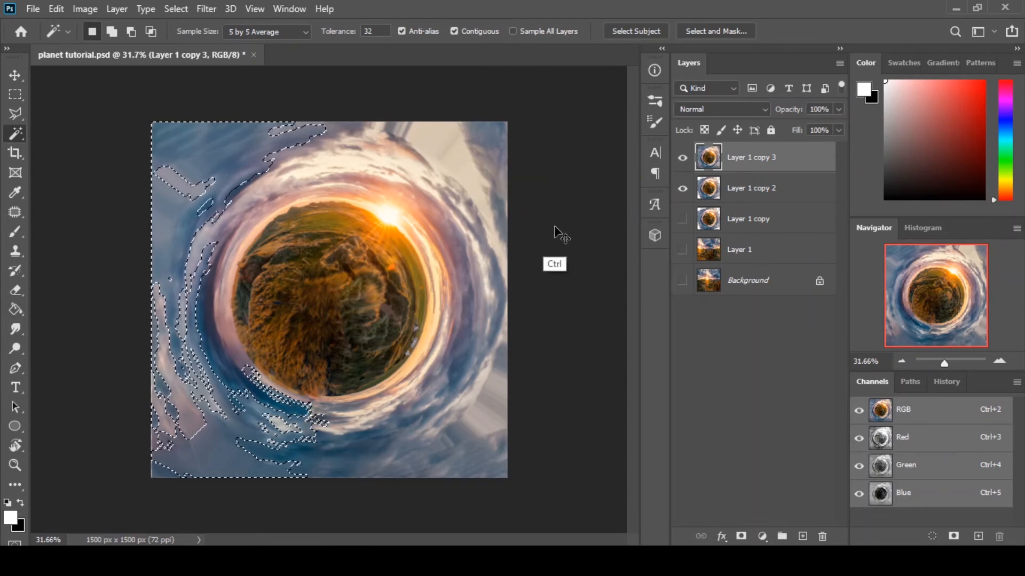
pyautogui.hotkey('ctrl', 'd')
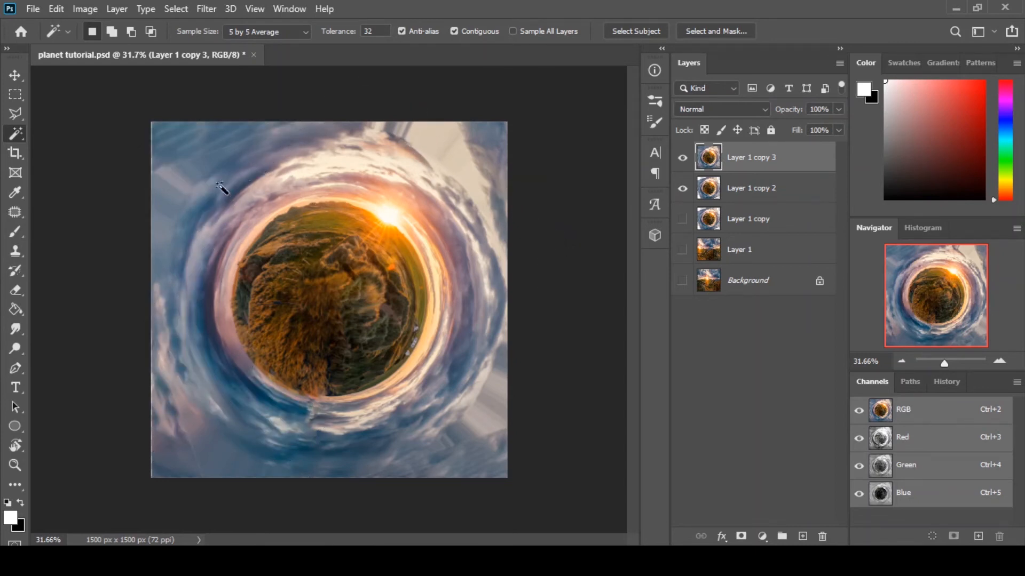
# Clone nearby sky over the fill seams at the image's lower left with the Clone Stamp at 100% opacity
pyautogui.press('s')
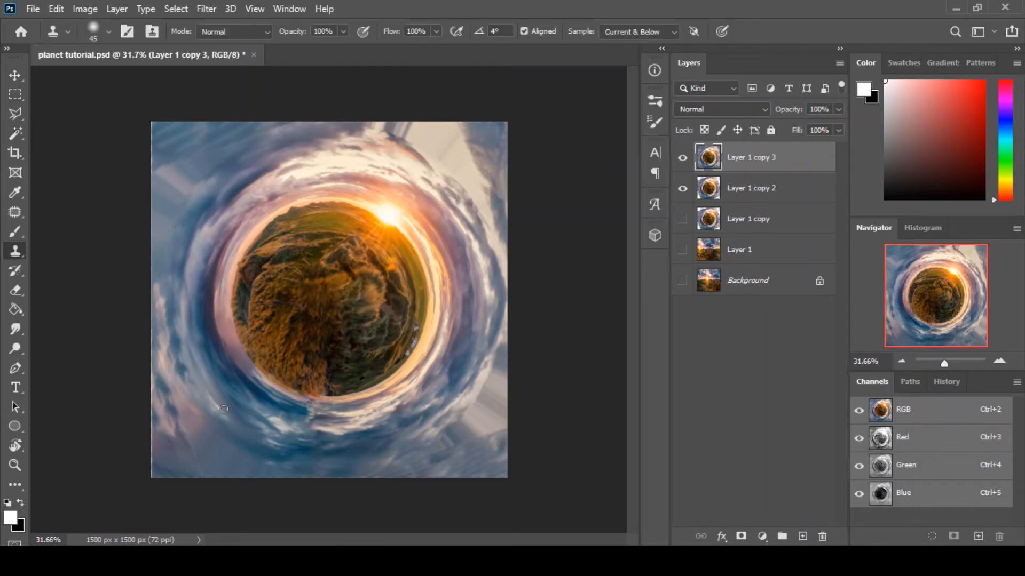
pyautogui.moveTo(224, 456)
pyautogui.mouseDown()
pyautogui.moveTo(258, 456)
pyautogui.moveTo(247, 455)
pyautogui.mouseUp()
pyautogui.keyDown('alt'); pyautogui.click(184, 351); pyautogui.keyUp('alt')
pyautogui.moveTo(165, 345); pyautogui.dragTo(171, 383)
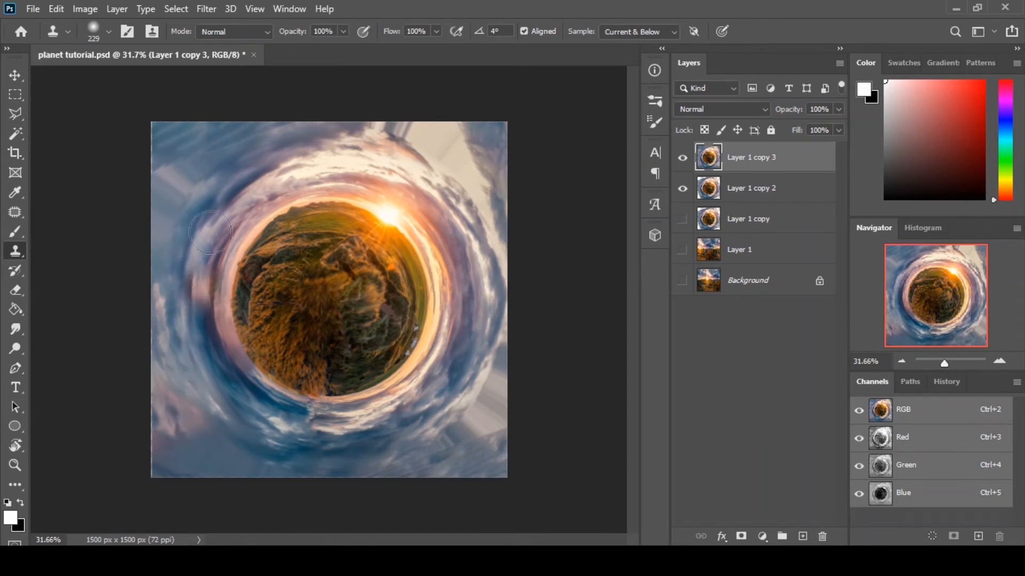
# Clone sky over the streaks and seam in the image's upper-left corner with a 229 px Clone Stamp brush
pyautogui.keyDown('alt'); pyautogui.click(181, 172); pyautogui.keyUp('alt')
pyautogui.moveTo(155, 165)
pyautogui.mouseDown()
pyautogui.moveTo(240, 167)
pyautogui.moveTo(220, 148)
pyautogui.moveTo(251, 135)
pyautogui.mouseUp()
pyautogui.keyDown('alt'); pyautogui.click(190, 138); pyautogui.keyUp('alt')
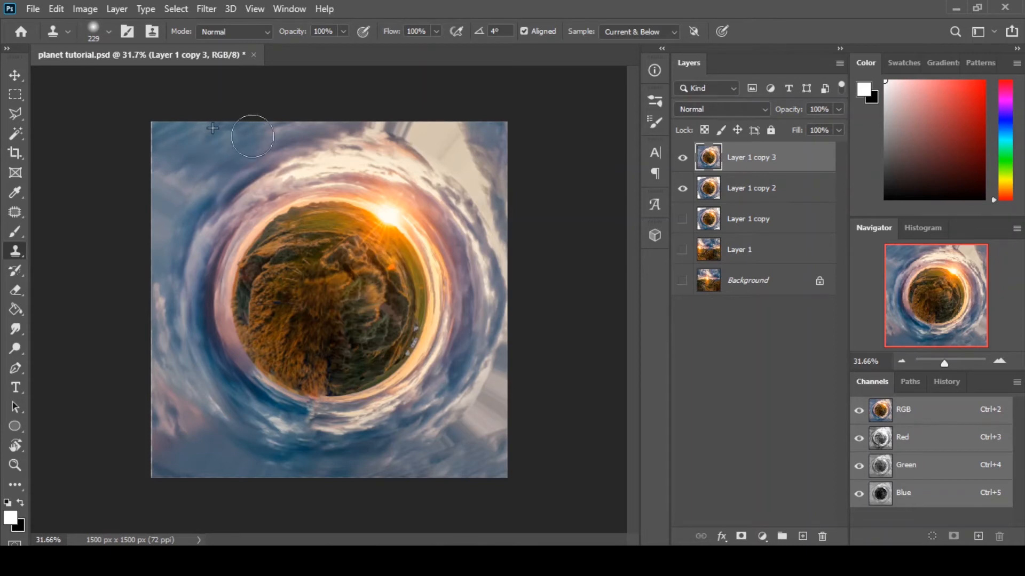
pyautogui.keyDown('alt'); pyautogui.click(272, 118); pyautogui.keyUp('alt')
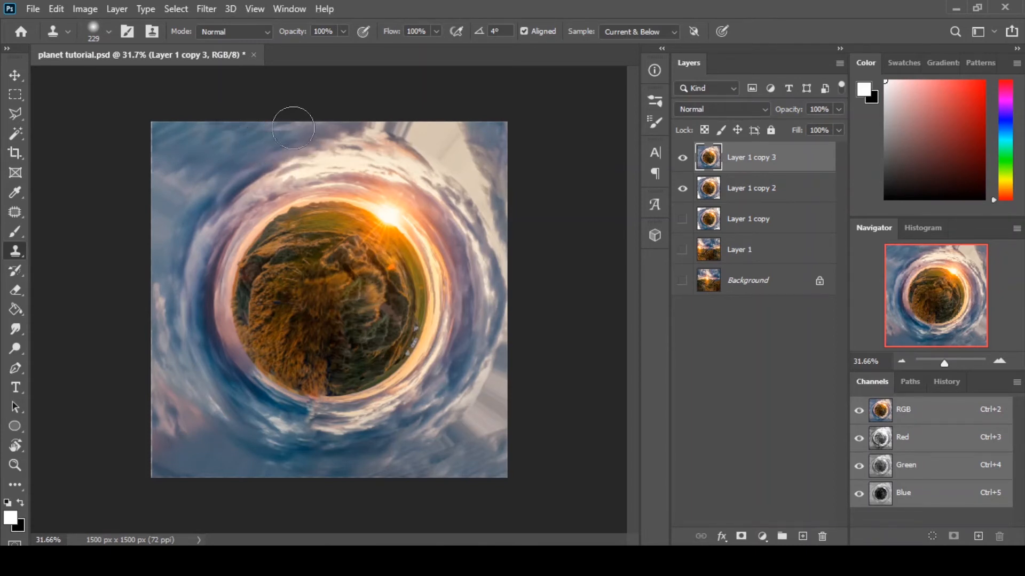
pyautogui.moveTo(278, 126); pyautogui.dragTo(288, 128)
# Clone cloud texture over the pale streaked patch and seam in the image's upper-right corner
pyautogui.moveTo(381, 140); pyautogui.dragTo(465, 146)
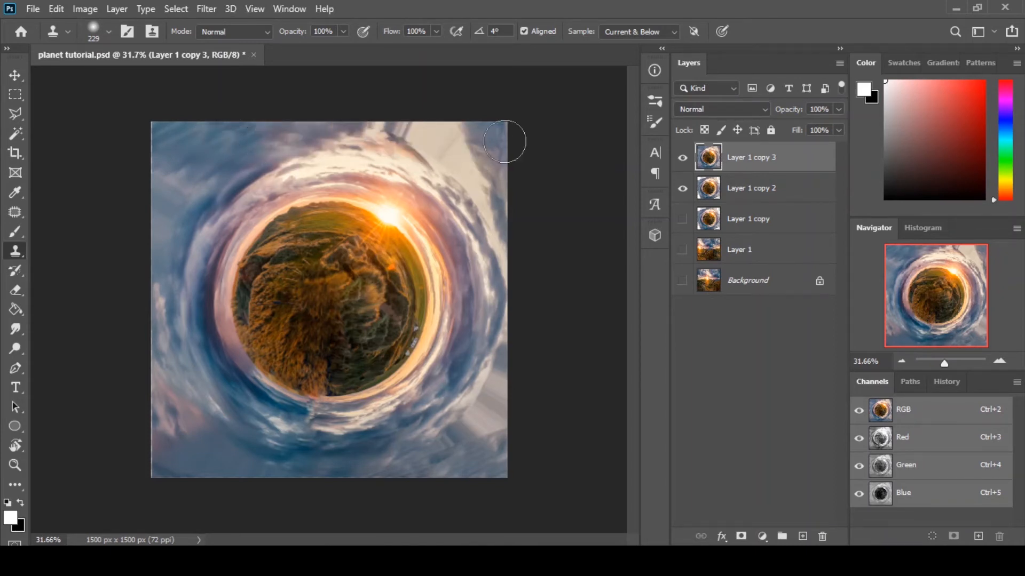
pyautogui.keyDown('alt'); pyautogui.click(449, 145); pyautogui.keyUp('alt')
pyautogui.moveTo(467, 165)
pyautogui.mouseDown()
pyautogui.moveTo(516, 219)
pyautogui.moveTo(495, 227)
pyautogui.moveTo(502, 219)
pyautogui.mouseUp()
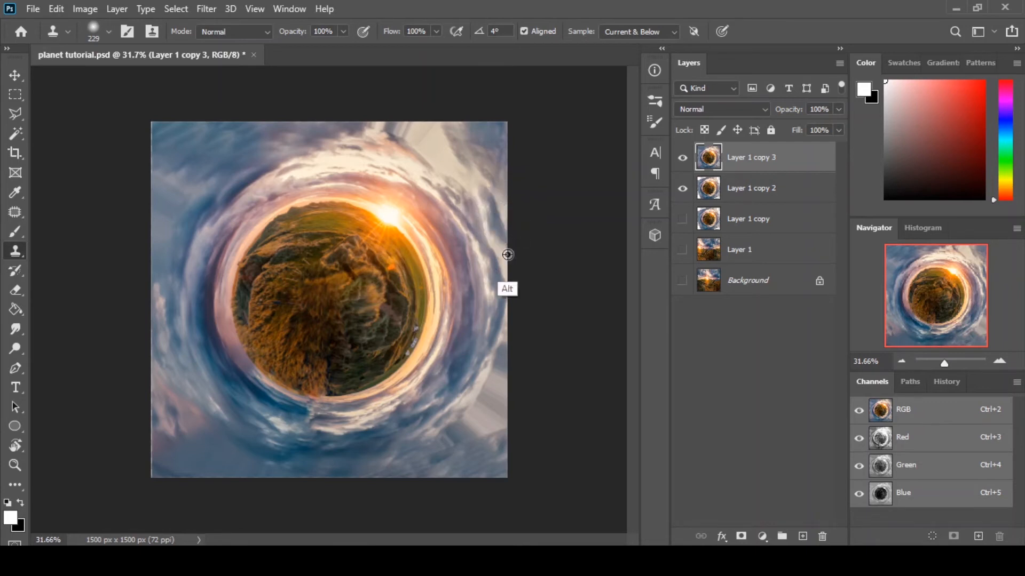
# Clone sky over the seam and streaks at the image's lower right and retouch the pale upper-right patch
pyautogui.keyDown('alt'); pyautogui.click(450, 426); pyautogui.keyUp('alt')
pyautogui.moveTo(364, 478); pyautogui.dragTo(366, 474)
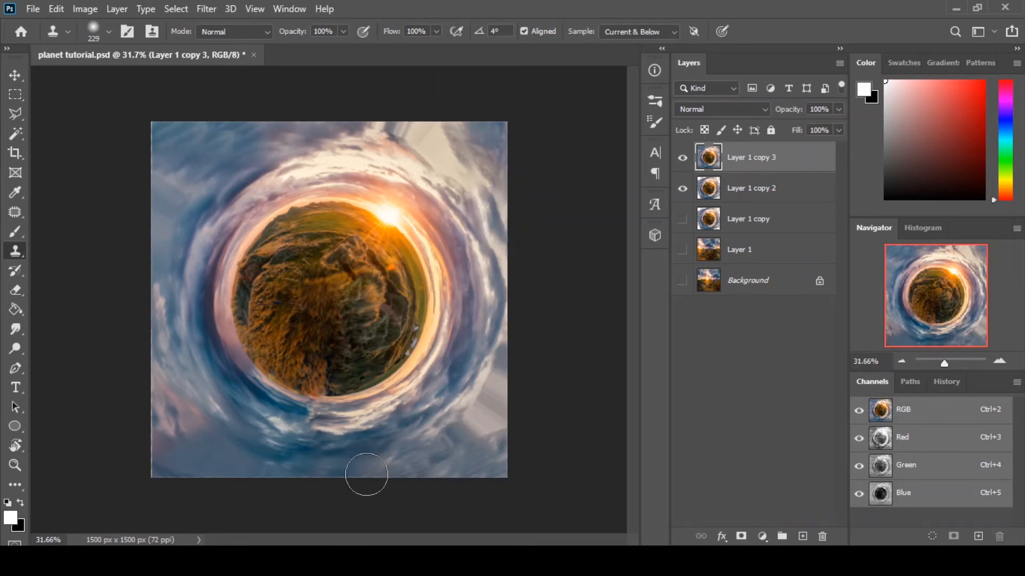
pyautogui.moveTo(503, 424)
pyautogui.mouseDown()
pyautogui.moveTo(475, 429)
pyautogui.moveTo(498, 435)
pyautogui.moveTo(472, 382)
pyautogui.moveTo(491, 407)
pyautogui.moveTo(498, 388)
pyautogui.moveTo(483, 393)
pyautogui.moveTo(501, 400)
pyautogui.moveTo(515, 384)
pyautogui.moveTo(490, 394)
pyautogui.moveTo(513, 427)
pyautogui.moveTo(471, 424)
pyautogui.mouseUp()
pyautogui.keyDown('alt'); pyautogui.click(491, 419); pyautogui.keyUp('alt')
pyautogui.keyDown('alt'); pyautogui.click(484, 408); pyautogui.keyUp('alt')
pyautogui.keyDown('alt'); pyautogui.click(446, 157); pyautogui.keyUp('alt')
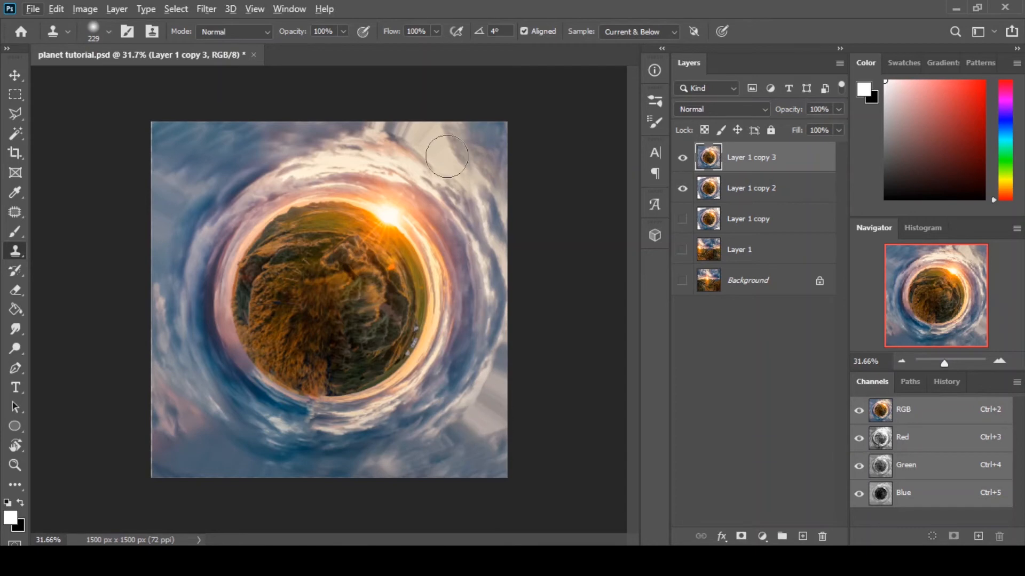
pyautogui.moveTo(420, 177)
pyautogui.mouseDown()
pyautogui.moveTo(437, 208)
pyautogui.moveTo(444, 179)
pyautogui.mouseUp()
# Select the streaked sky outside the planet's cloud ring along the image's entire right side with the Polygonal Lasso
pyautogui.press('l')
pyautogui.hotkey('alt', 'l')
pyautogui.press('Escape')
pyautogui.click(433, 91)
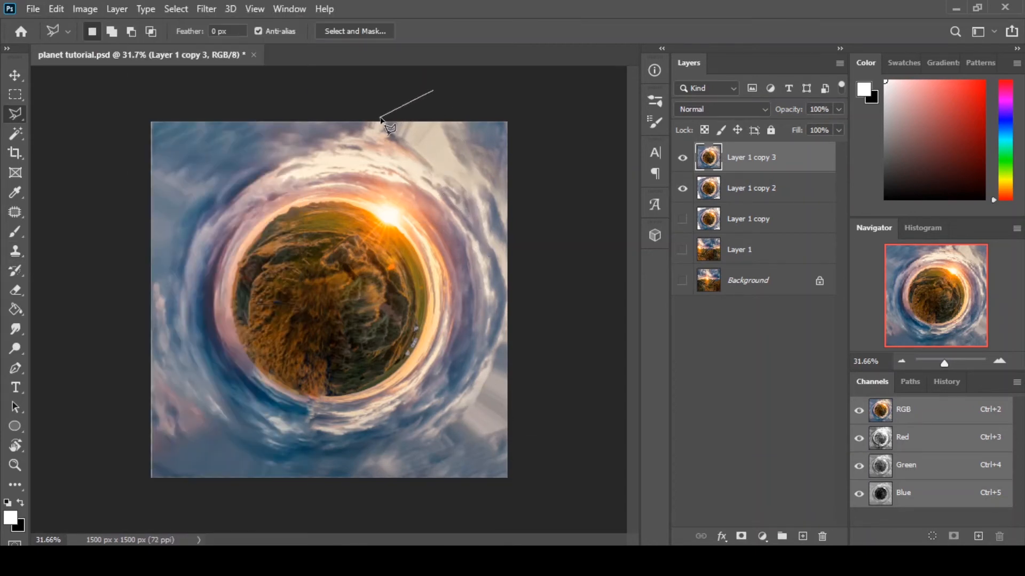
pyautogui.click(380, 117)
pyautogui.click(377, 141)
pyautogui.click(445, 187)
pyautogui.click(468, 209)
pyautogui.click(480, 222)
pyautogui.click(492, 252)
pyautogui.click(502, 288)
pyautogui.click(493, 348)
pyautogui.click(457, 405)
pyautogui.click(379, 478)
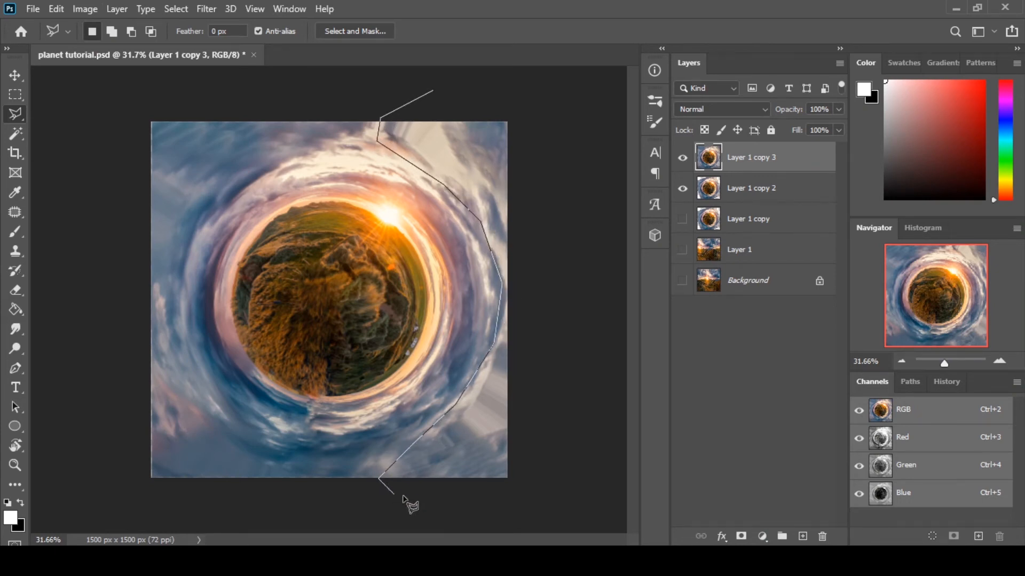
pyautogui.click(416, 496)
pyautogui.click(507, 491)
pyautogui.click(546, 370)
pyautogui.click(531, 131)
pyautogui.click(499, 91)
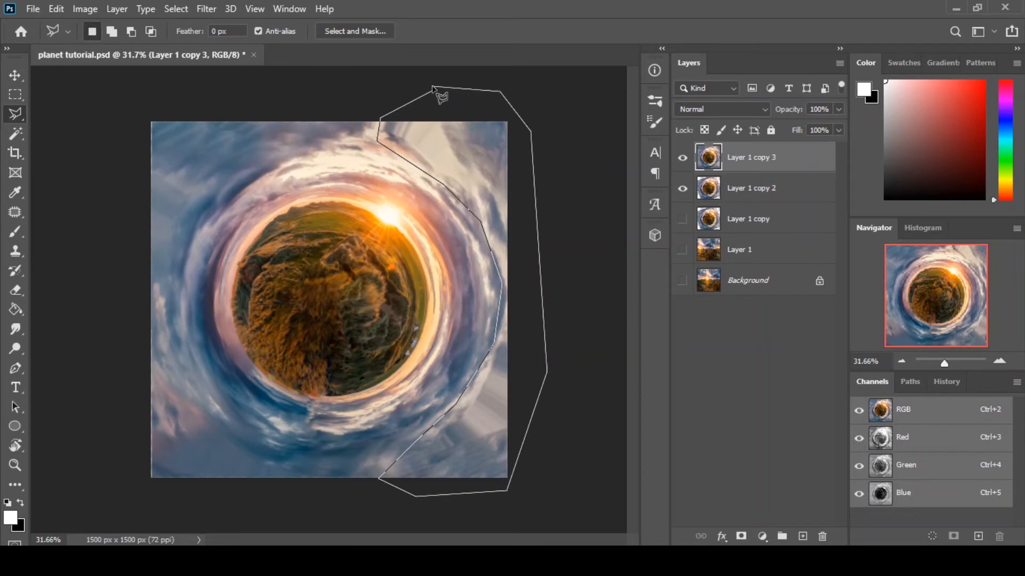
pyautogui.click(434, 90)
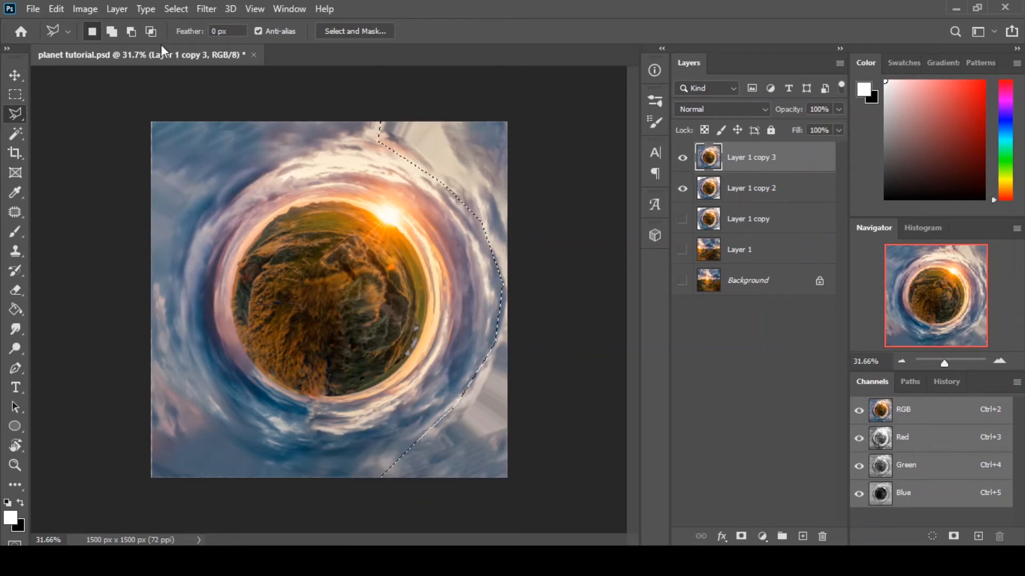
# Replace the selected right-side sky using Content-Aware Fill with Auto sampling, output to a duplicate layer, and deselect
pyautogui.click(65, 8)
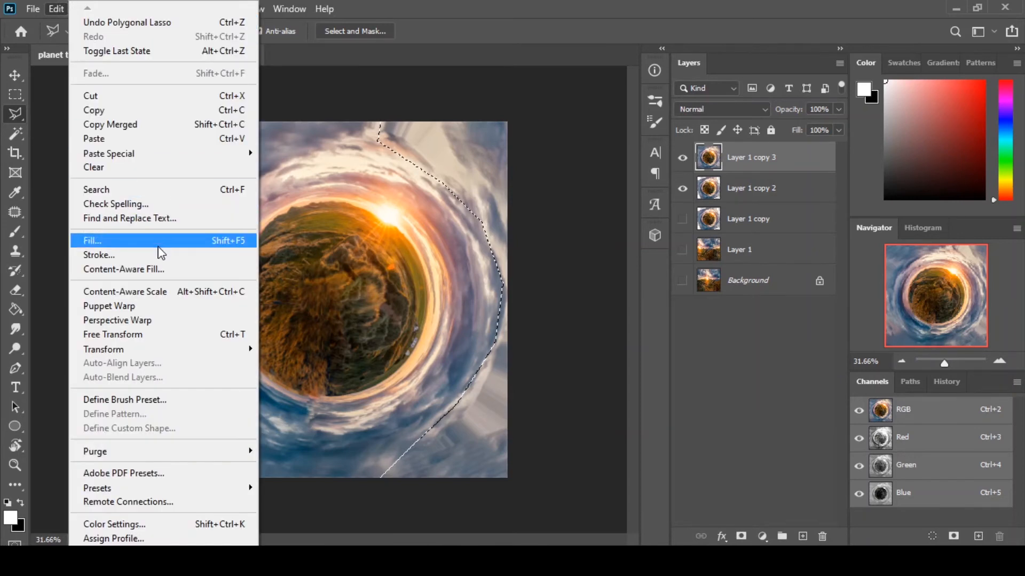
pyautogui.click(168, 269)
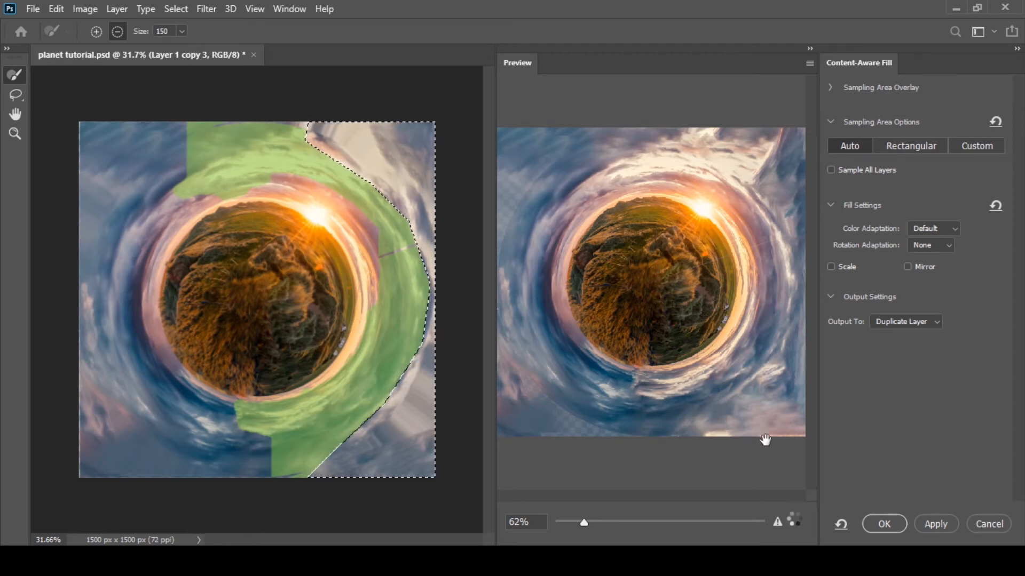
pyautogui.click(881, 523)
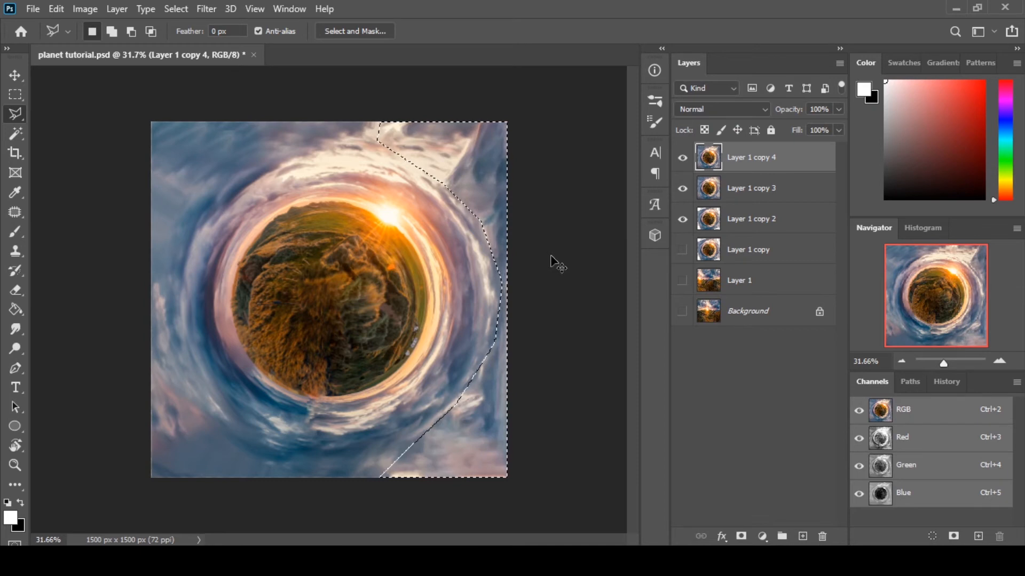
pyautogui.hotkey('ctrl', 'd')
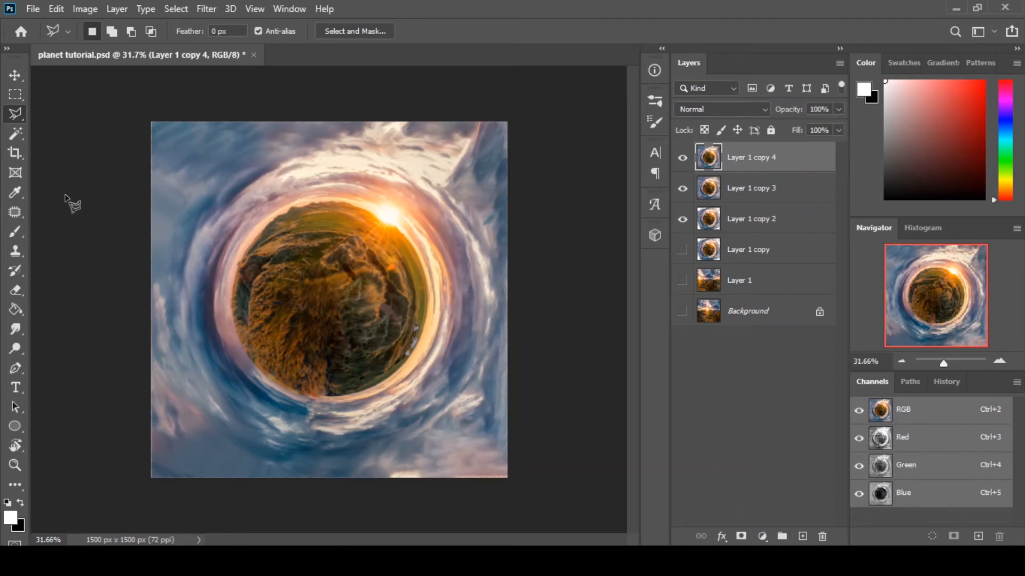
# Select the whole planet disc on Layer 1 copy 4 with the Quick Selection tool
pyautogui.click(16, 134)
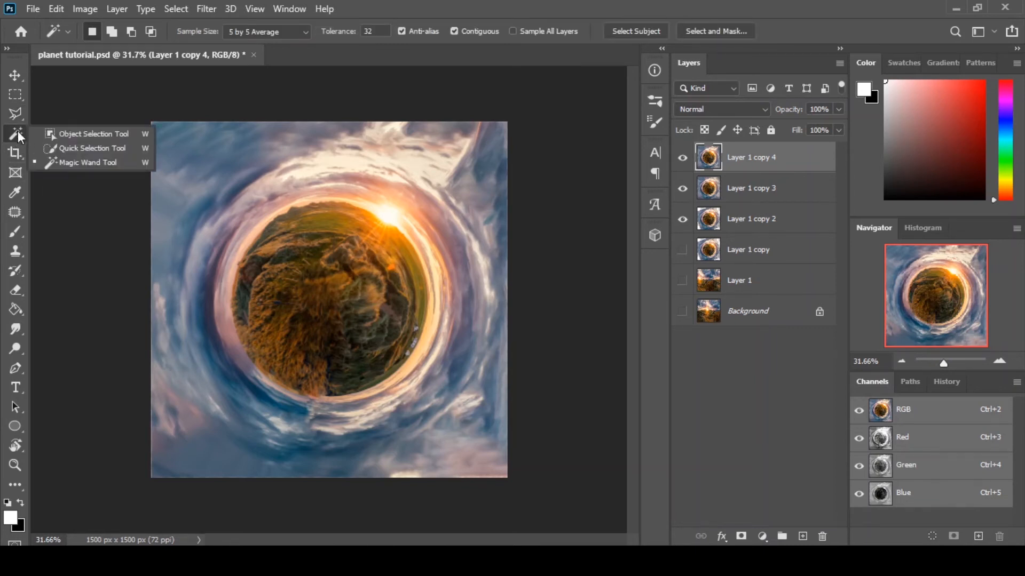
pyautogui.click(83, 148)
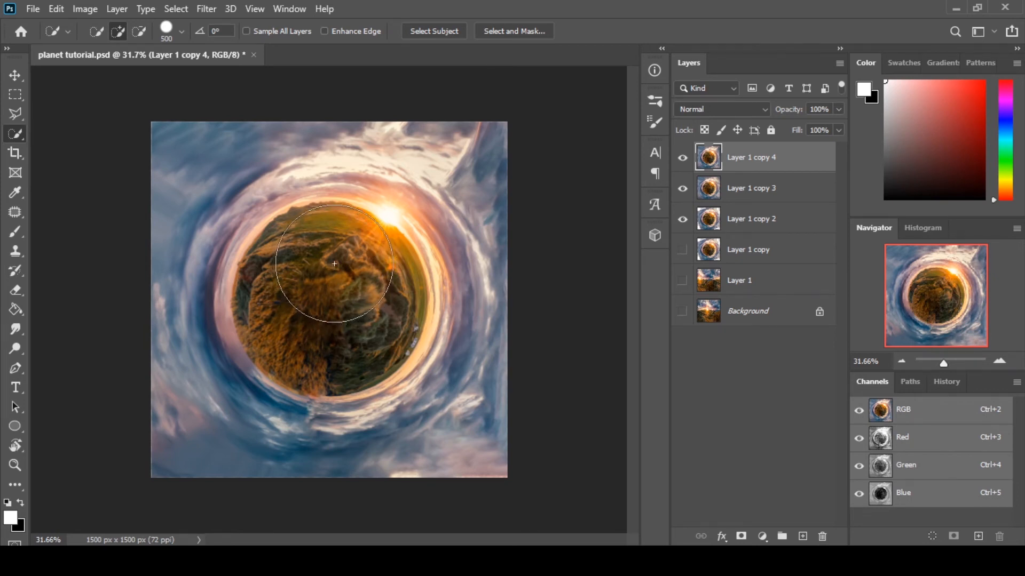
pyautogui.moveTo(334, 264)
pyautogui.mouseDown()
pyautogui.moveTo(301, 281)
pyautogui.moveTo(292, 314)
pyautogui.moveTo(309, 330)
pyautogui.moveTo(348, 323)
pyautogui.mouseUp()
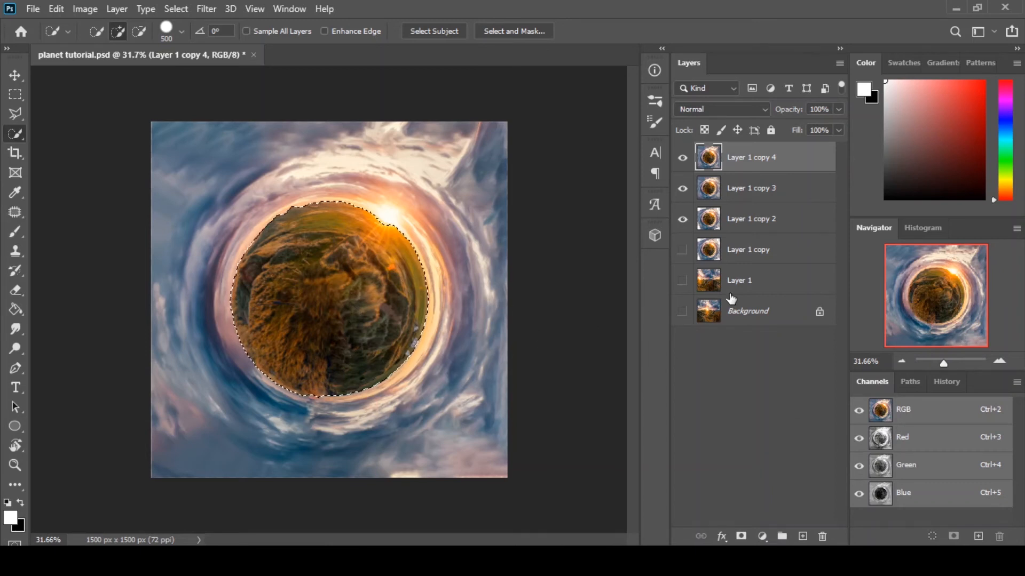
# Create a layer group masked to the planet selection and add a Curves adjustment layer inside it
pyautogui.click(782, 537)
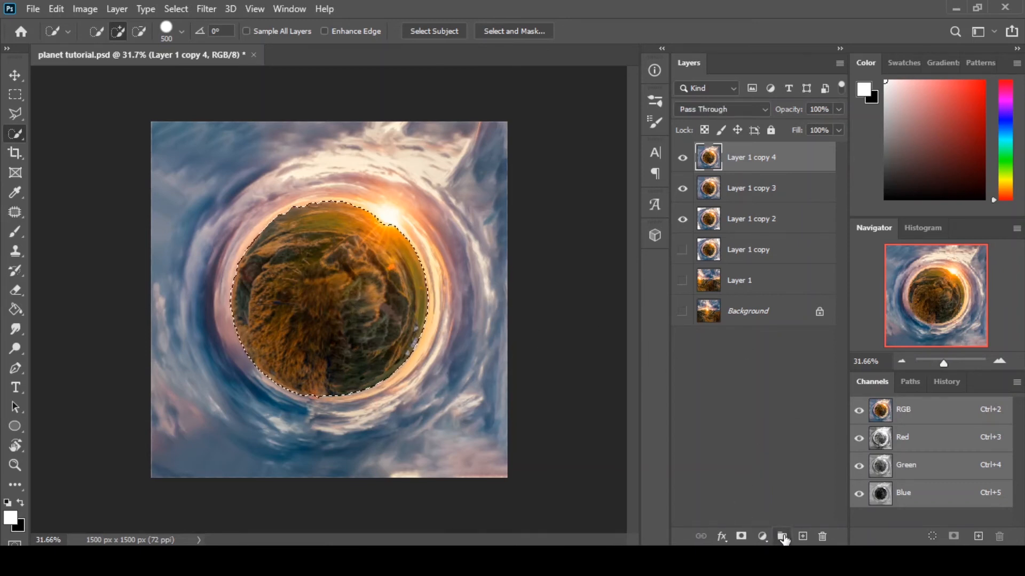
pyautogui.click(741, 537)
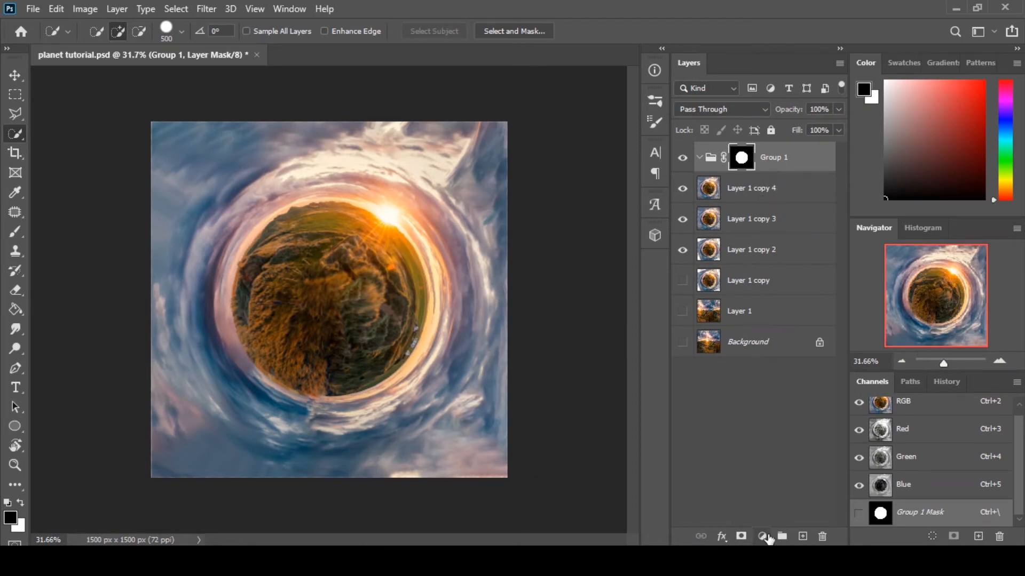
pyautogui.click(765, 539)
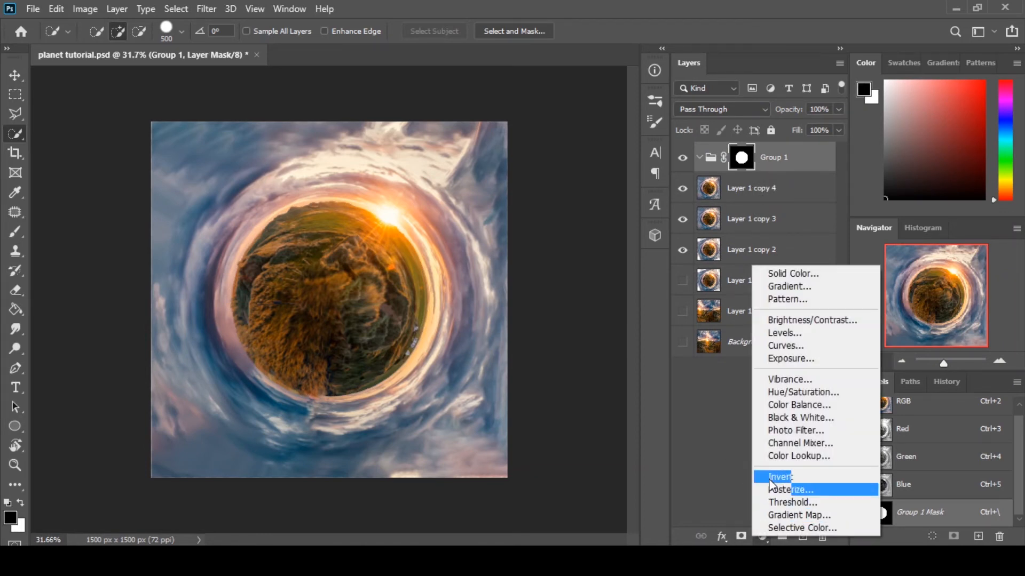
pyautogui.click(800, 346)
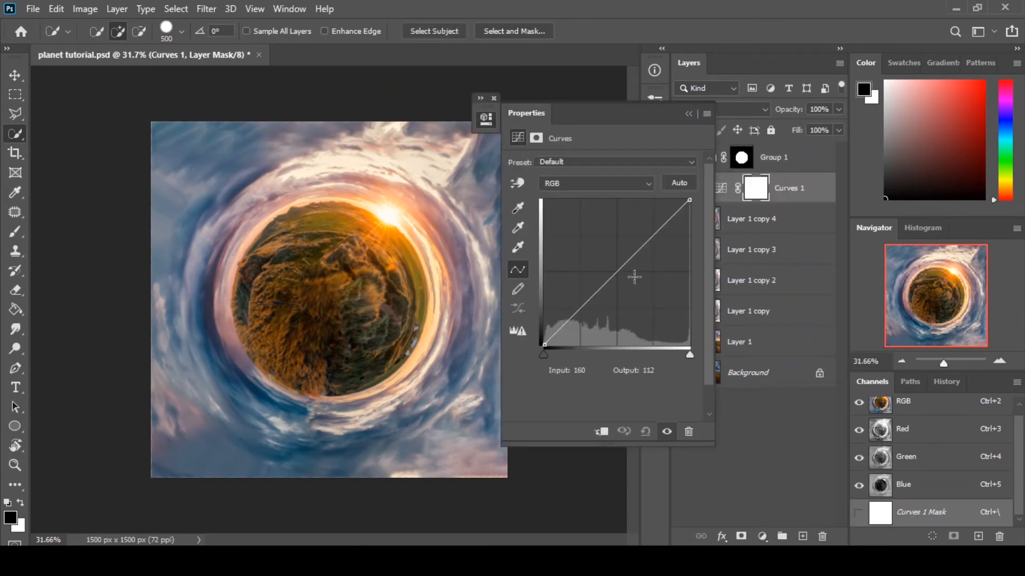
pyautogui.moveTo(585, 314); pyautogui.dragTo(647, 238)
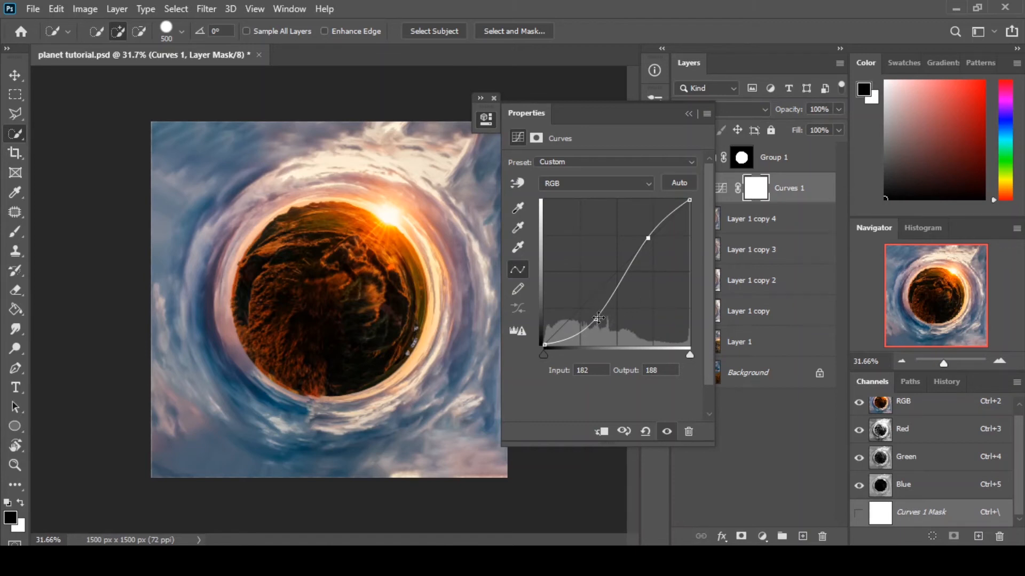
pyautogui.moveTo(598, 318)
pyautogui.mouseDown()
pyautogui.moveTo(585, 313)
pyautogui.moveTo(592, 323)
pyautogui.mouseUp()
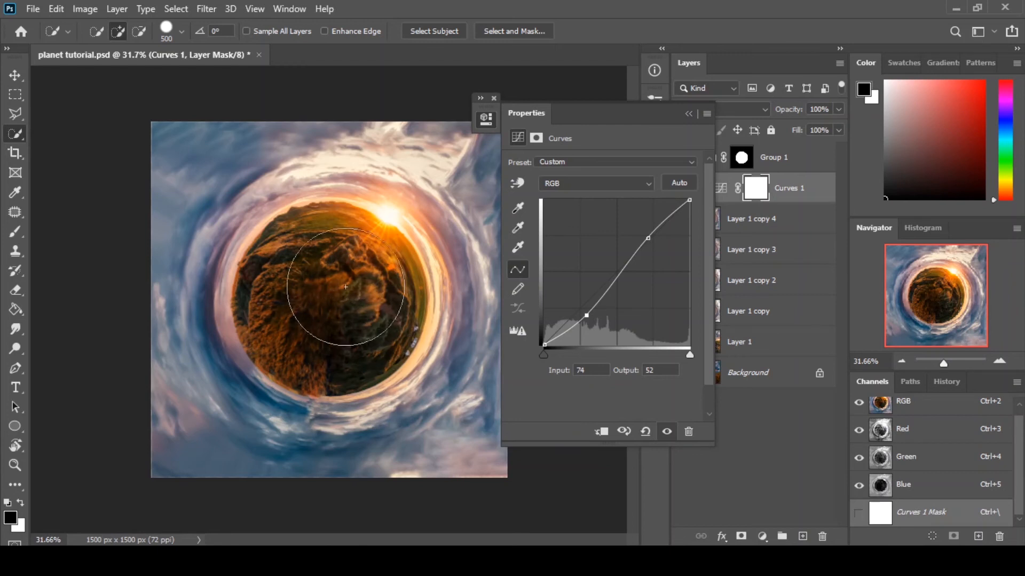
pyautogui.click(643, 432)
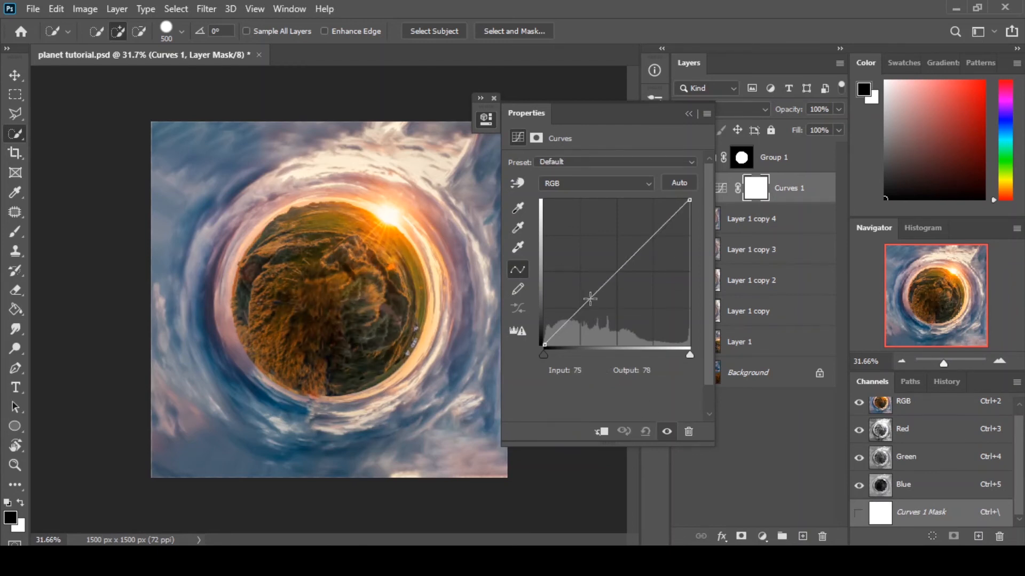
# Darken the planet with an RGB curve point at about input 109, output 71, and invert the Curves layer's mask to black
pyautogui.moveTo(589, 299)
pyautogui.mouseDown()
pyautogui.moveTo(606, 315)
pyautogui.moveTo(607, 303)
pyautogui.mouseUp()
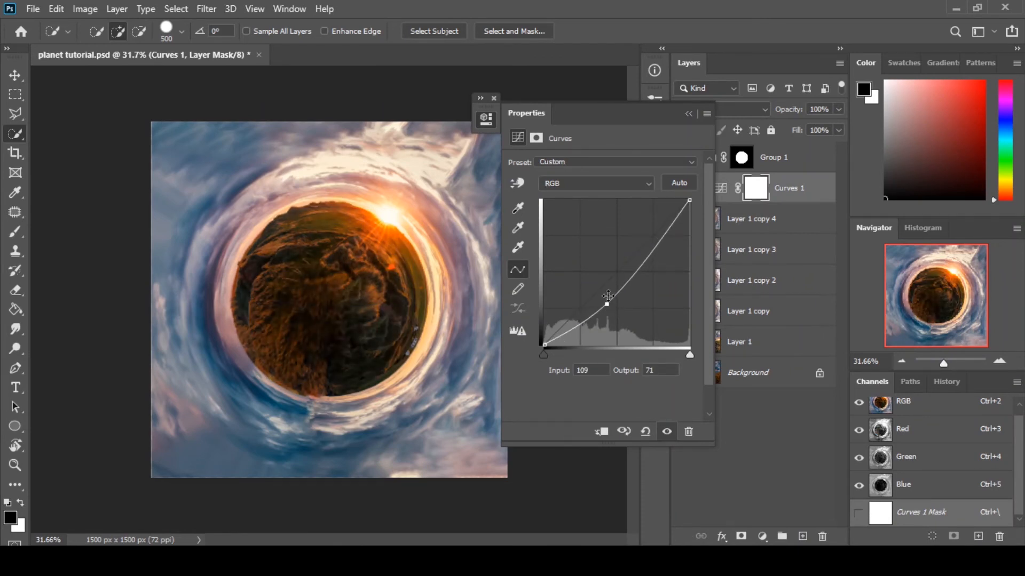
pyautogui.click(684, 113)
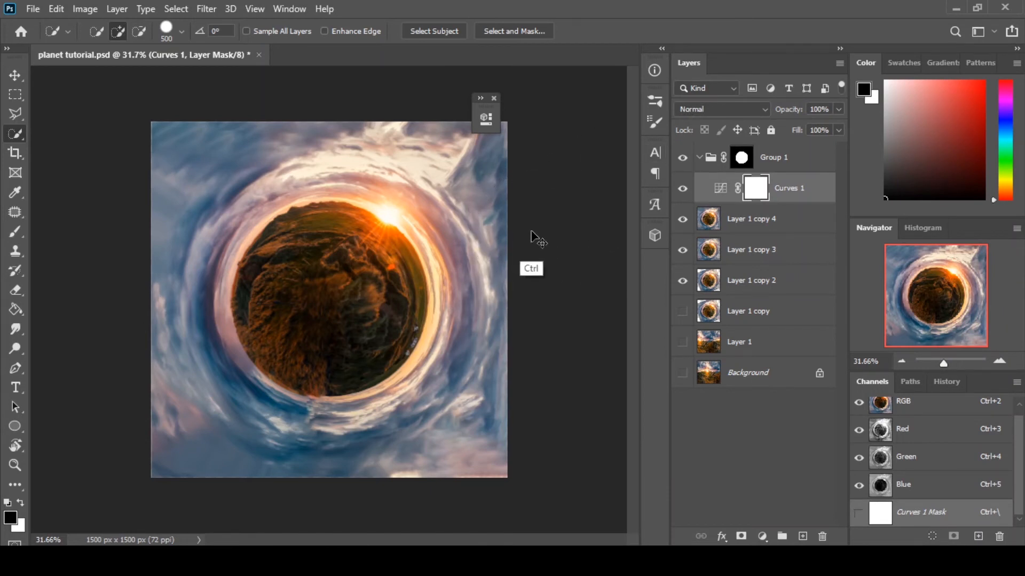
pyautogui.hotkey('ctrl', 'i')
# Paint white on the Curves 1 mask over the planet's centre, left side and lower right using a soft brush enlarged to 462 px
pyautogui.press('b')
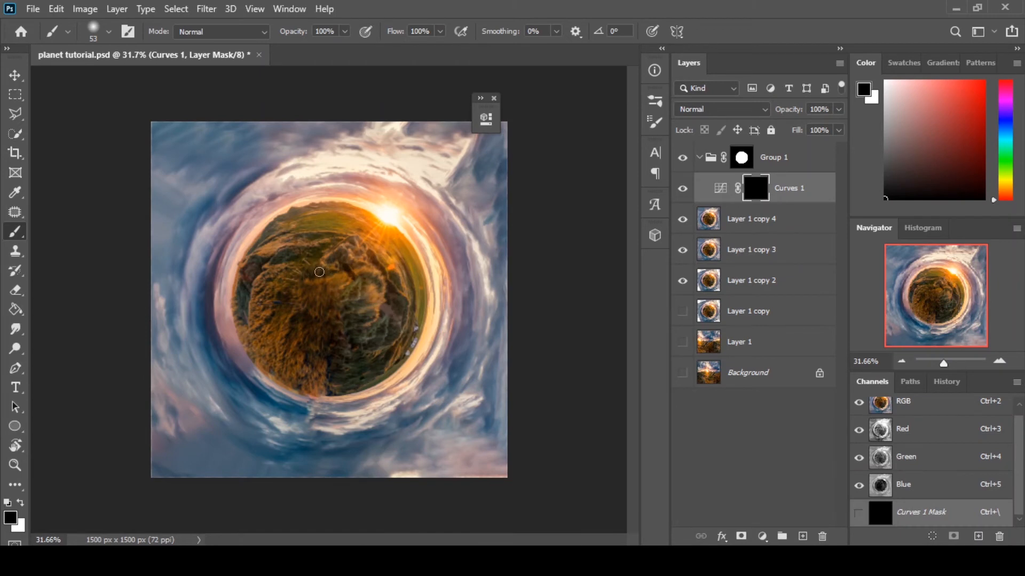
pyautogui.press('x')
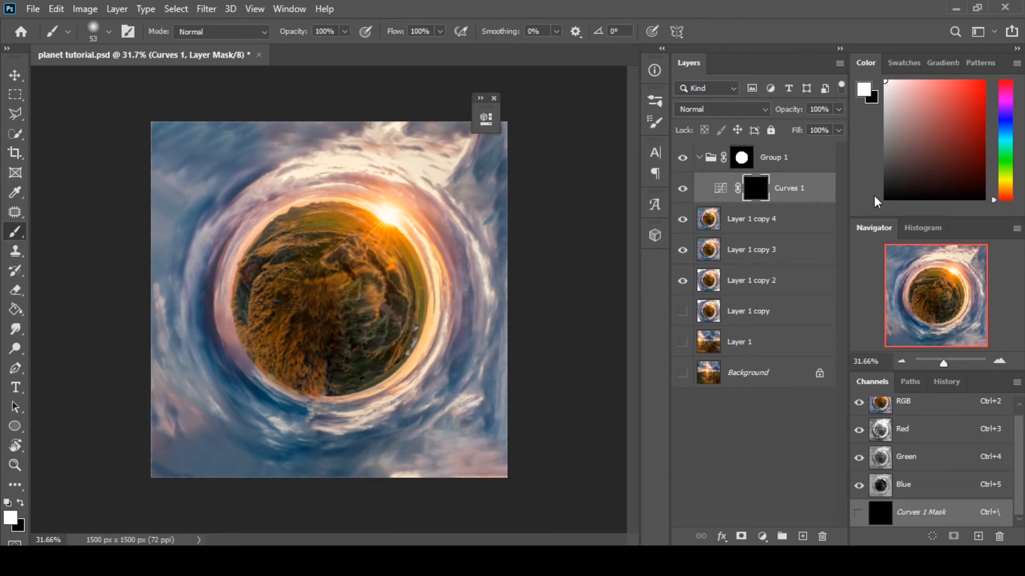
pyautogui.press('s')
pyautogui.press('x')
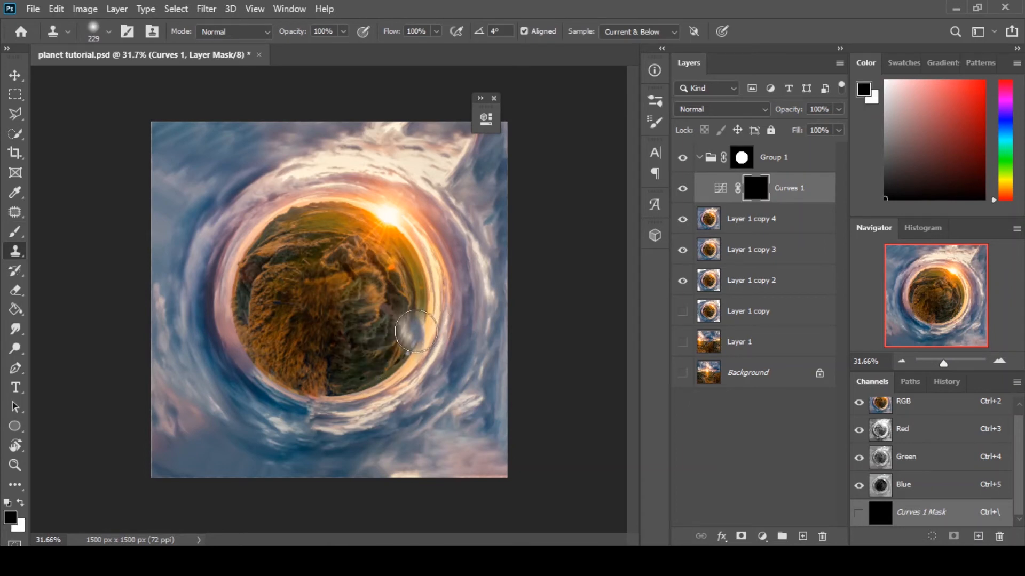
pyautogui.press('b')
pyautogui.press('x')
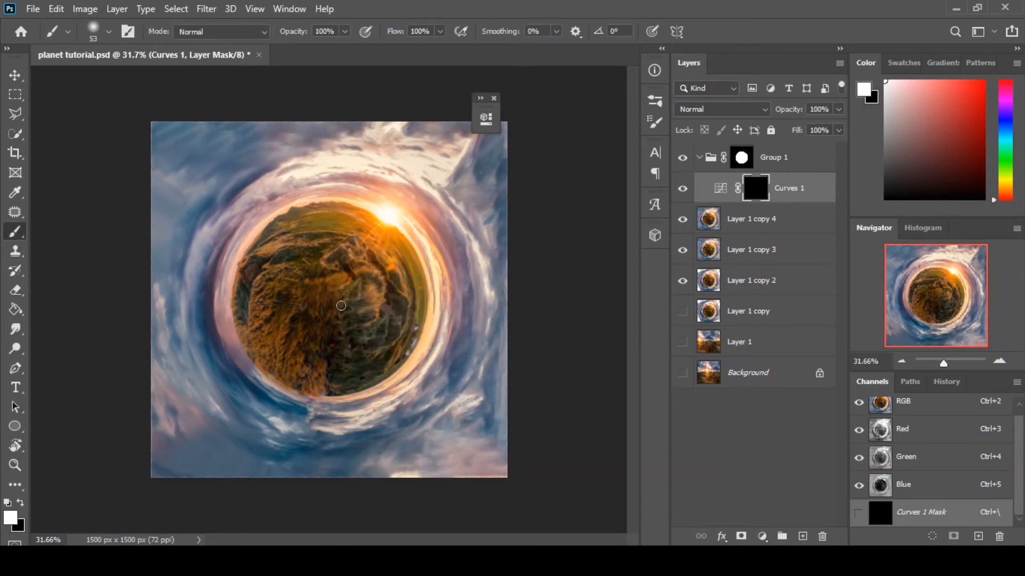
pyautogui.moveTo(341, 305); pyautogui.dragTo(367, 299)
pyautogui.moveTo(301, 287)
pyautogui.mouseDown()
pyautogui.moveTo(338, 298)
pyautogui.moveTo(328, 298)
pyautogui.mouseUp()
pyautogui.moveTo(276, 257); pyautogui.dragTo(303, 353)
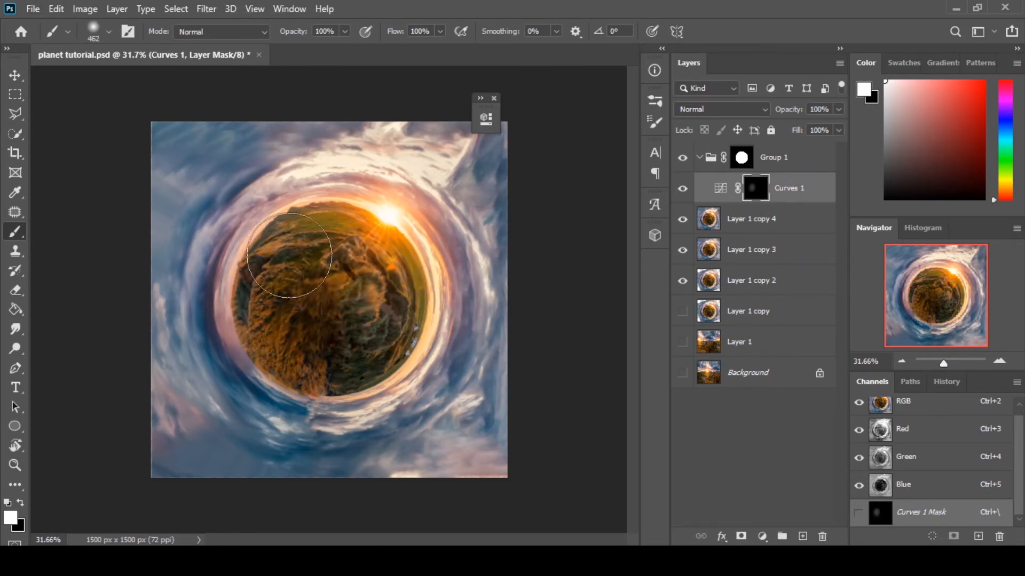
pyautogui.moveTo(288, 255)
pyautogui.mouseDown()
pyautogui.moveTo(327, 373)
pyautogui.moveTo(325, 344)
pyautogui.moveTo(304, 340)
pyautogui.moveTo(357, 341)
pyautogui.moveTo(286, 349)
pyautogui.moveTo(329, 356)
pyautogui.moveTo(319, 342)
pyautogui.moveTo(371, 354)
pyautogui.moveTo(296, 331)
pyautogui.moveTo(320, 348)
pyautogui.mouseUp()
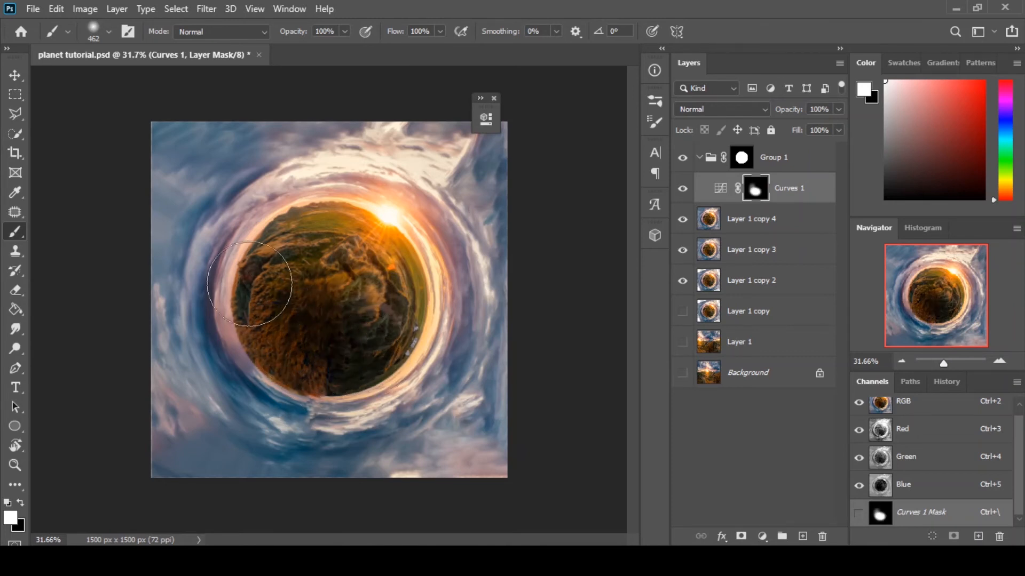
pyautogui.moveTo(250, 284); pyautogui.dragTo(281, 255)
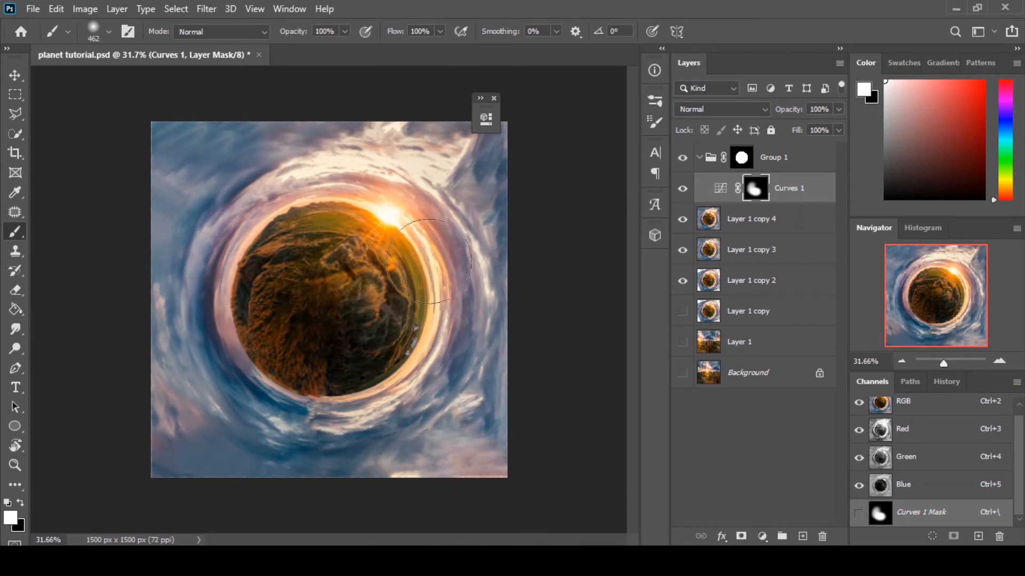
pyautogui.click(393, 325)
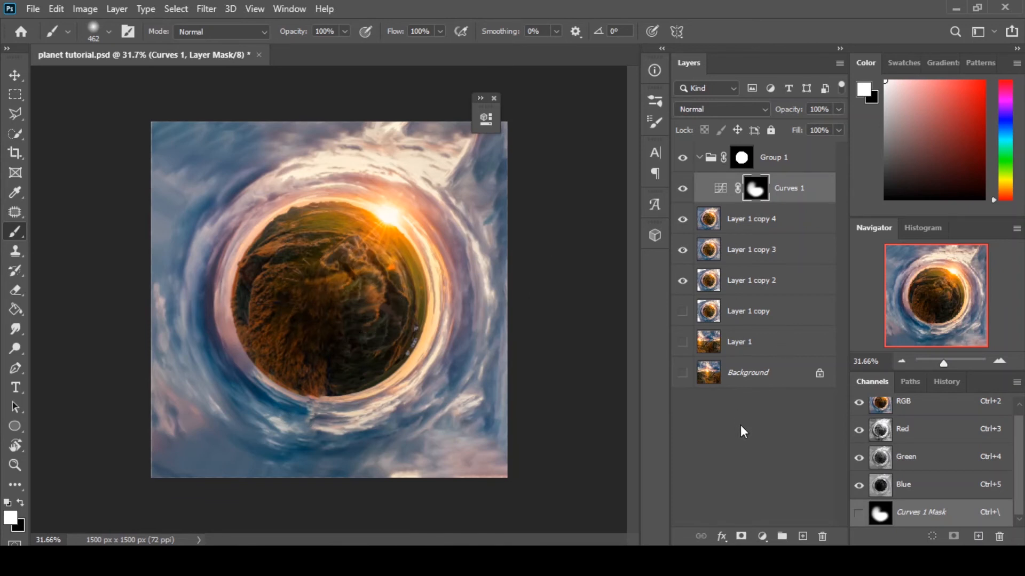
# Add a second darkening Curves layer with a point at input 98, output 54, and invert its mask to black
pyautogui.click(762, 535)
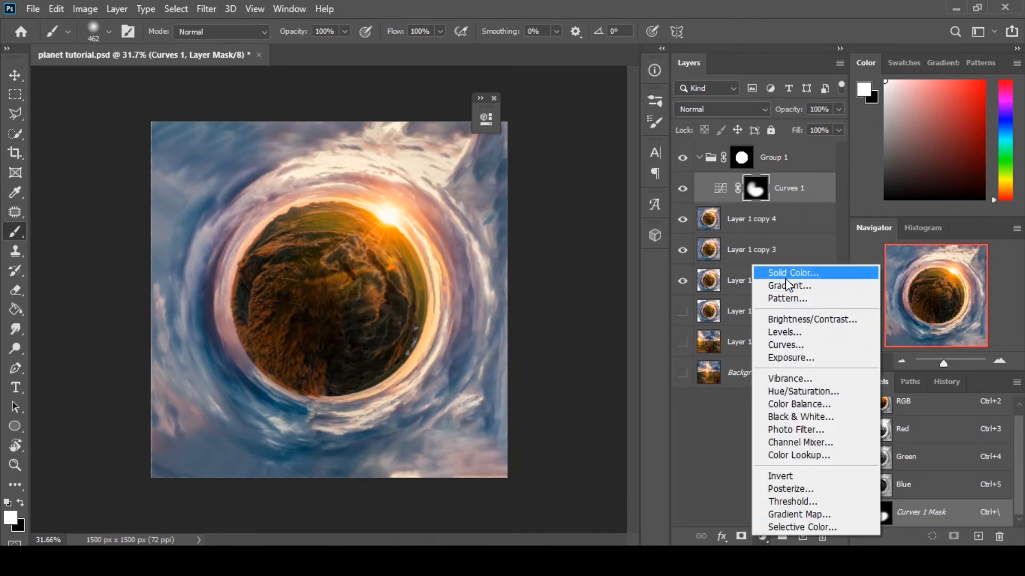
pyautogui.click(789, 343)
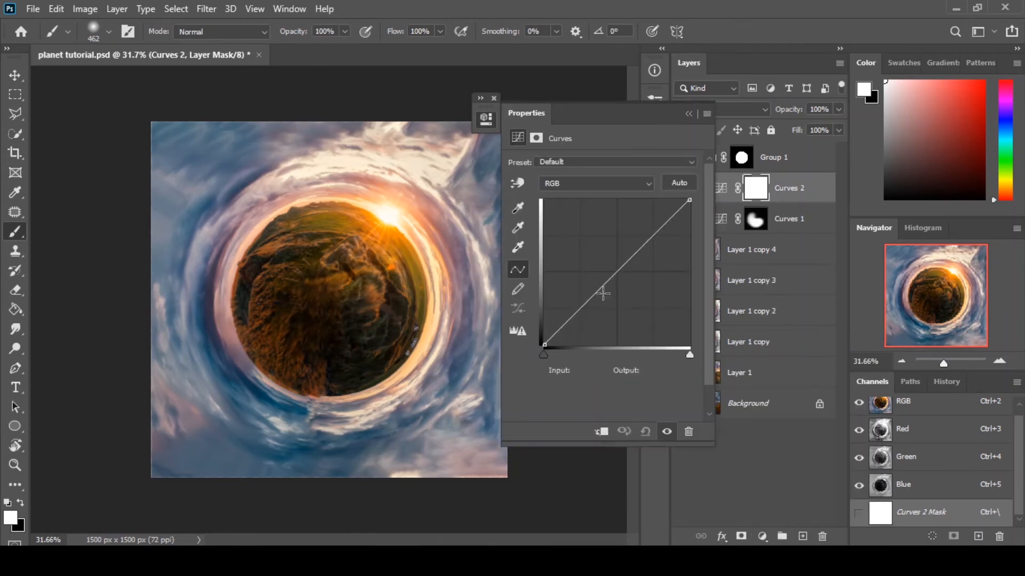
pyautogui.moveTo(584, 303); pyautogui.dragTo(589, 304)
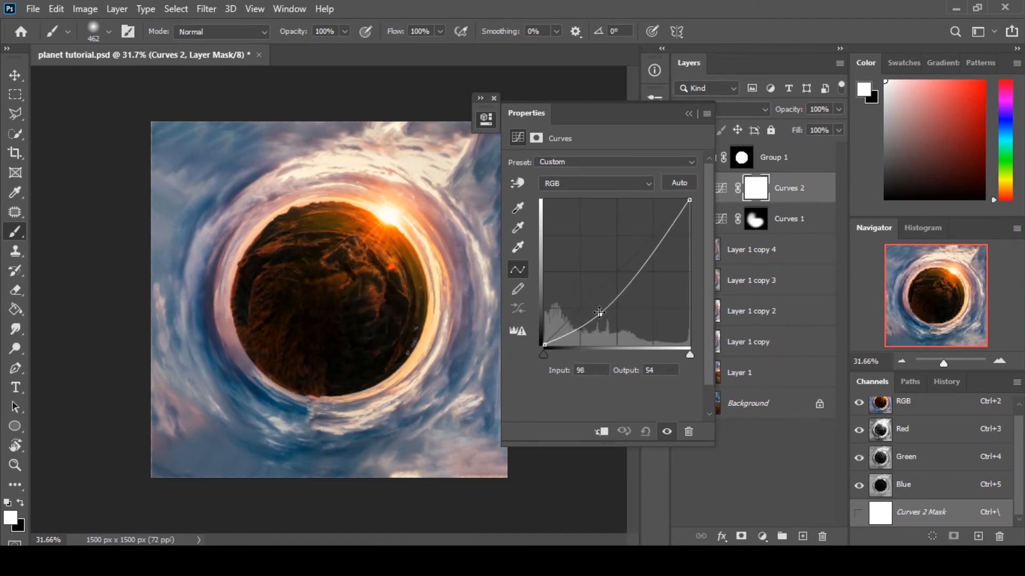
pyautogui.click(688, 114)
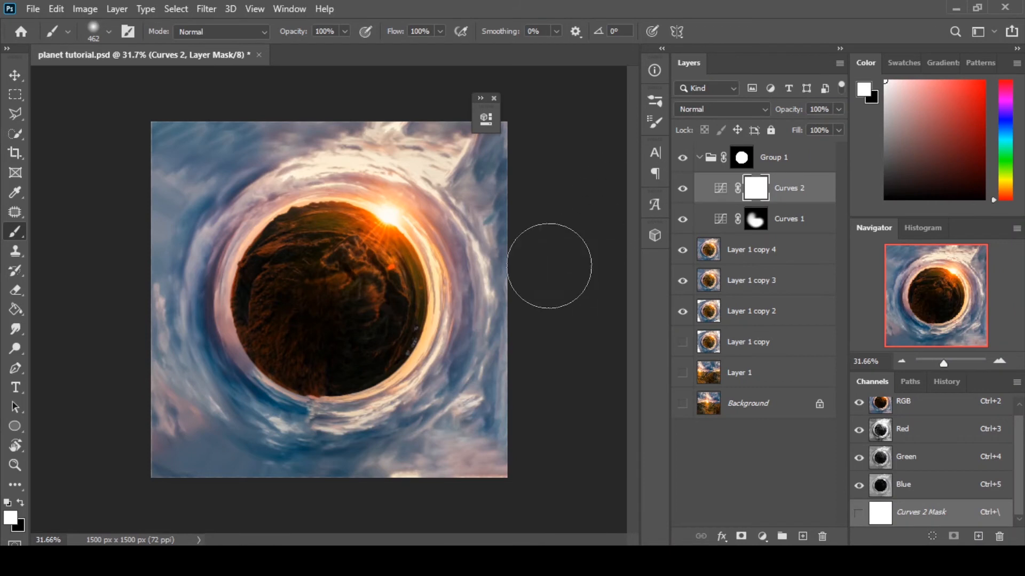
pyautogui.press('ctrl')
pyautogui.hotkey('ctrl', 'i')
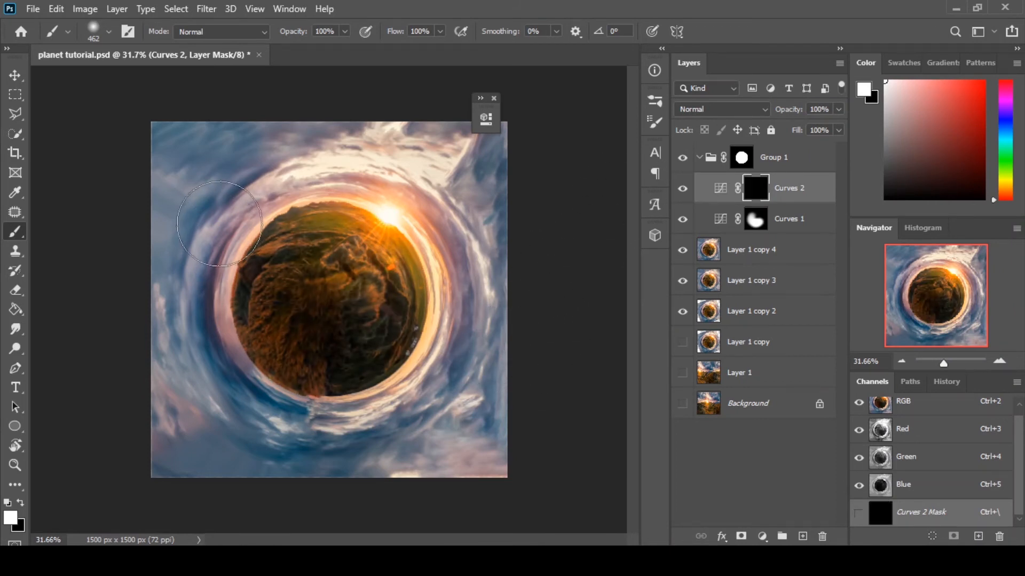
# Paint white on the Curves 2 mask along the planet's left and lower edges, and paint black back over the planet's centre
pyautogui.moveTo(226, 226)
pyautogui.mouseDown()
pyautogui.moveTo(207, 303)
pyautogui.moveTo(207, 270)
pyautogui.moveTo(226, 367)
pyautogui.moveTo(220, 340)
pyautogui.moveTo(255, 419)
pyautogui.moveTo(218, 328)
pyautogui.moveTo(304, 439)
pyautogui.moveTo(337, 419)
pyautogui.moveTo(410, 434)
pyautogui.moveTo(332, 432)
pyautogui.moveTo(434, 420)
pyautogui.moveTo(393, 424)
pyautogui.mouseUp()
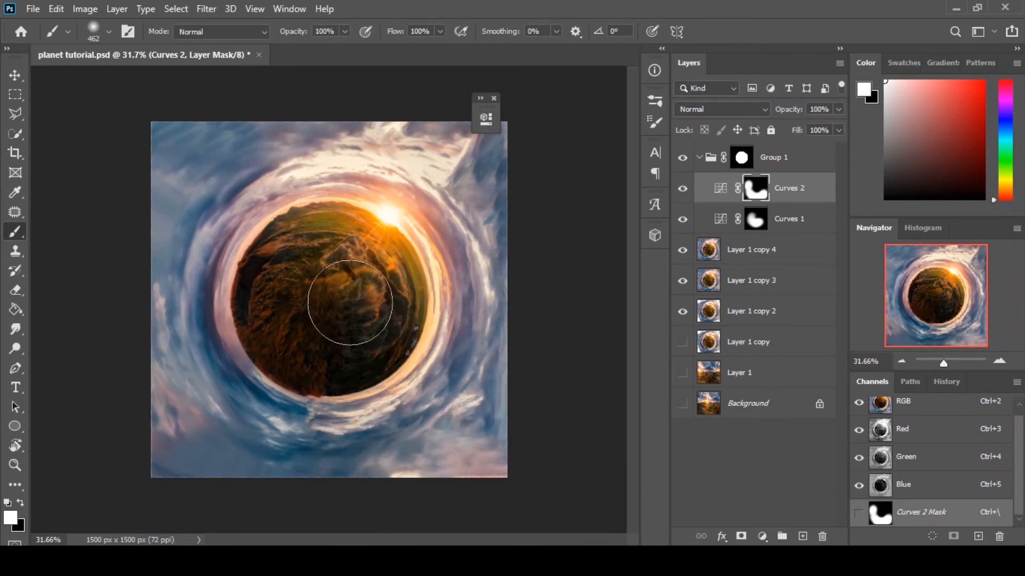
pyautogui.press('x')
pyautogui.moveTo(332, 289); pyautogui.dragTo(336, 319)
pyautogui.press('x')
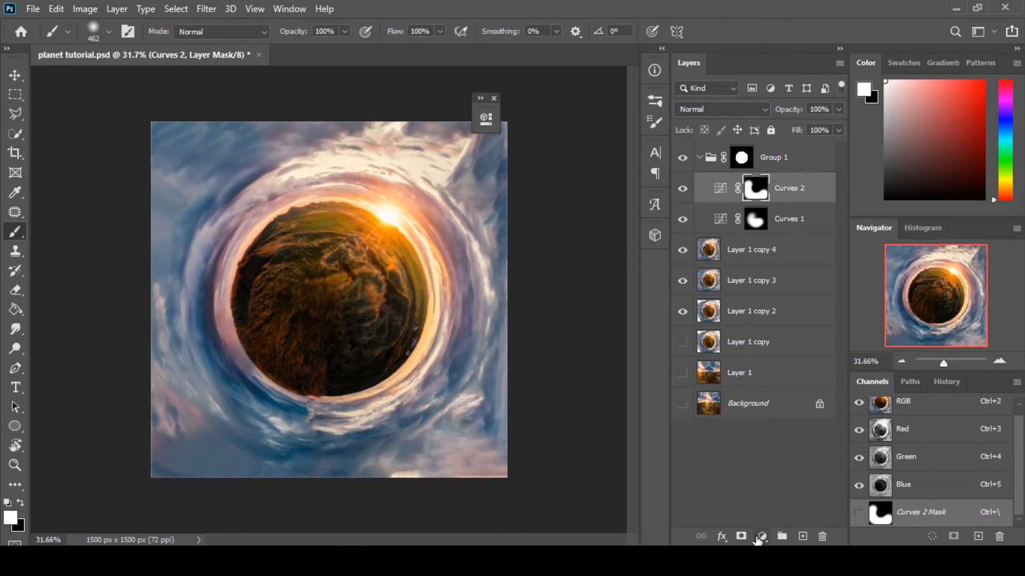
# Add a third Curves layer in the group that brightens the planet's highlights, and invert its mask to black
pyautogui.click(759, 537)
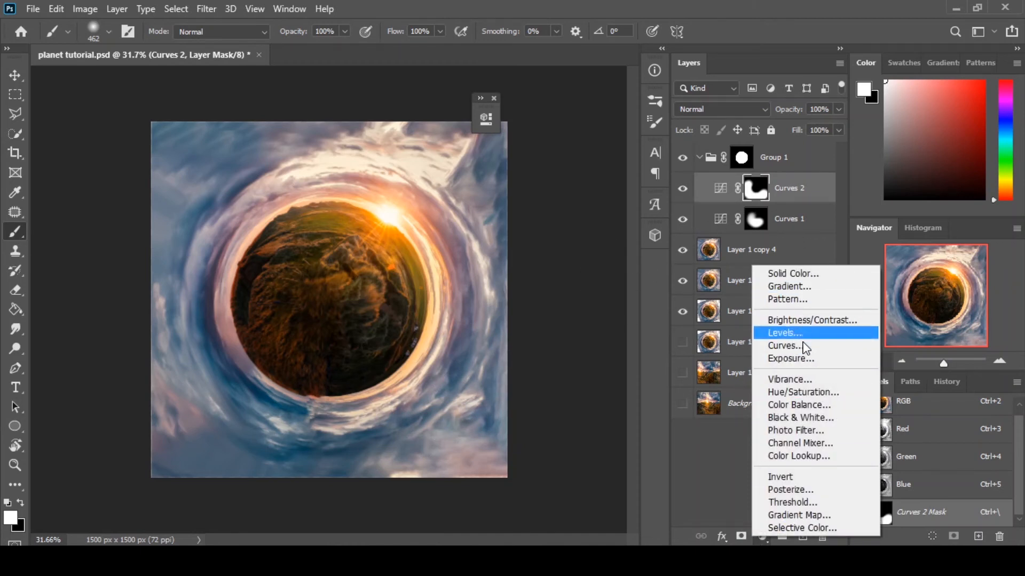
pyautogui.click(803, 348)
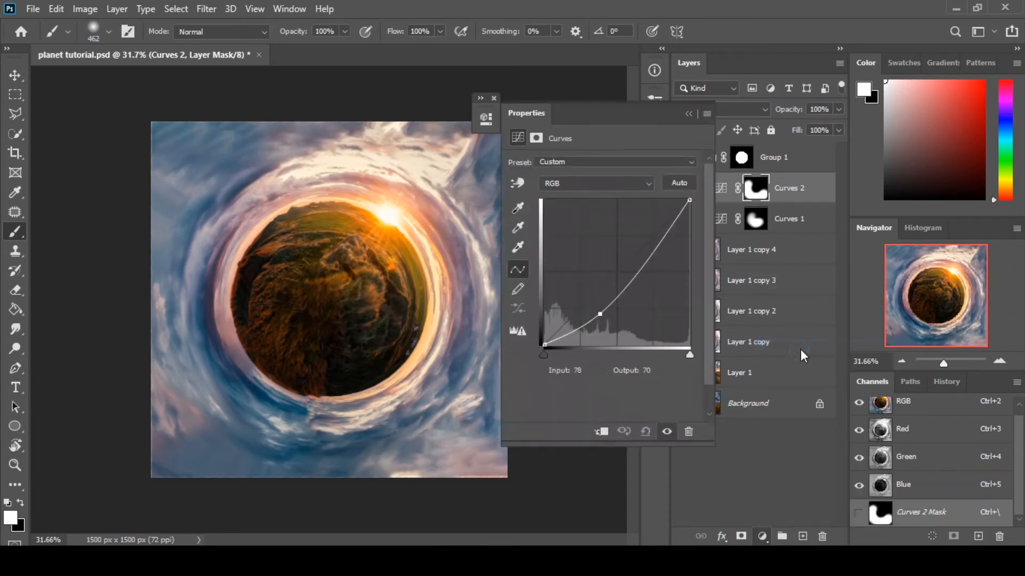
pyautogui.moveTo(647, 236)
pyautogui.mouseDown()
pyautogui.moveTo(630, 222)
pyautogui.moveTo(637, 228)
pyautogui.mouseUp()
pyautogui.click(689, 114)
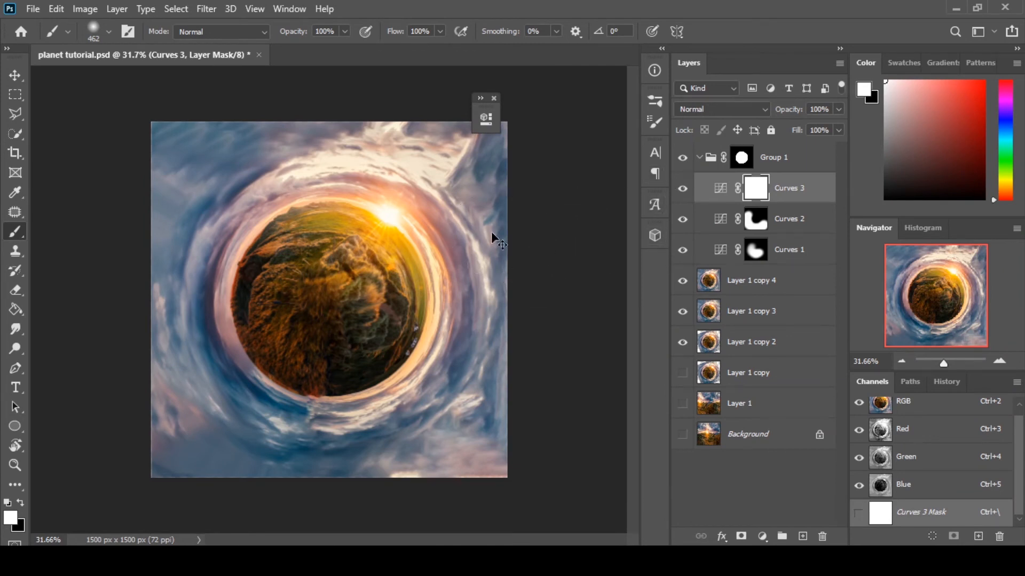
pyautogui.hotkey('ctrl', 'i')
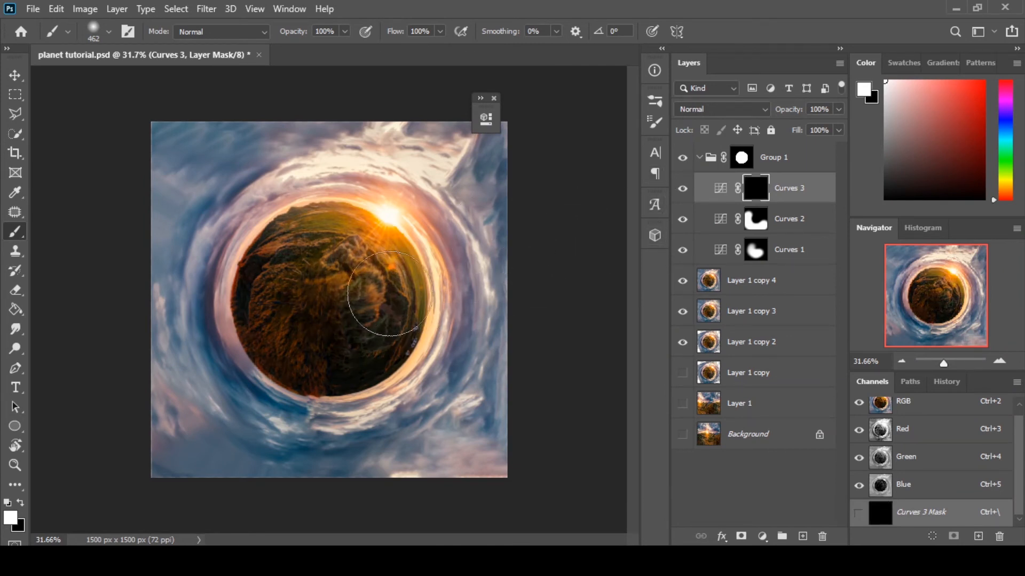
# Paint white on the Curves 3 mask over the planet's upper centre near the sun, and paint black over its upper-left edge
pyautogui.moveTo(353, 261)
pyautogui.mouseDown()
pyautogui.moveTo(345, 232)
pyautogui.moveTo(378, 281)
pyautogui.moveTo(336, 254)
pyautogui.moveTo(399, 288)
pyautogui.moveTo(330, 243)
pyautogui.moveTo(397, 301)
pyautogui.moveTo(330, 252)
pyautogui.moveTo(400, 320)
pyautogui.moveTo(333, 231)
pyautogui.moveTo(393, 321)
pyautogui.moveTo(351, 243)
pyautogui.moveTo(327, 295)
pyautogui.moveTo(379, 256)
pyautogui.moveTo(353, 242)
pyautogui.mouseUp()
pyautogui.press('x')
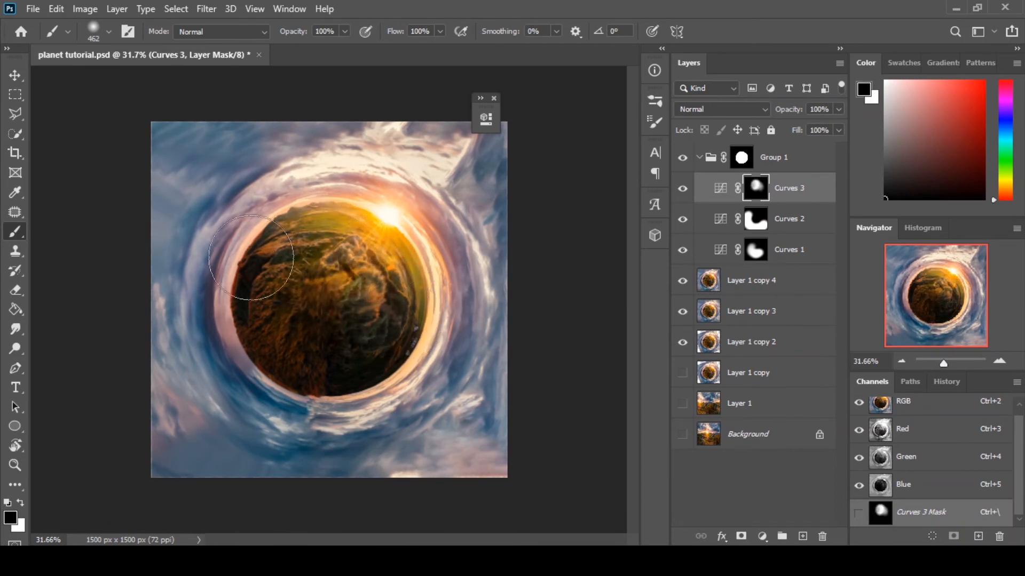
pyautogui.moveTo(283, 218)
pyautogui.mouseDown()
pyautogui.moveTo(232, 253)
pyautogui.moveTo(212, 249)
pyautogui.moveTo(256, 229)
pyautogui.moveTo(252, 239)
pyautogui.moveTo(286, 255)
pyautogui.moveTo(251, 233)
pyautogui.moveTo(316, 183)
pyautogui.moveTo(273, 233)
pyautogui.mouseUp()
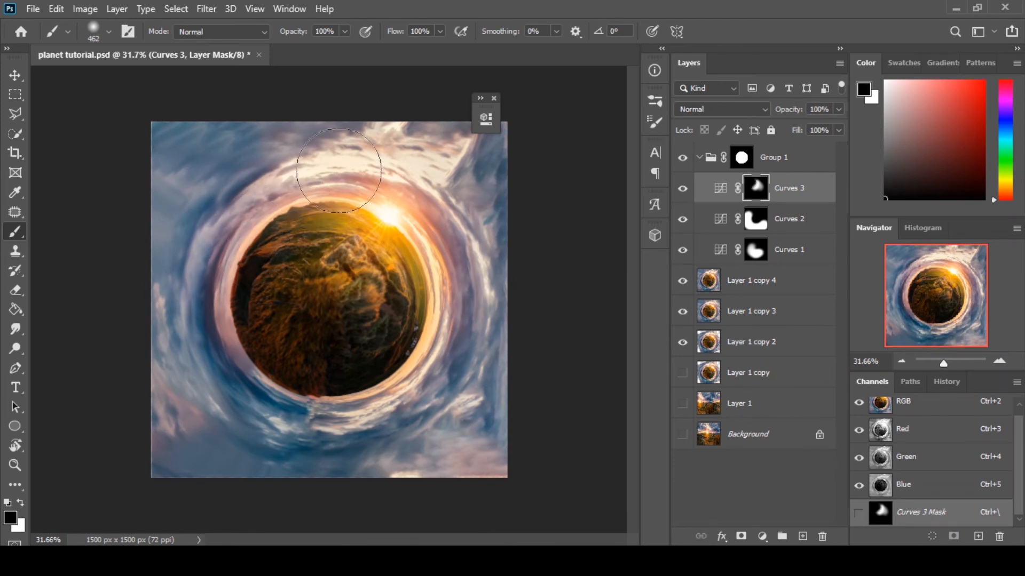
pyautogui.press('x')
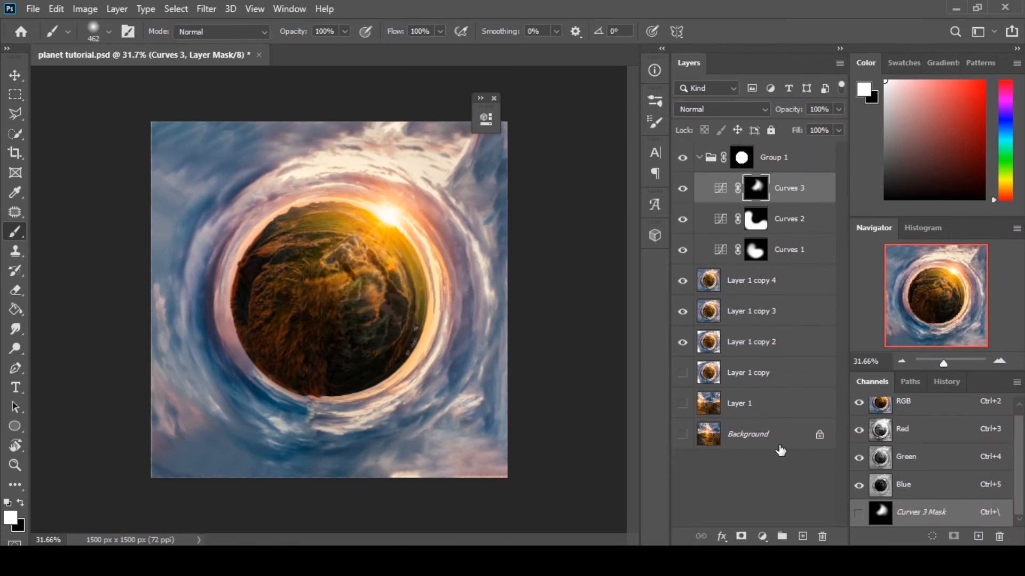
# Add a fourth Curves layer in the group with a brightening point at input 150, output 206, and invert its mask to black
pyautogui.click(762, 536)
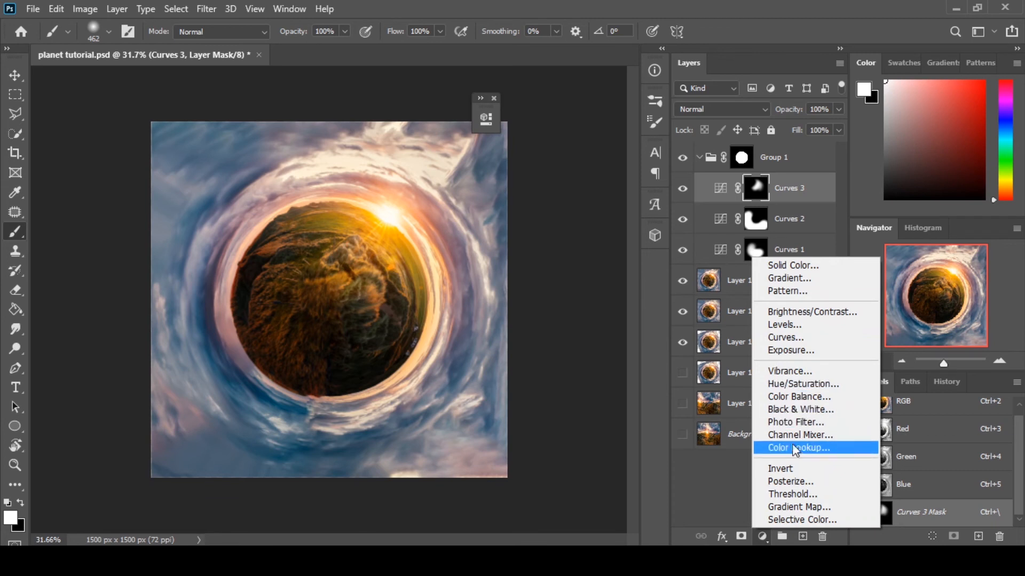
pyautogui.click(803, 340)
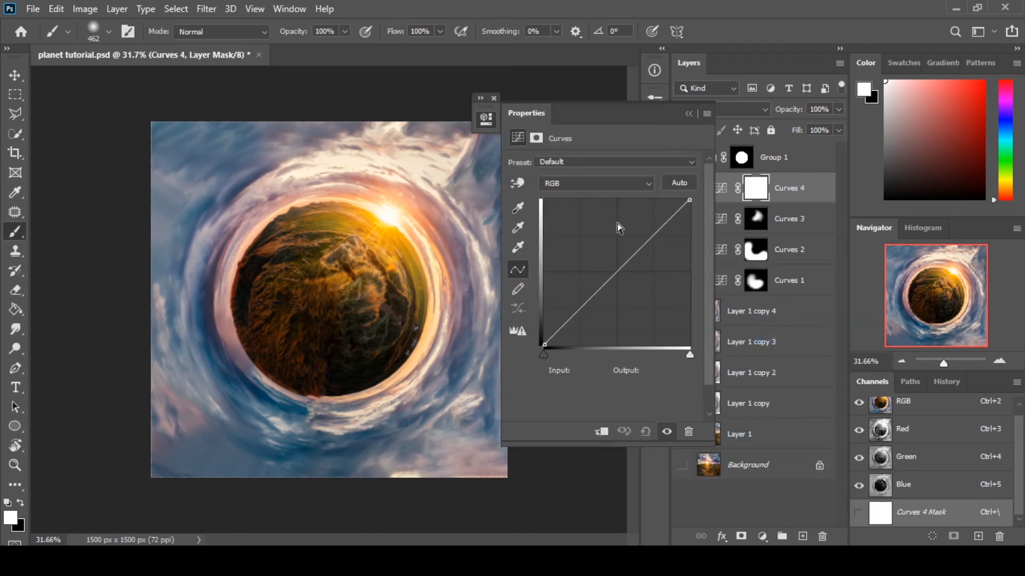
pyautogui.moveTo(616, 273); pyautogui.dragTo(640, 239)
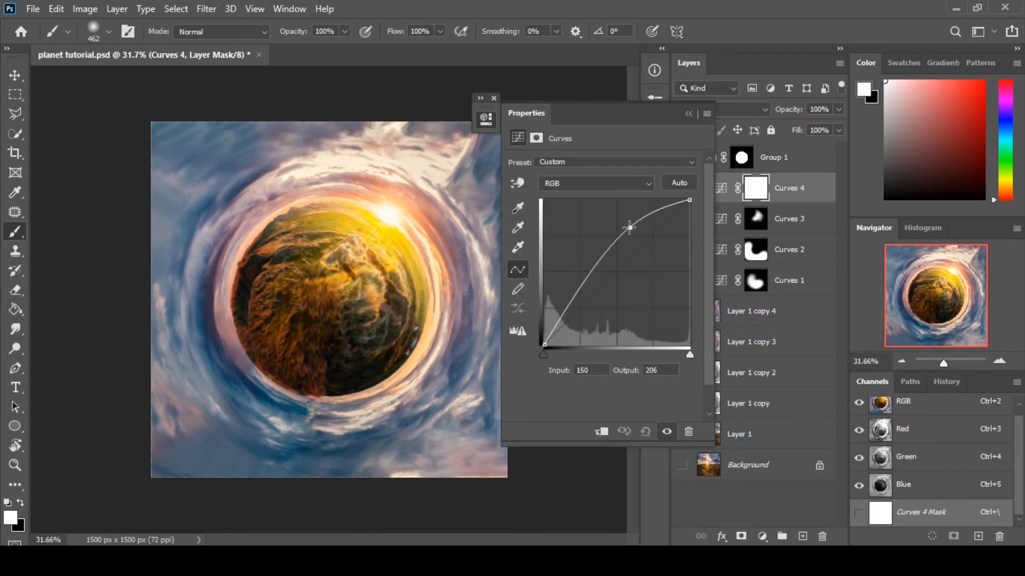
pyautogui.click(689, 114)
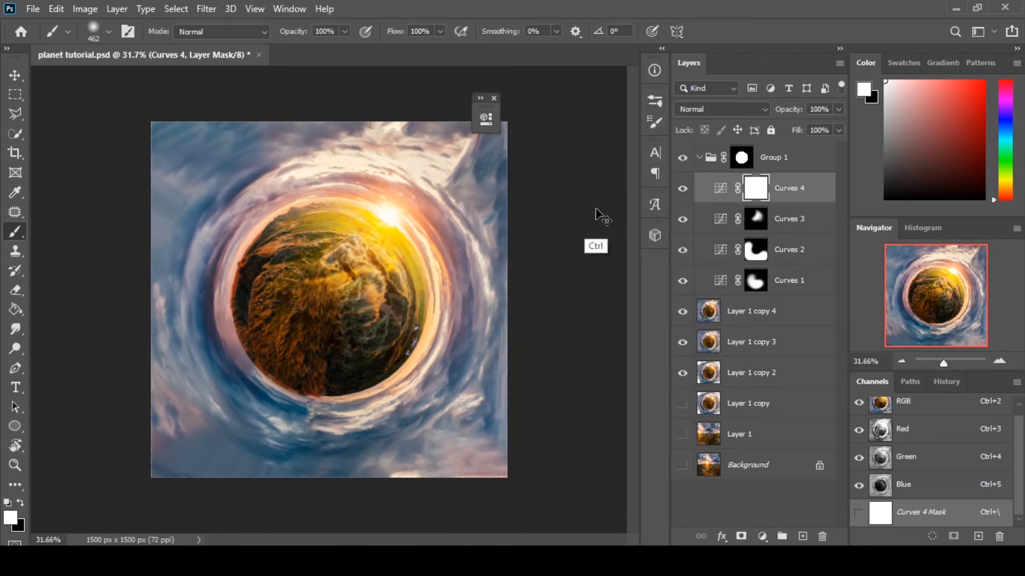
pyautogui.hotkey('ctrl', 'i')
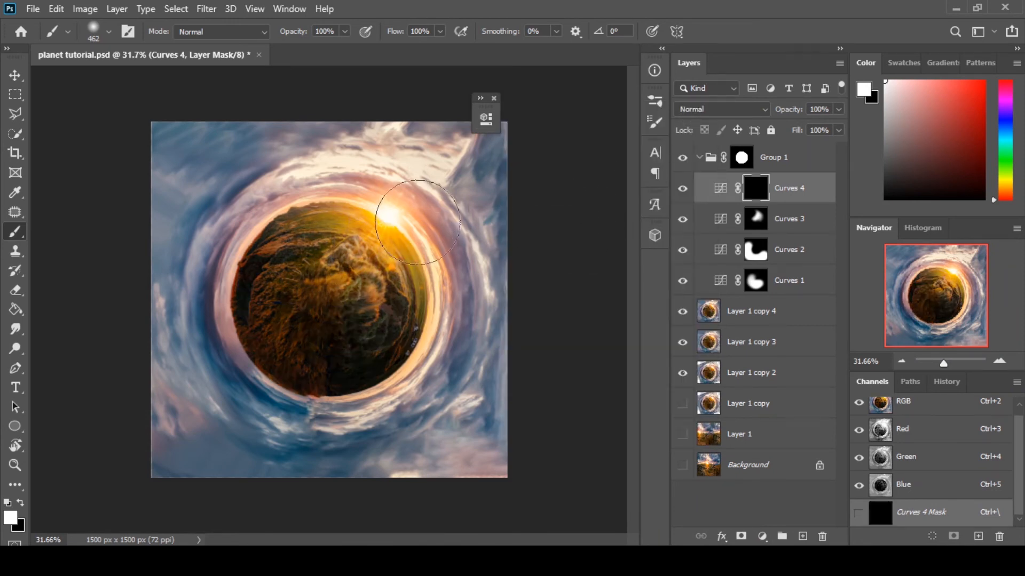
# Paint white on the Curves 4 mask around the sun and along the planet's upper and right edges, using a smaller brush for the edges
pyautogui.moveTo(417, 222); pyautogui.dragTo(393, 215)
pyautogui.click(393, 212)
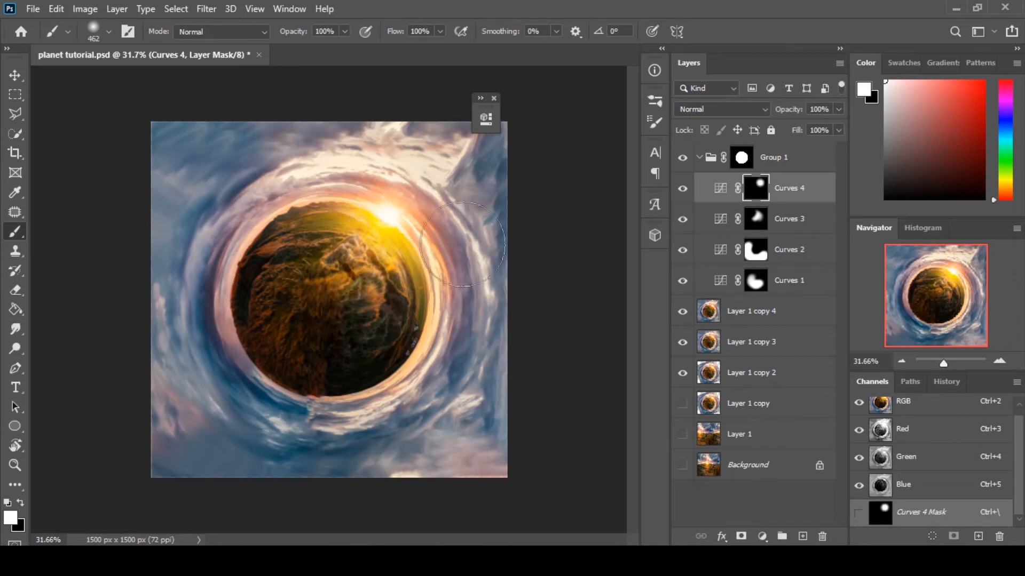
pyautogui.moveTo(948, 364); pyautogui.dragTo(949, 364)
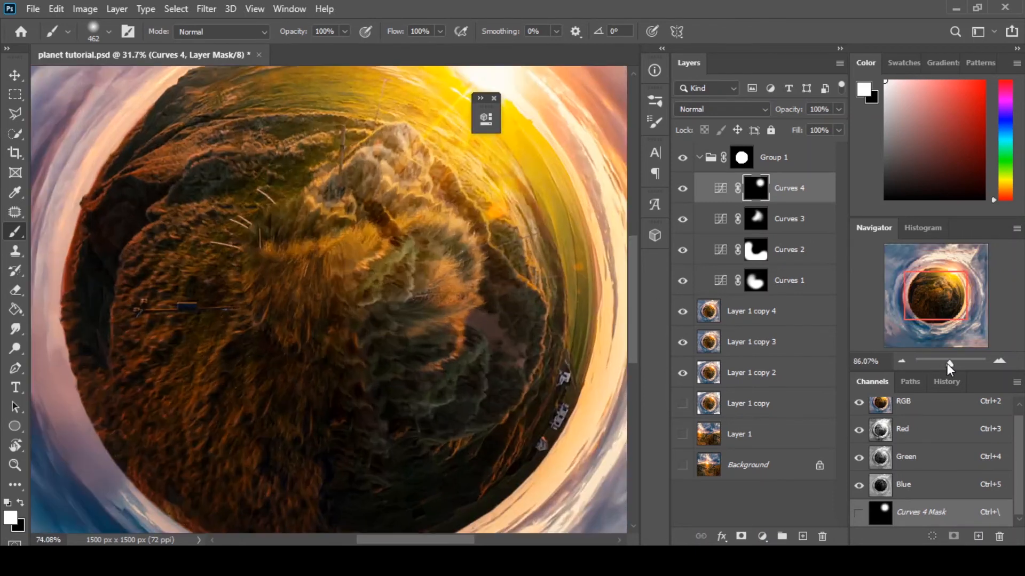
pyautogui.moveTo(937, 303); pyautogui.dragTo(951, 289)
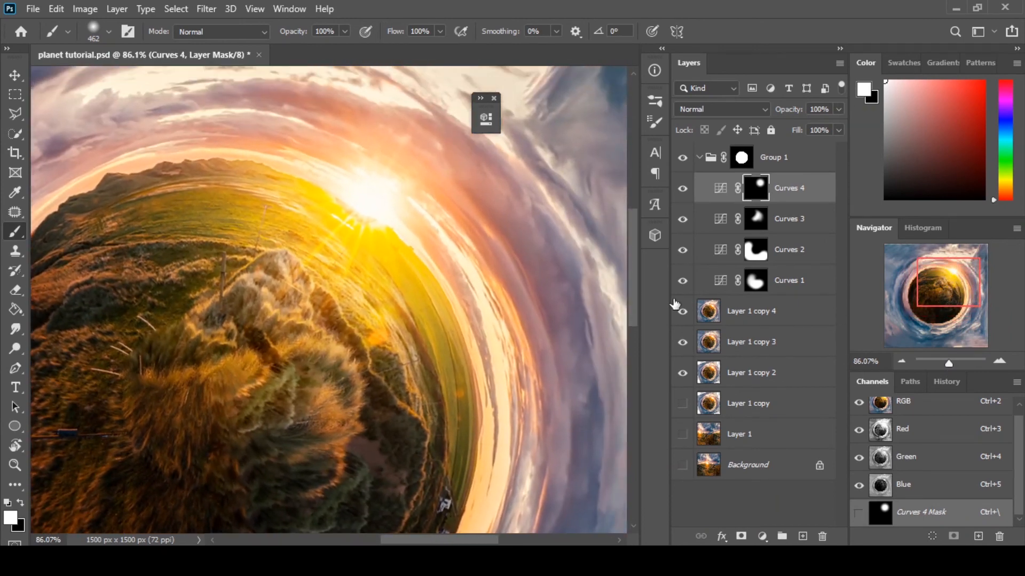
pyautogui.moveTo(491, 245)
pyautogui.mouseDown()
pyautogui.moveTo(454, 256)
pyautogui.moveTo(380, 250)
pyautogui.mouseUp()
pyautogui.moveTo(478, 306)
pyautogui.mouseDown()
pyautogui.moveTo(464, 266)
pyautogui.moveTo(484, 336)
pyautogui.moveTo(486, 499)
pyautogui.mouseUp()
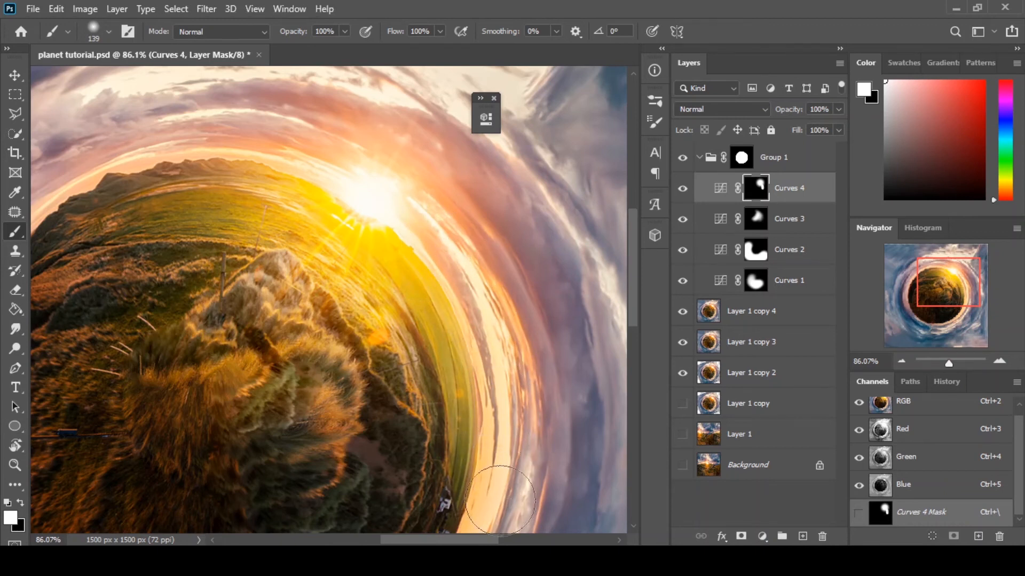
pyautogui.moveTo(179, 145)
pyautogui.mouseDown()
pyautogui.moveTo(315, 150)
pyautogui.moveTo(360, 176)
pyautogui.moveTo(295, 187)
pyautogui.mouseUp()
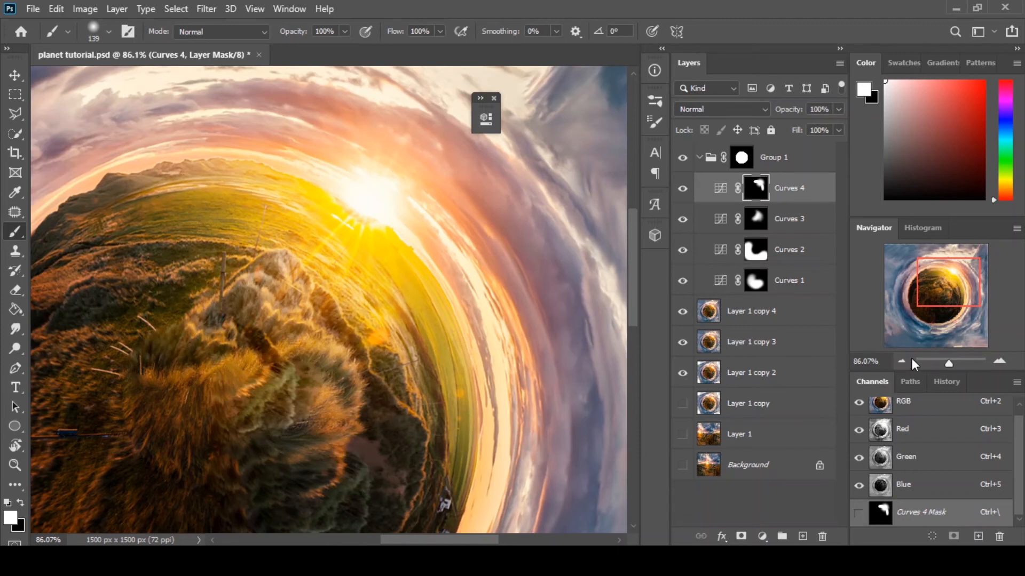
# Compare the planet with and without Group 1's adjustments, and select and collapse the group
pyautogui.moveTo(911, 359); pyautogui.dragTo(945, 370)
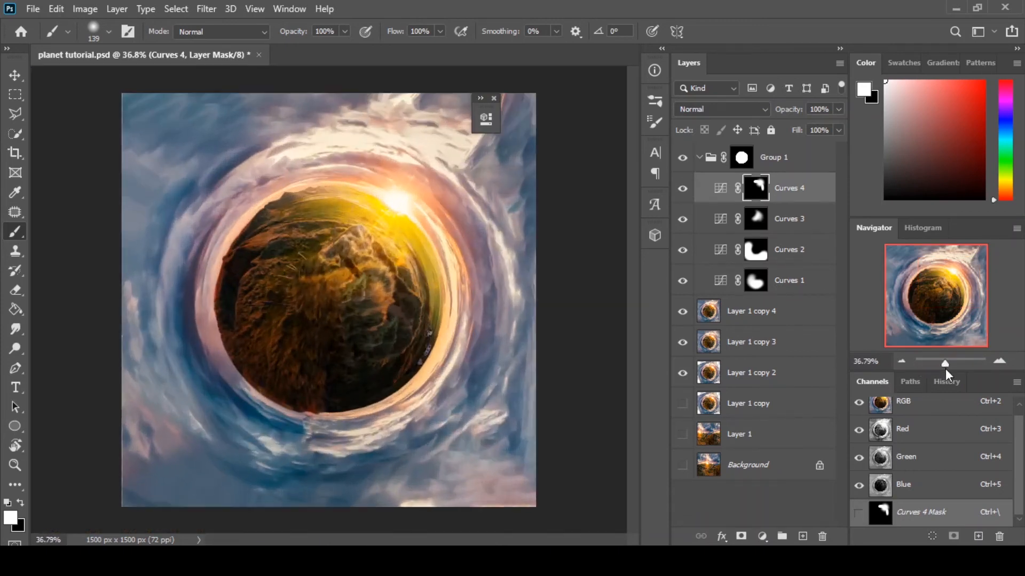
pyautogui.click(684, 158)
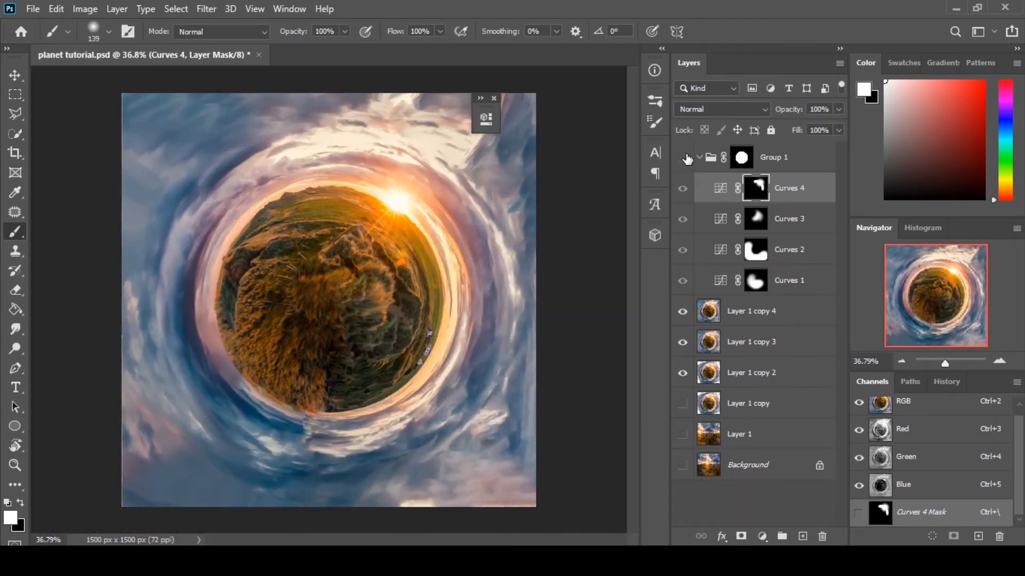
pyautogui.click(685, 158)
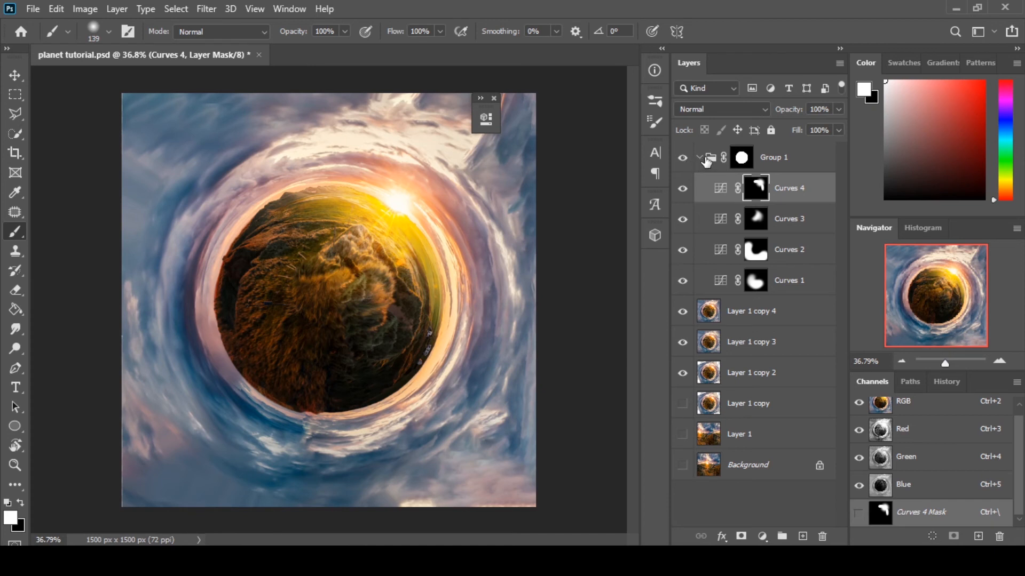
pyautogui.click(706, 159)
pyautogui.click(700, 158)
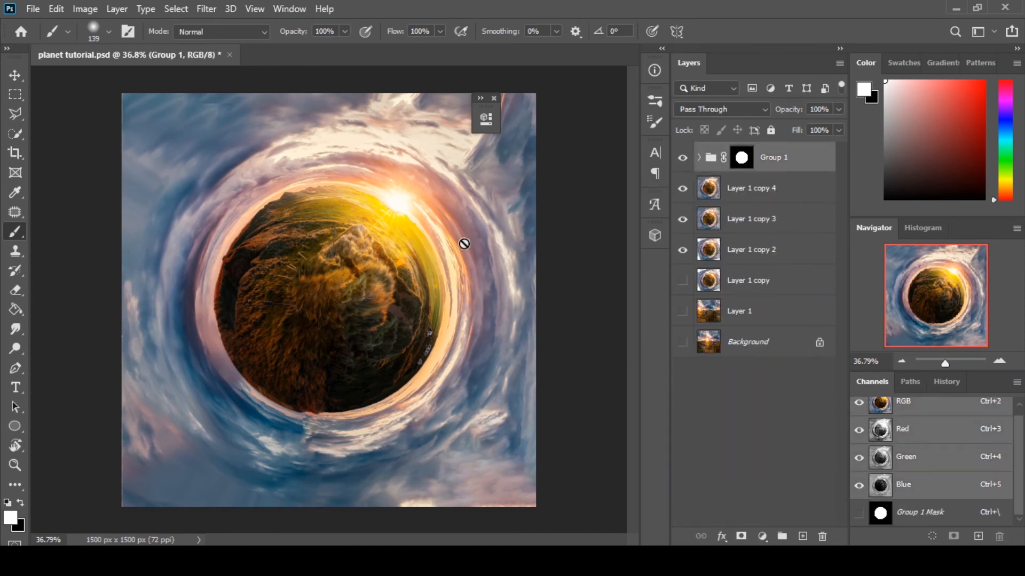
pyautogui.click(427, 243)
pyautogui.click(500, 230)
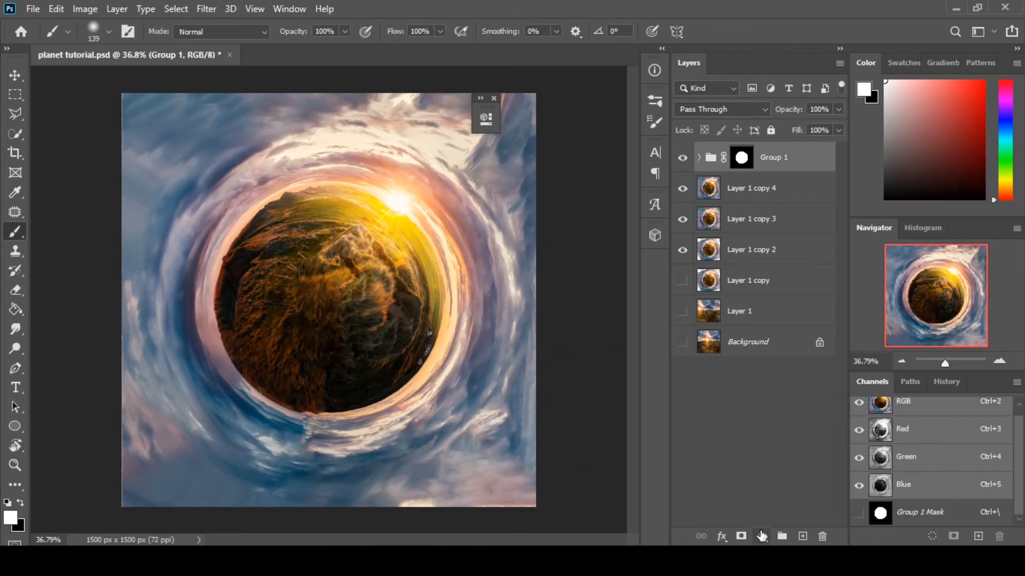
# Try a Color Lookup adjustment layer above Group 1 with the Fuji ETERNA 250D Fuji 3510 3D LUT
pyautogui.click(761, 535)
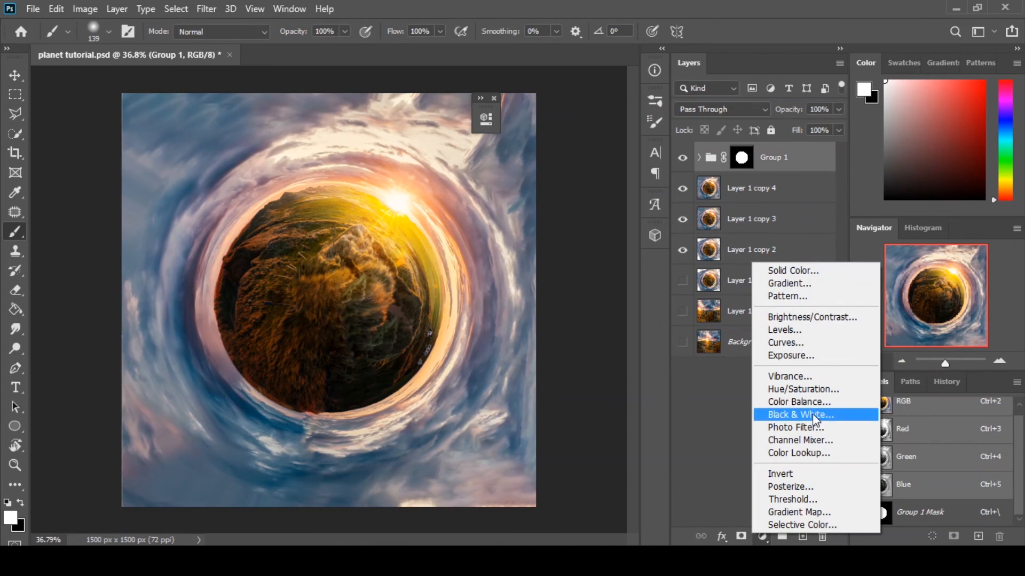
pyautogui.click(809, 454)
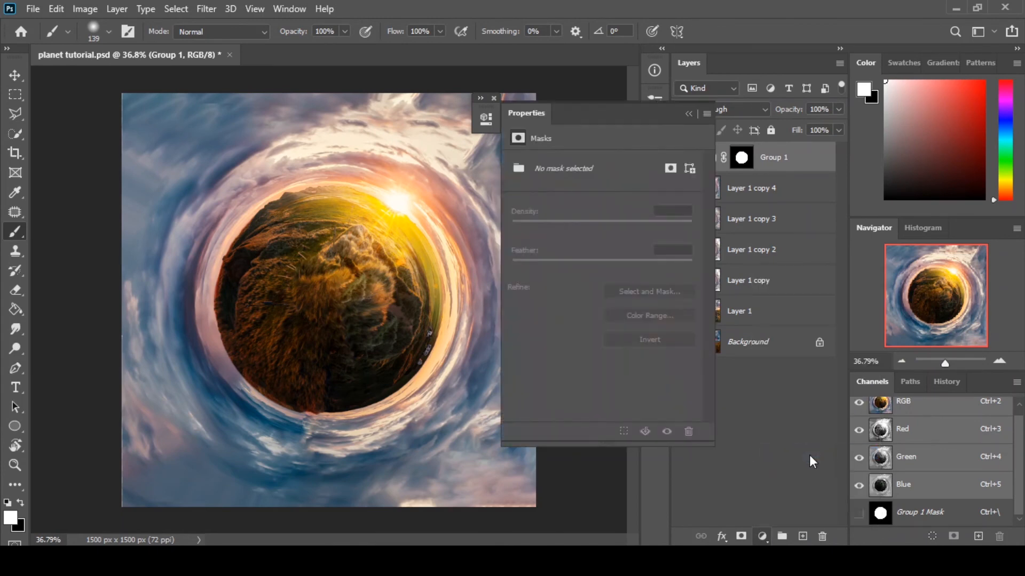
pyautogui.click(601, 166)
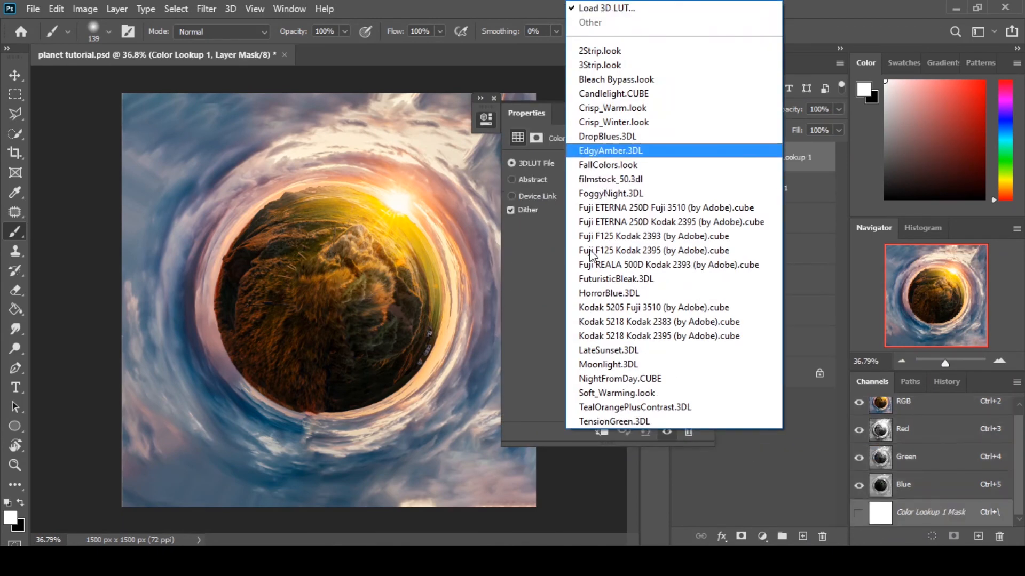
pyautogui.click(615, 208)
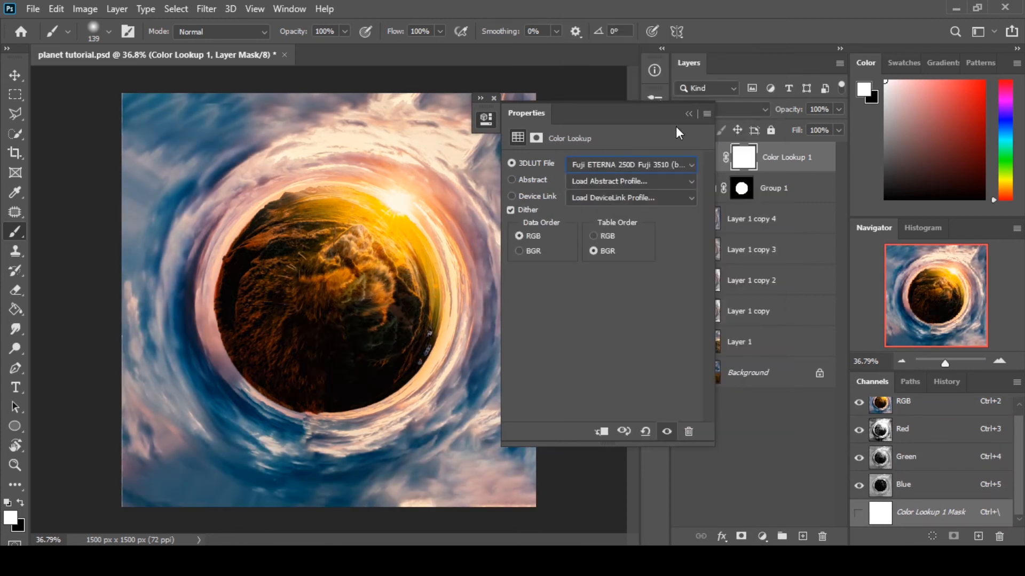
pyautogui.click(688, 114)
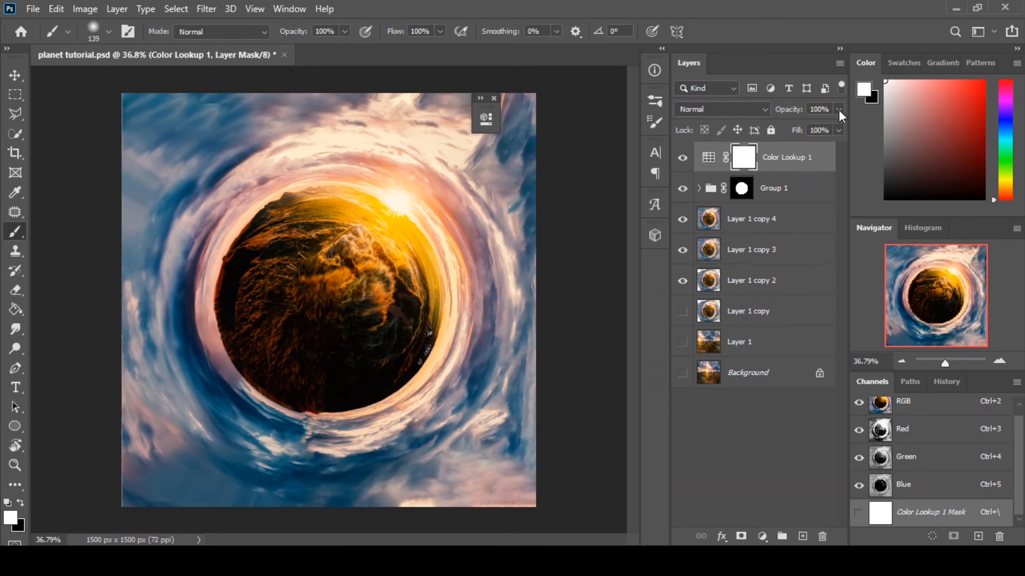
pyautogui.moveTo(802, 129); pyautogui.dragTo(879, 141)
# Delete the Color Lookup adjustment layer above Group 1
pyautogui.click(716, 161)
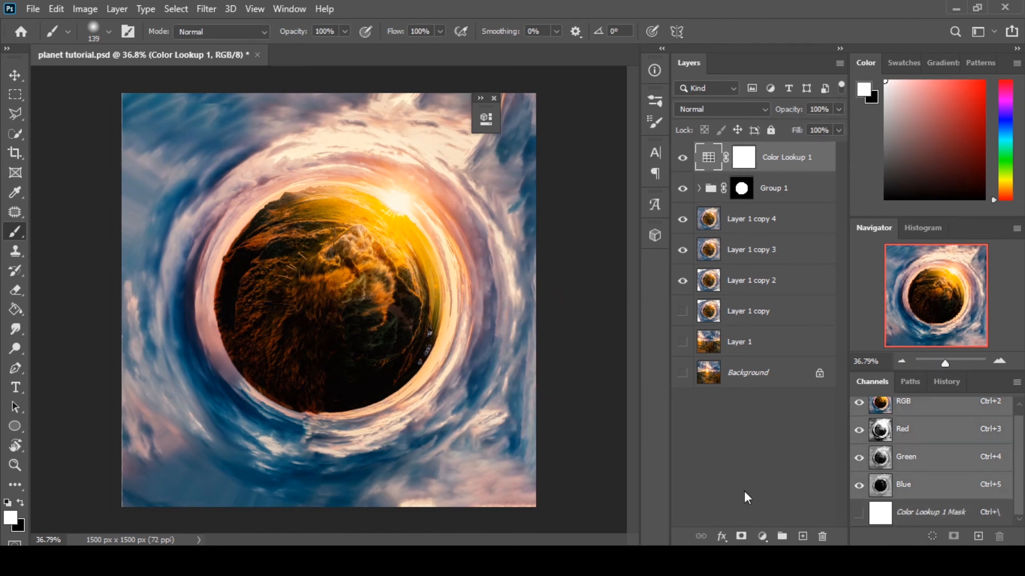
pyautogui.click(824, 536)
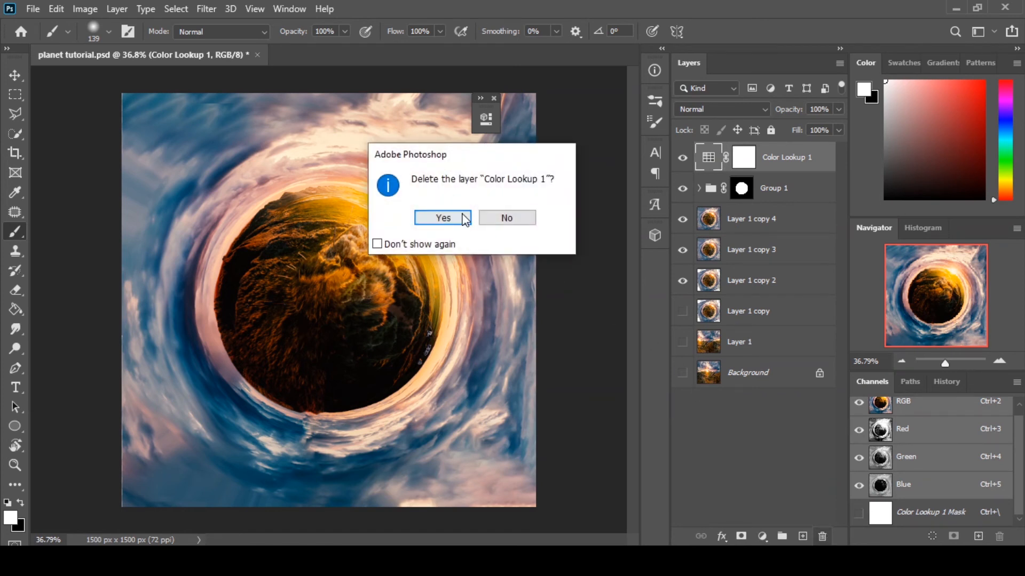
pyautogui.click(441, 215)
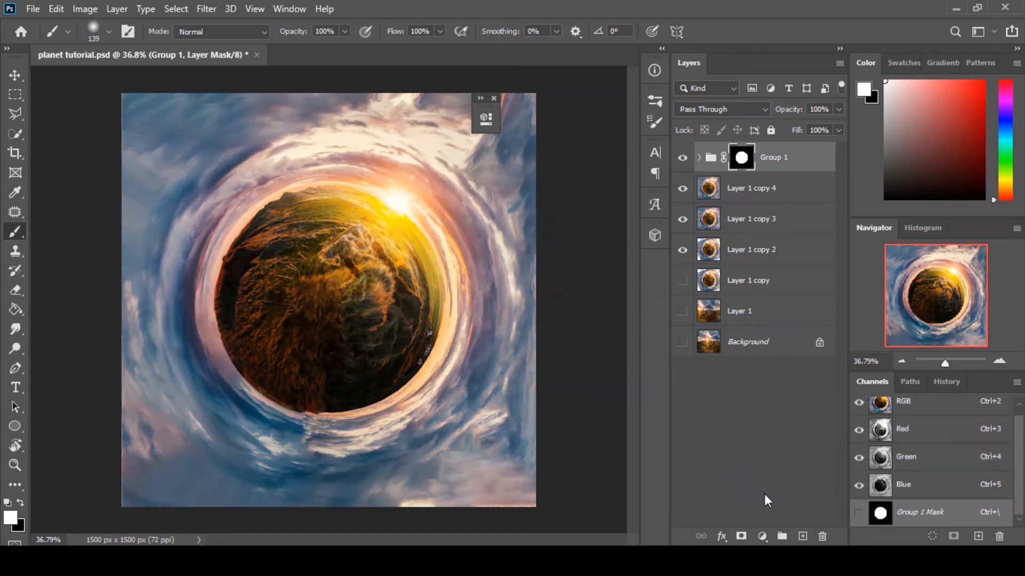
# Add a new layer above Group 1, stamp all visible layers into it, and close the floating panel covering the image
pyautogui.click(802, 536)
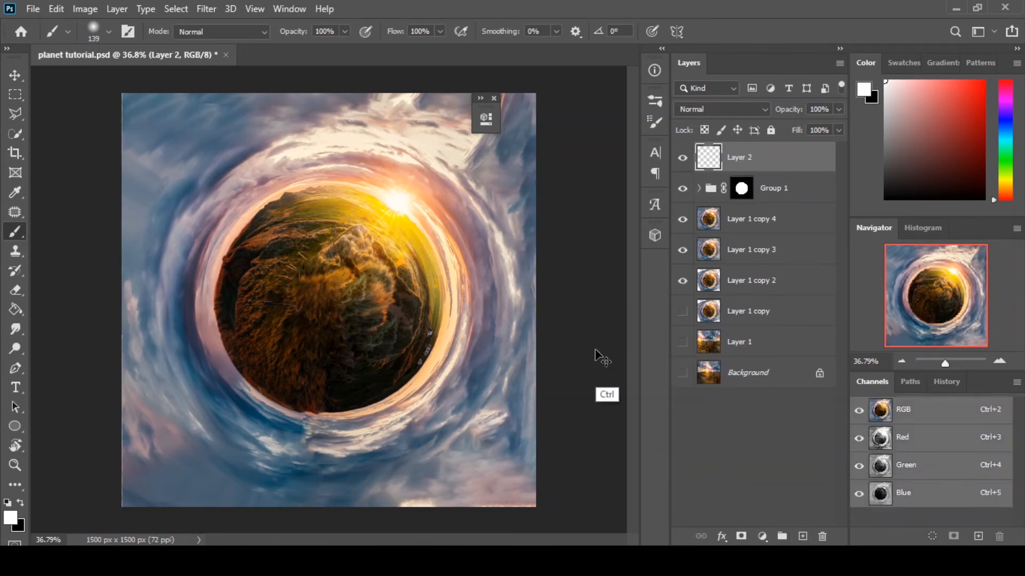
pyautogui.hotkey('ctrl', 'shift', 'alt', 'e')
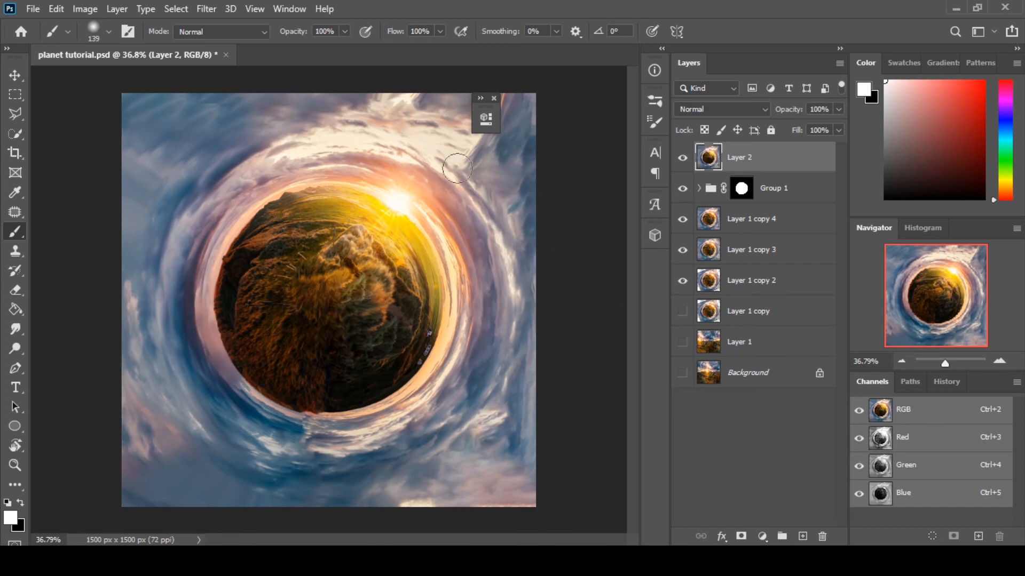
pyautogui.click(494, 98)
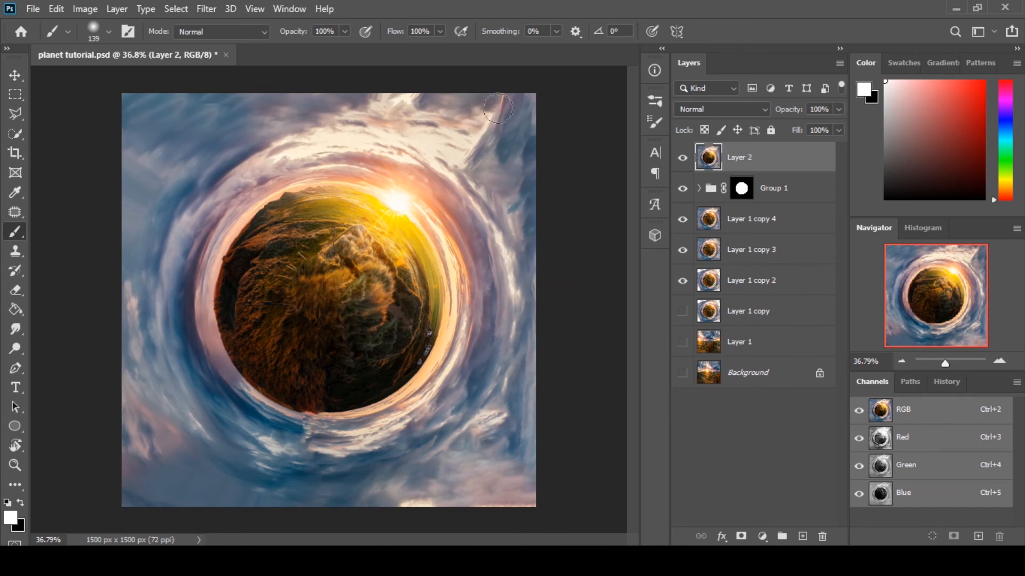
# Convert the stamped layer to a smart object for smart filters
pyautogui.rightClick(776, 164)
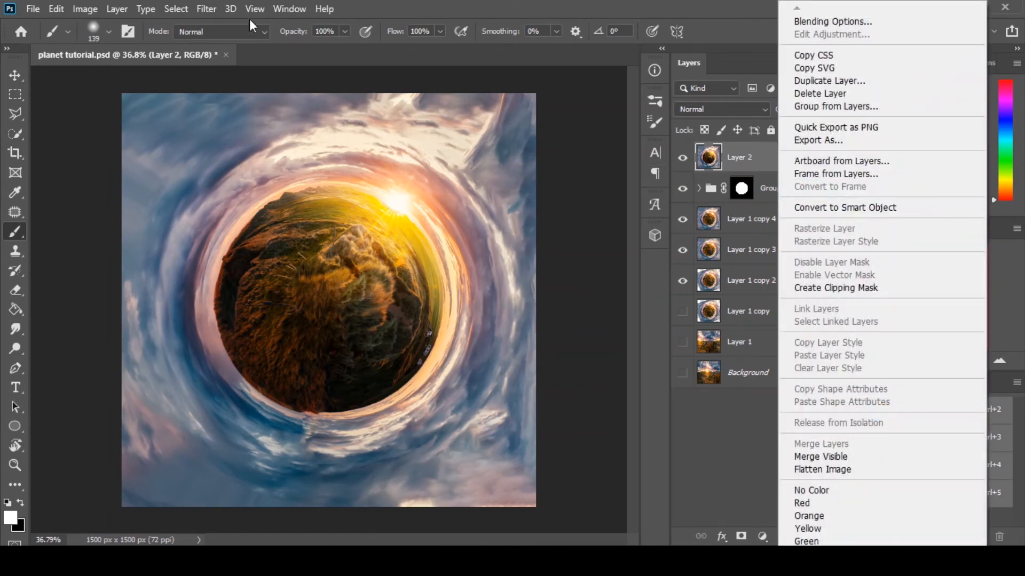
pyautogui.click(206, 9)
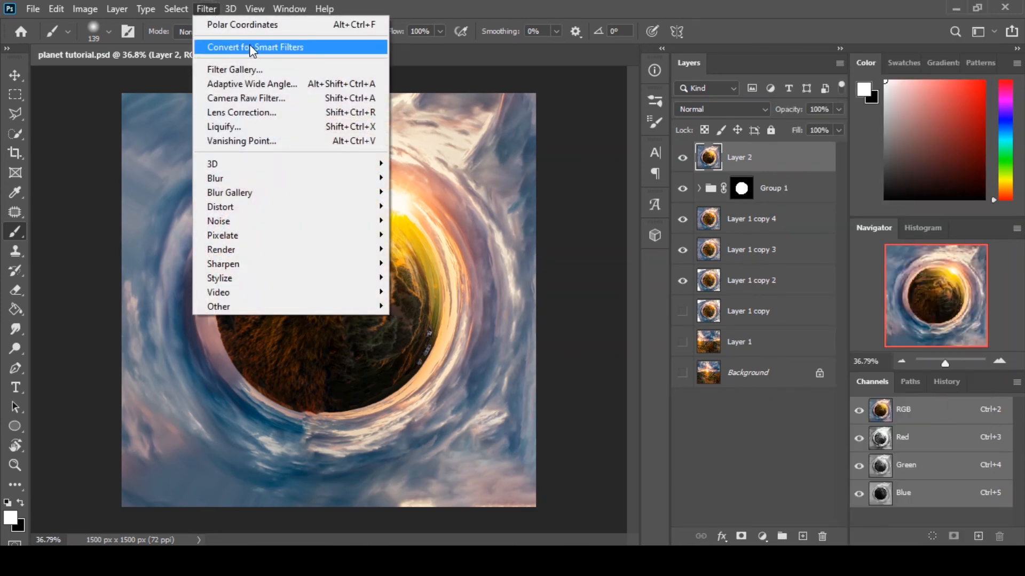
pyautogui.click(253, 49)
pyautogui.click(471, 216)
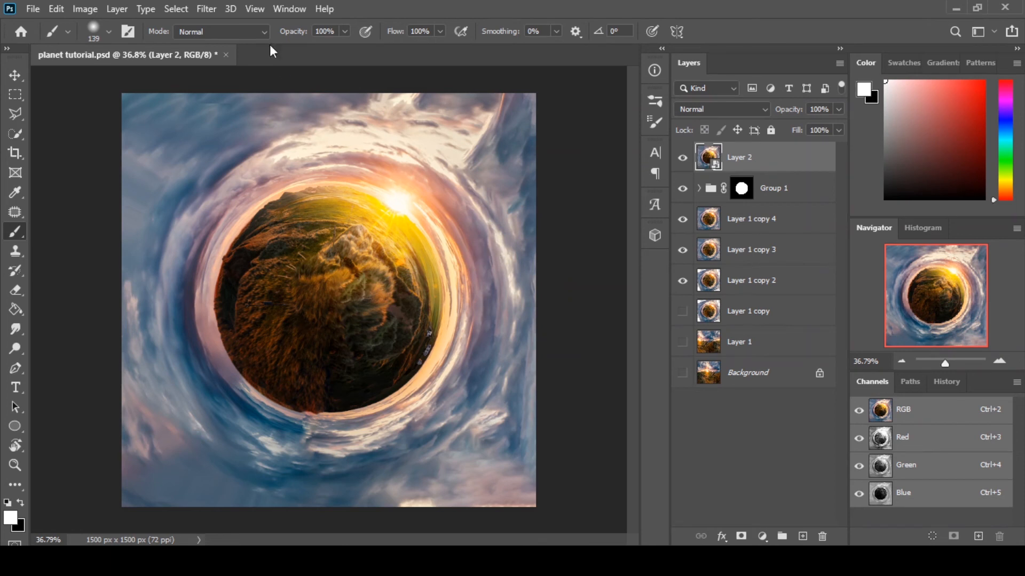
# Apply the Camera Raw Filter to the smart object with automatic tone corrections
pyautogui.click(215, 9)
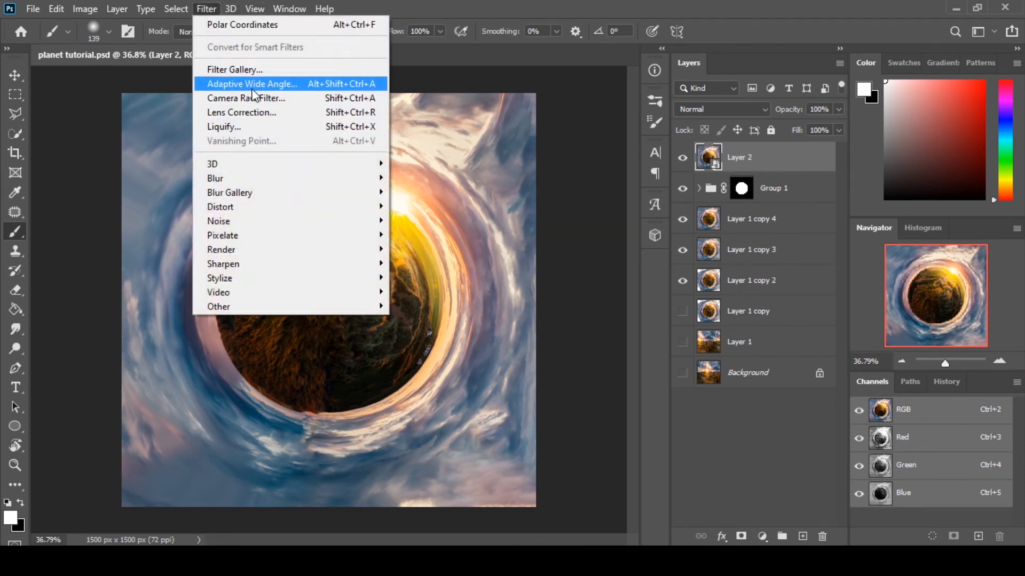
pyautogui.click(255, 103)
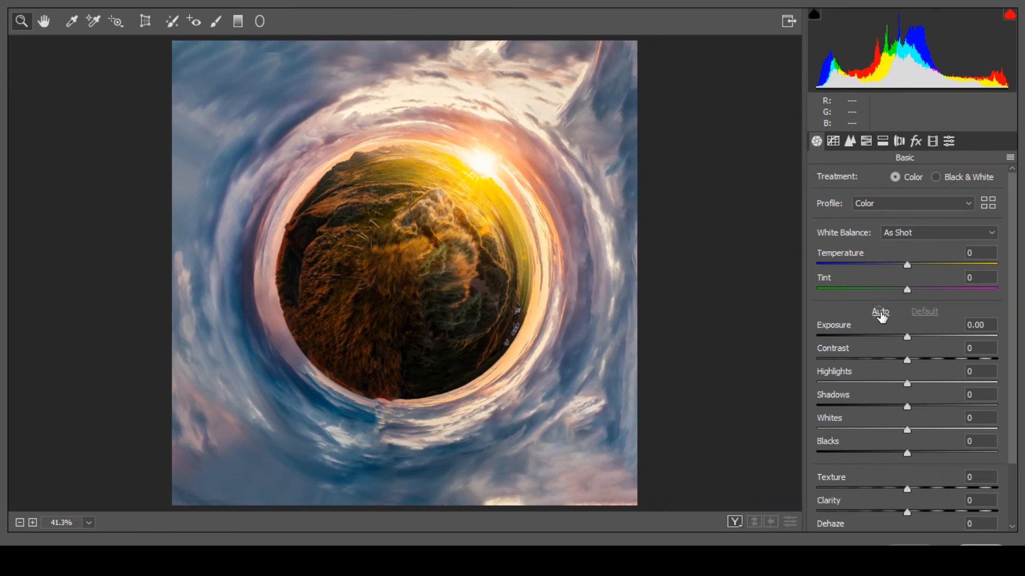
pyautogui.hotkey('ctrl', 'u')
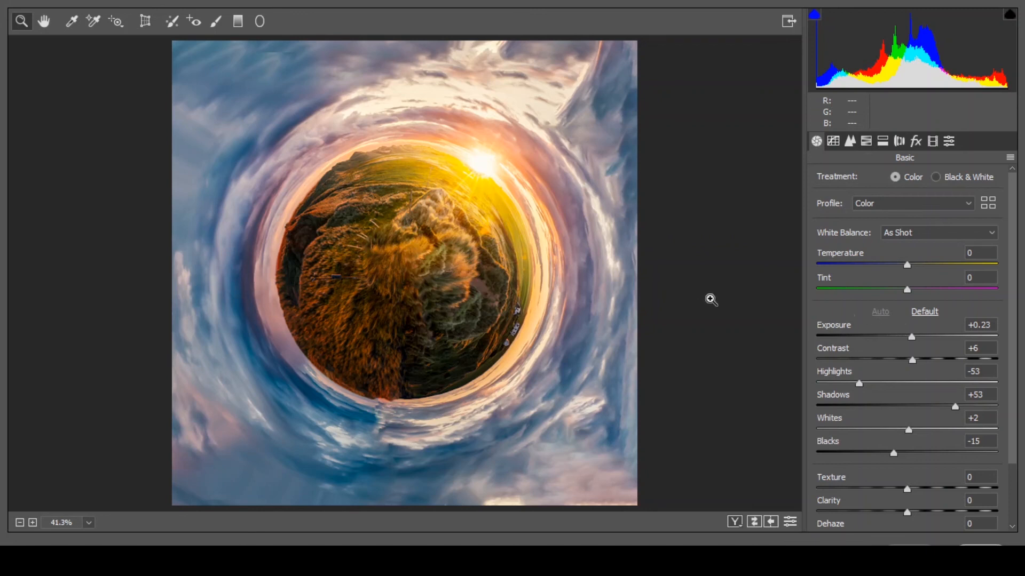
# Show before and after views side by side at 50% zoom, and lower Blacks to -33
pyautogui.press('q')
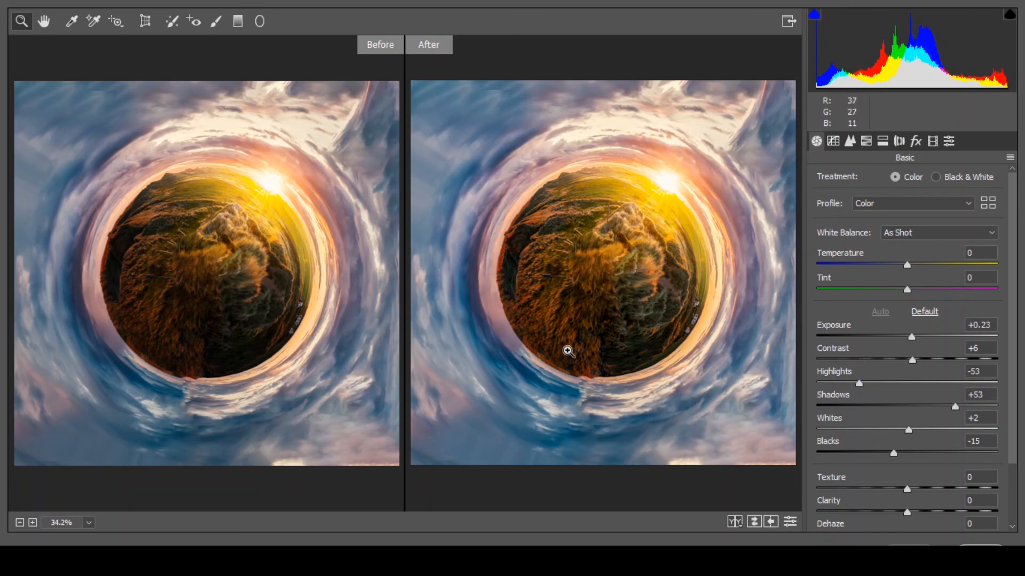
pyautogui.click(543, 291)
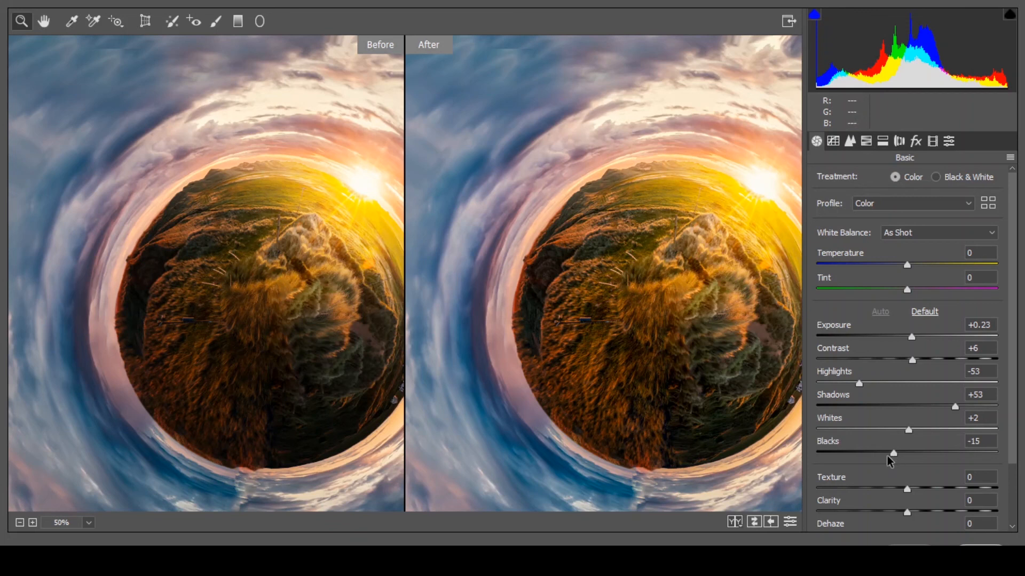
pyautogui.moveTo(888, 460); pyautogui.dragTo(875, 459)
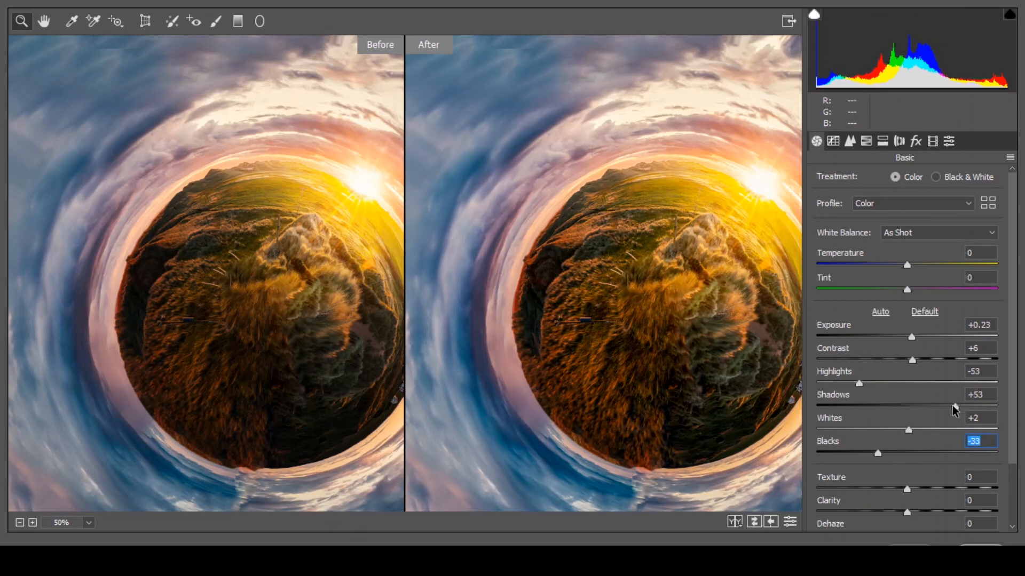
# Set Shadows to +29, Clarity to +15 and Dehaze to +8 in the basic corrections
pyautogui.moveTo(950, 406)
pyautogui.mouseDown()
pyautogui.moveTo(929, 408)
pyautogui.moveTo(934, 416)
pyautogui.mouseUp()
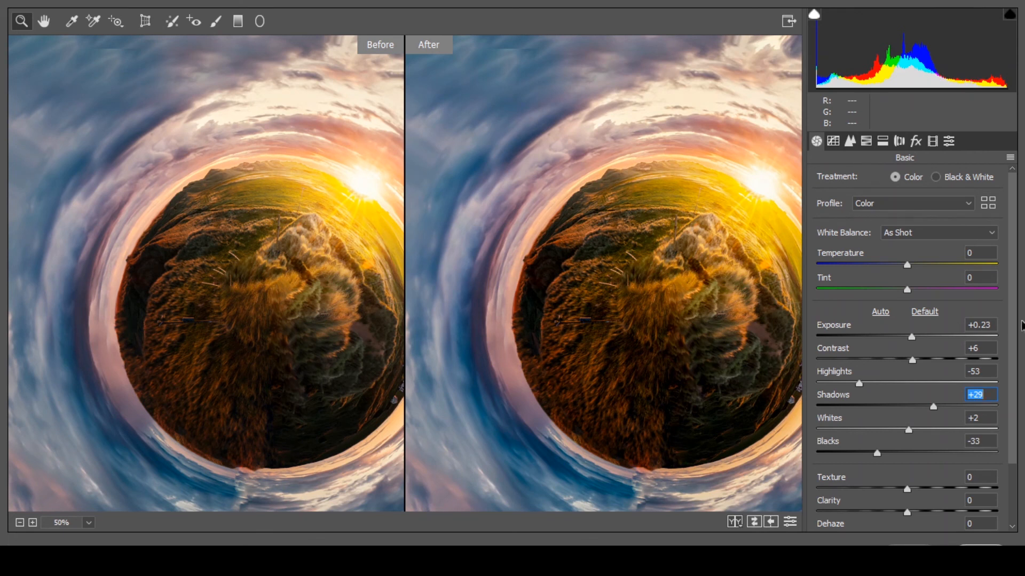
pyautogui.click(1018, 345)
pyautogui.scroll(-3, 1015, 365)
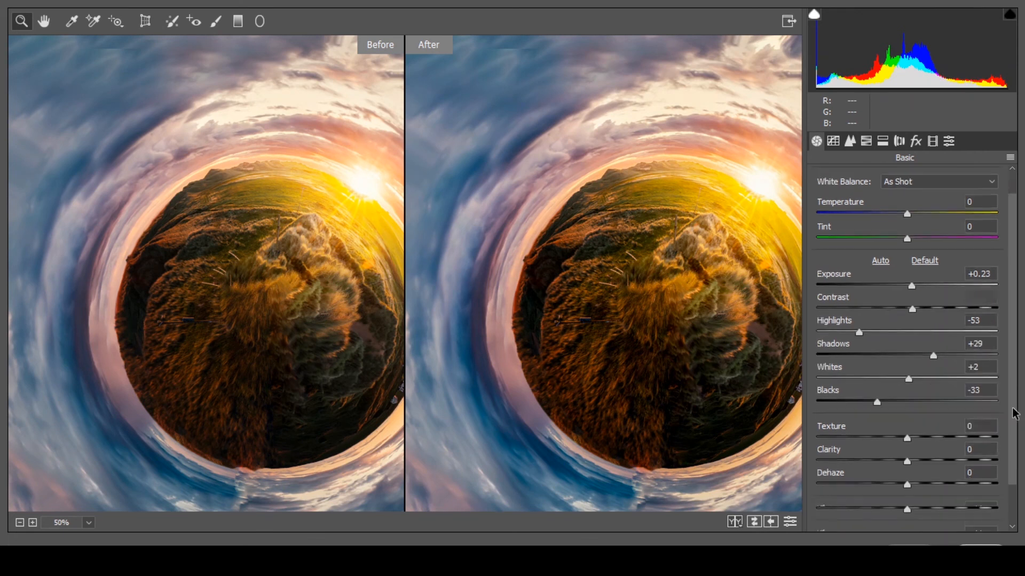
pyautogui.moveTo(907, 436); pyautogui.dragTo(914, 461)
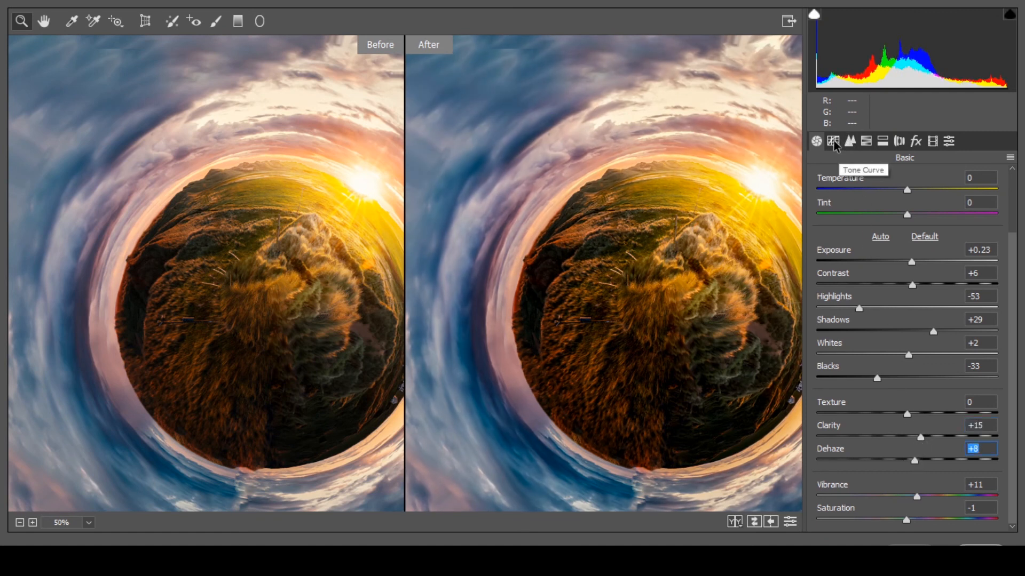
# Look through the sharpening, noise reduction, and HSL luminance and saturation settings with the preview at 33.3% zoom
pyautogui.click(850, 142)
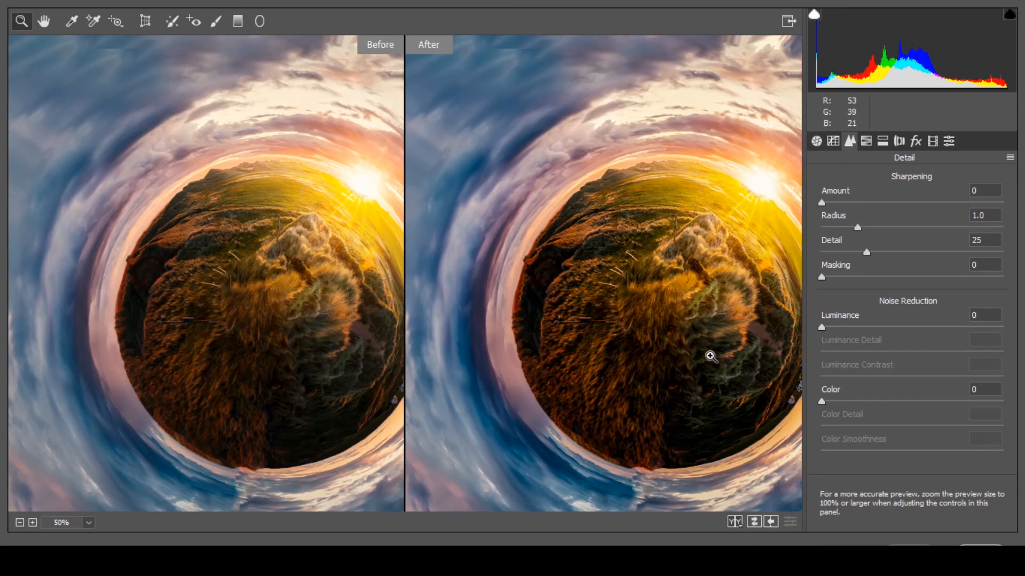
pyautogui.click(866, 142)
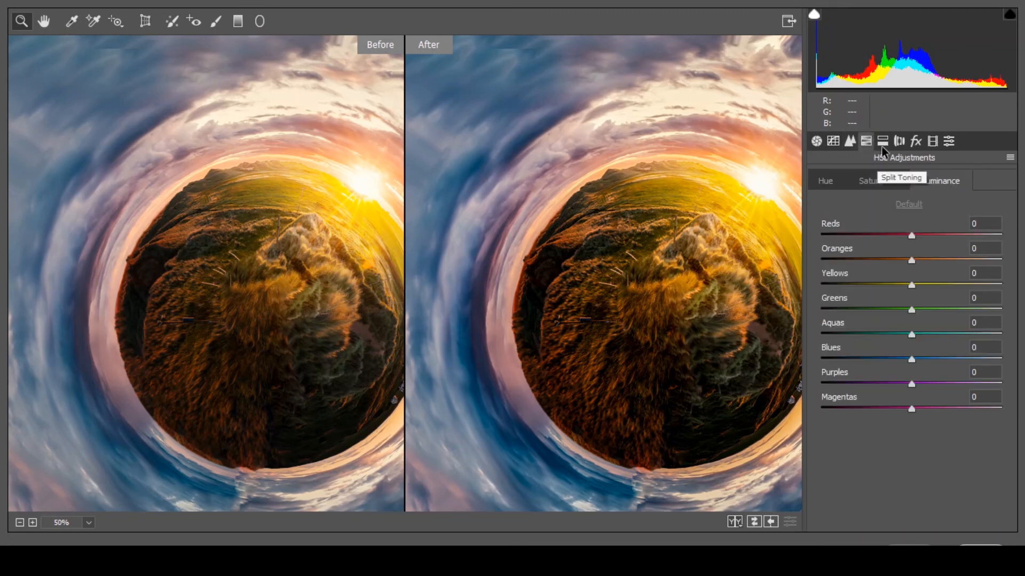
pyautogui.click(21, 523)
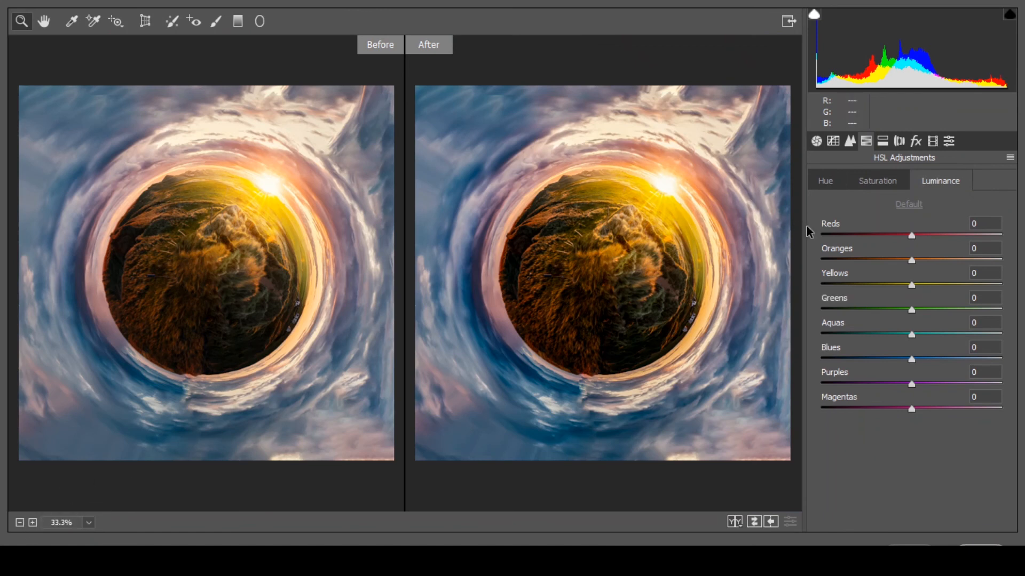
pyautogui.click(881, 182)
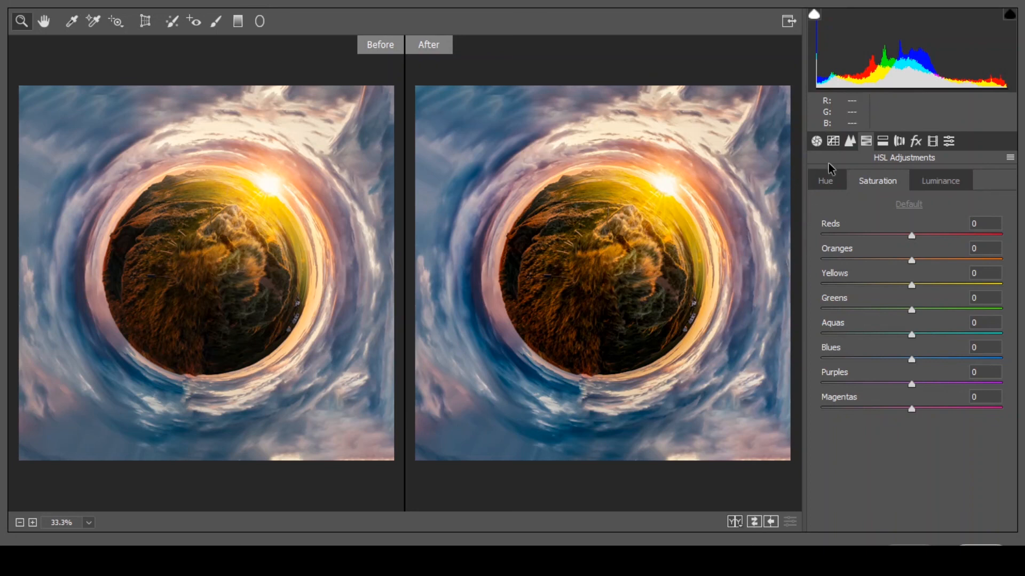
# Try split toning with highlights hue 125 and saturation 100 and shadows hue 0 and saturation 37, and return both saturations to 0
pyautogui.click(885, 144)
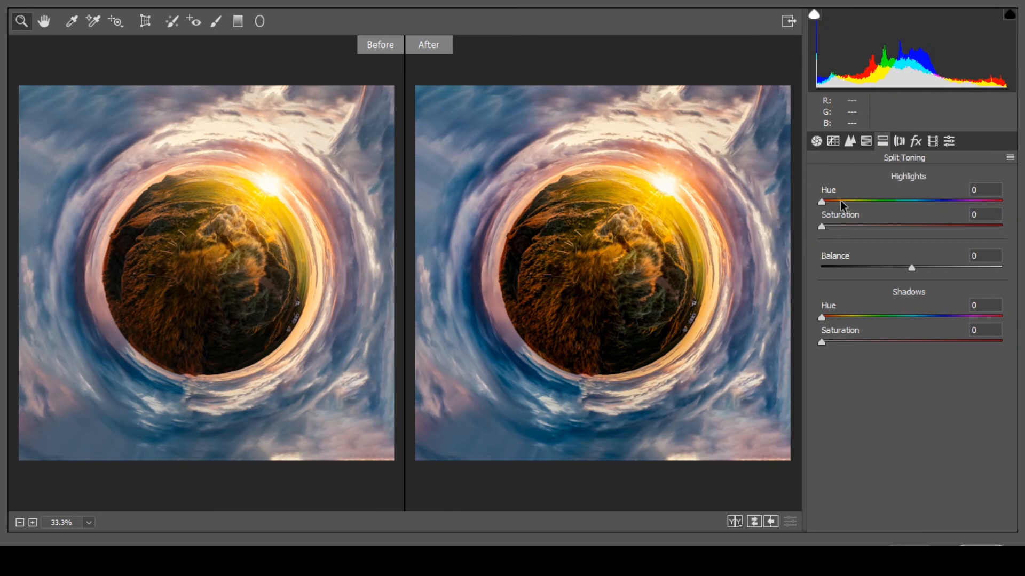
pyautogui.press('alt')
pyautogui.moveTo(827, 203); pyautogui.dragTo(1023, 238)
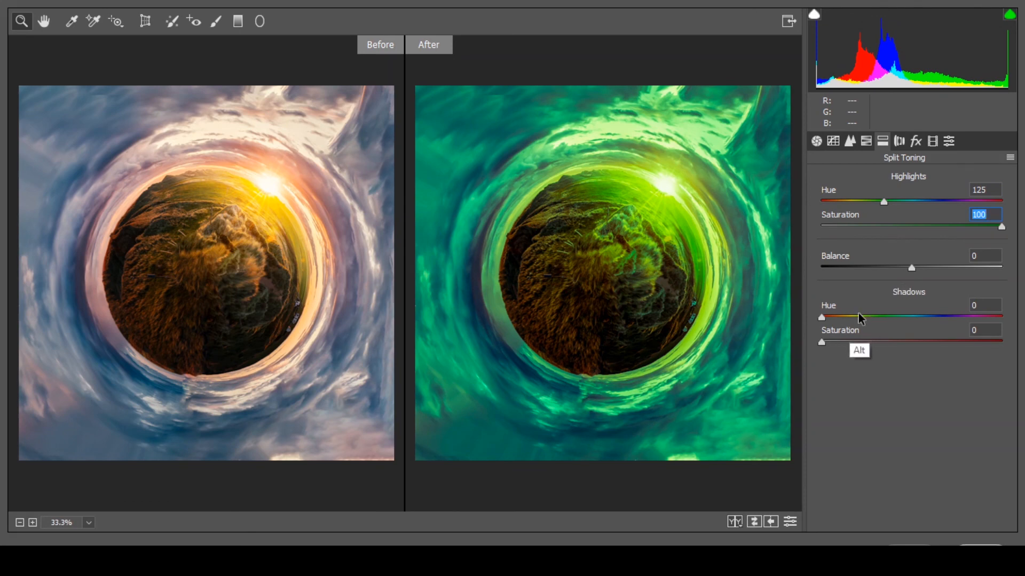
pyautogui.moveTo(861, 317); pyautogui.dragTo(818, 327)
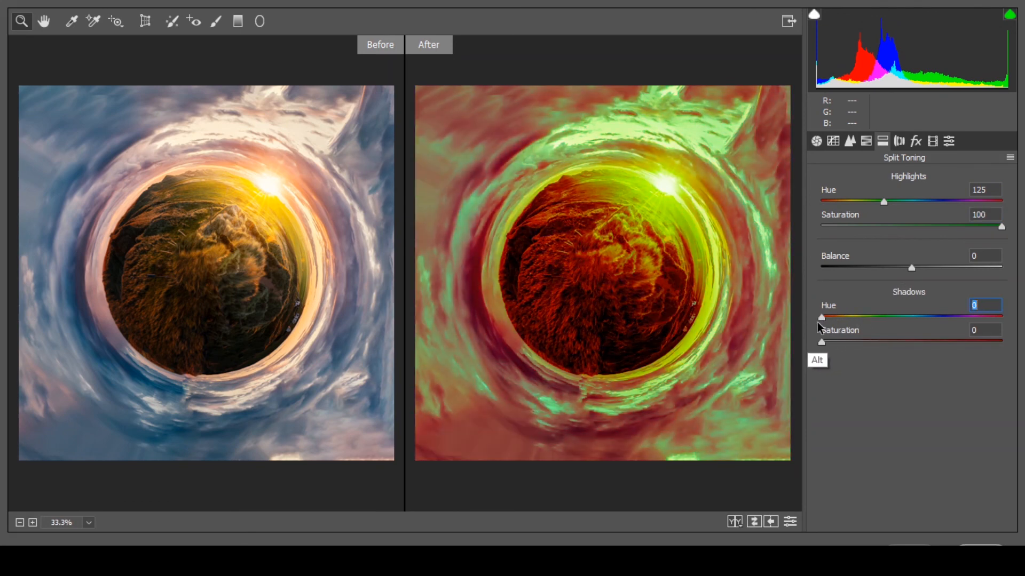
pyautogui.moveTo(826, 342); pyautogui.dragTo(889, 348)
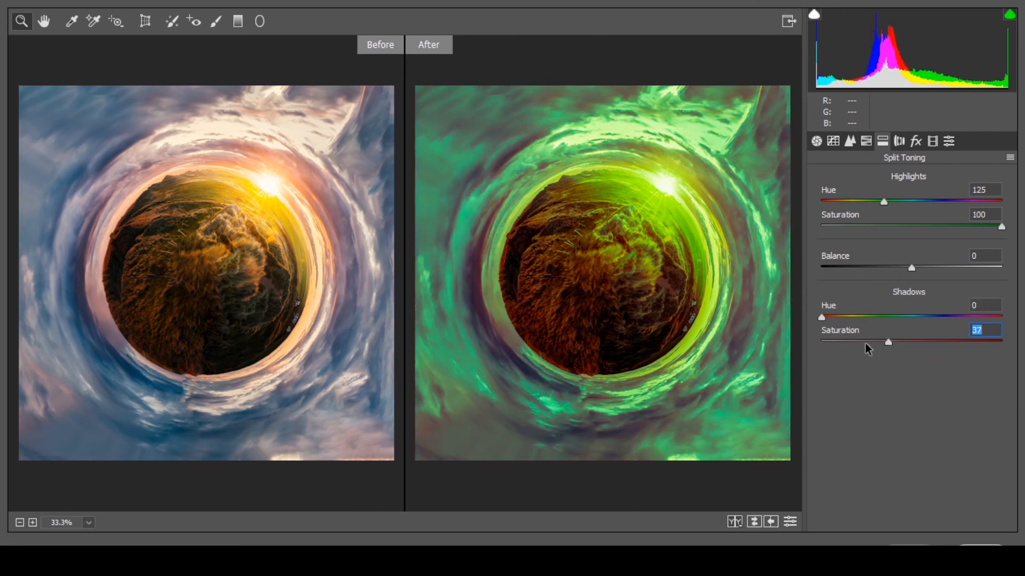
pyautogui.moveTo(894, 226); pyautogui.dragTo(770, 226)
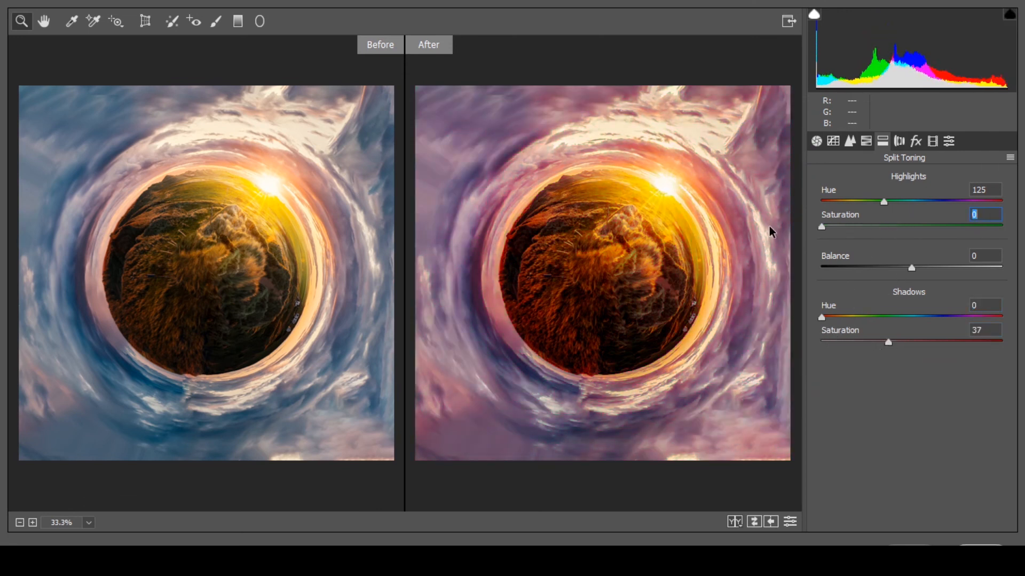
pyautogui.moveTo(849, 340); pyautogui.dragTo(800, 339)
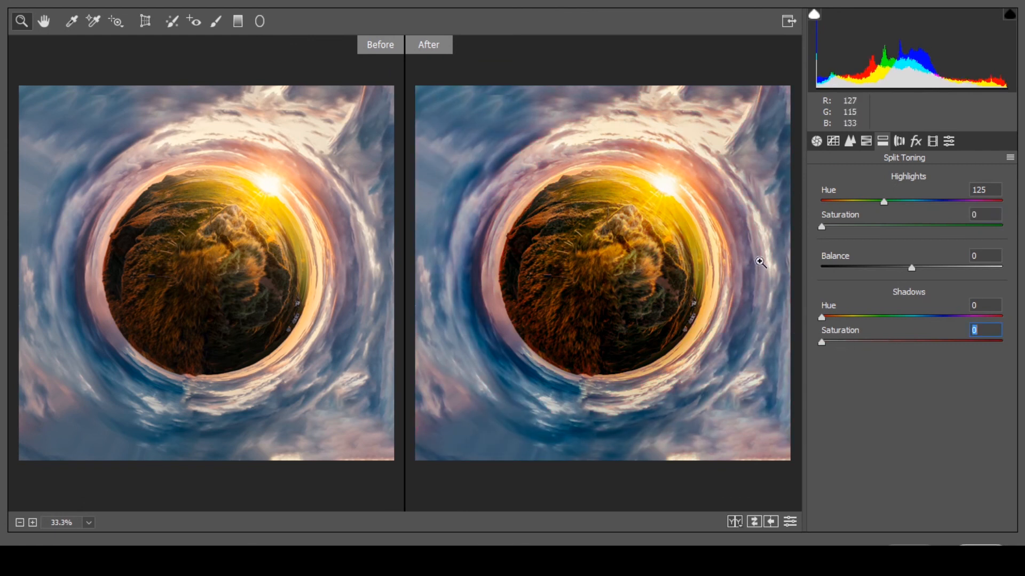
# Add a Highlight Priority post-crop vignette with amount -100, feather 0 and midpoint 0
pyautogui.click(901, 143)
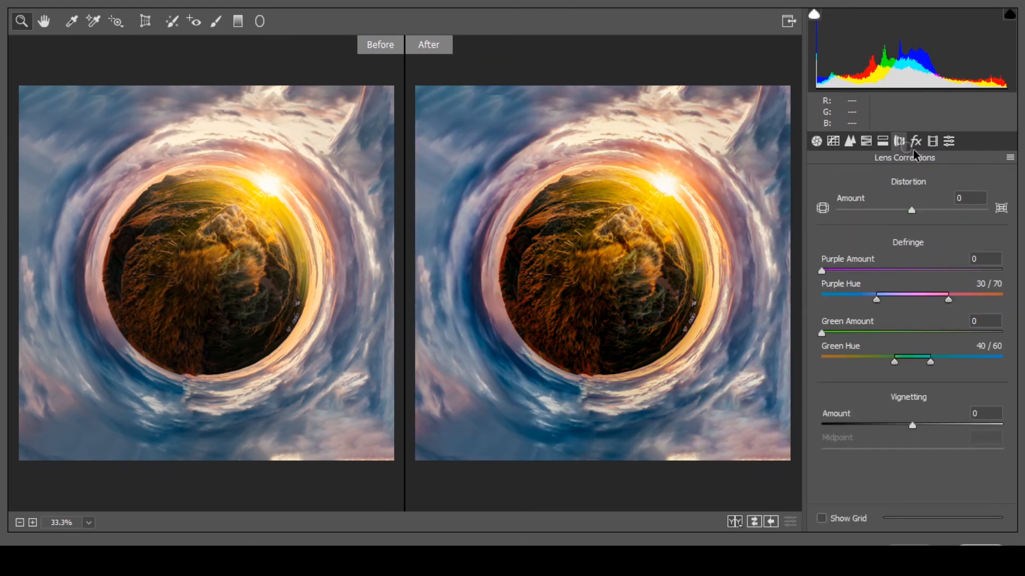
pyautogui.click(917, 143)
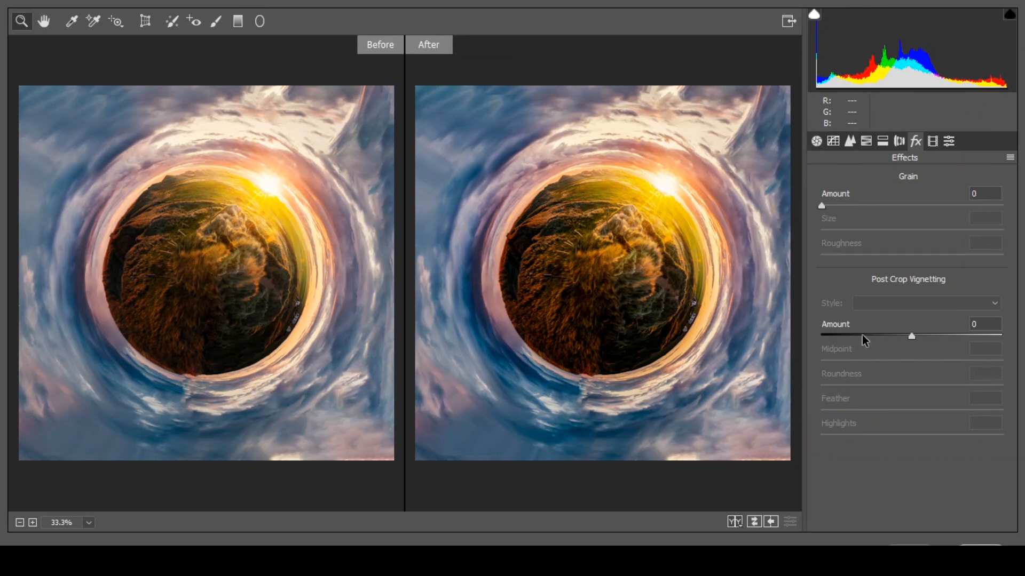
pyautogui.moveTo(860, 338); pyautogui.dragTo(822, 340)
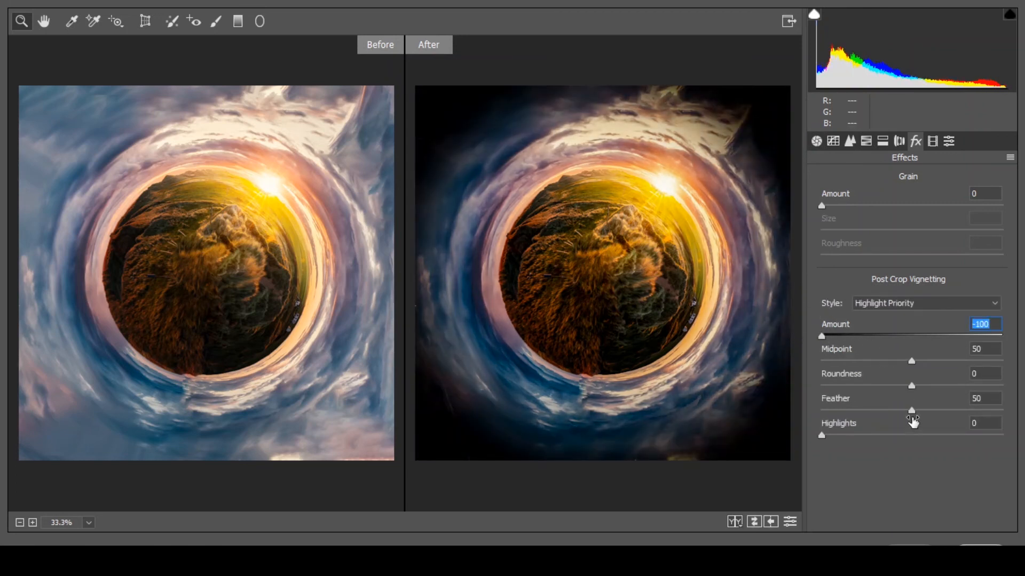
pyautogui.moveTo(913, 412); pyautogui.dragTo(801, 411)
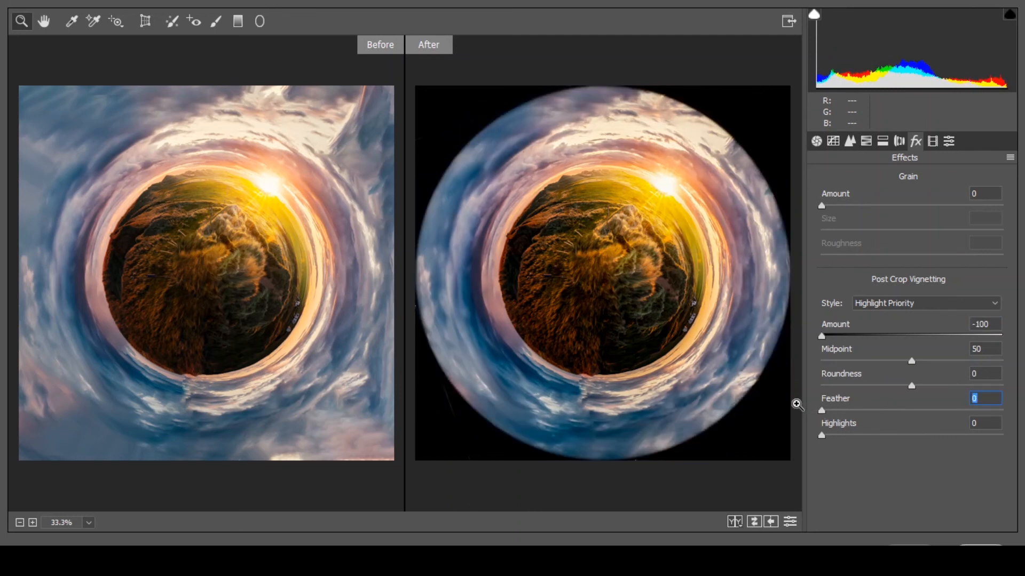
pyautogui.moveTo(914, 367); pyautogui.dragTo(809, 380)
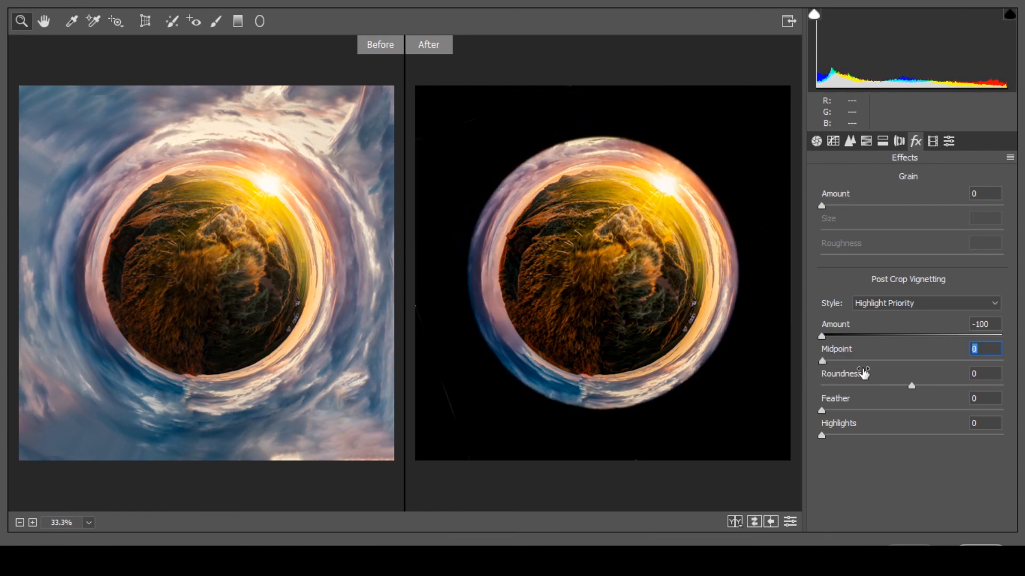
# Soften the vignette with feather 47, amount -35 and roundness +100, and commit the Camera Raw adjustments
pyautogui.moveTo(827, 411); pyautogui.dragTo(907, 414)
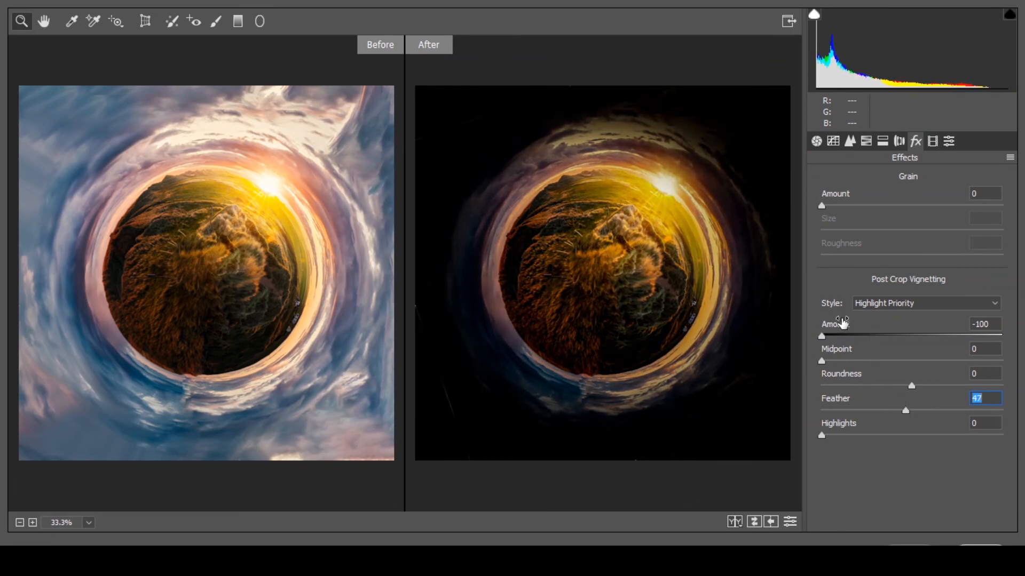
pyautogui.moveTo(823, 338); pyautogui.dragTo(881, 338)
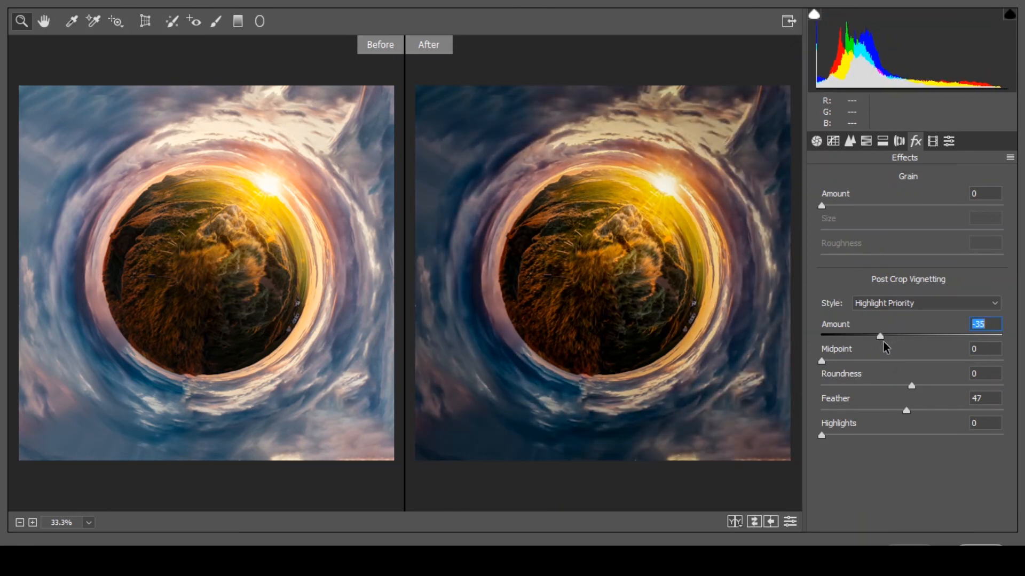
pyautogui.moveTo(911, 384); pyautogui.dragTo(1016, 395)
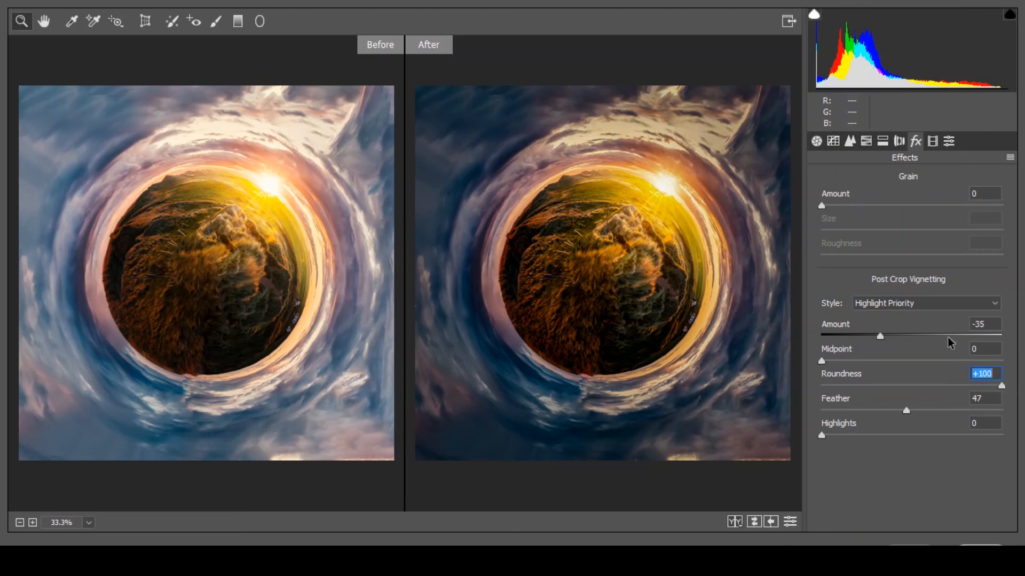
pyautogui.click(932, 141)
pyautogui.click(916, 141)
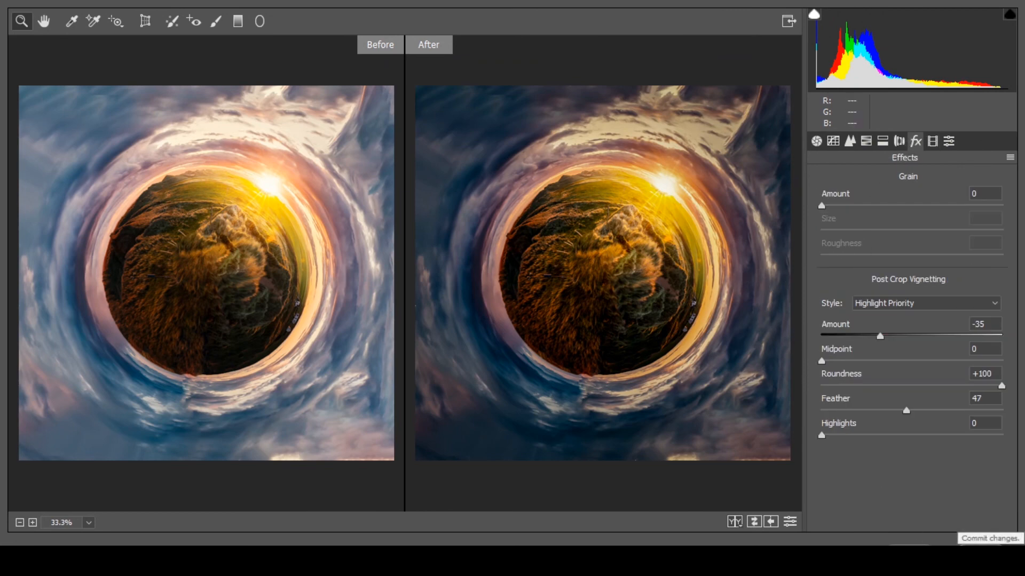
pyautogui.click(955, 540)
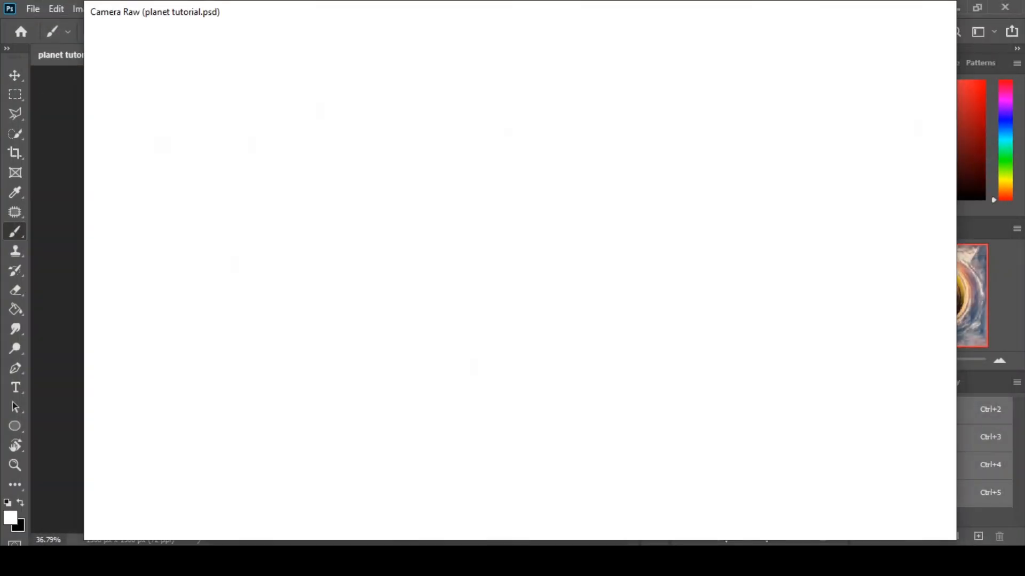